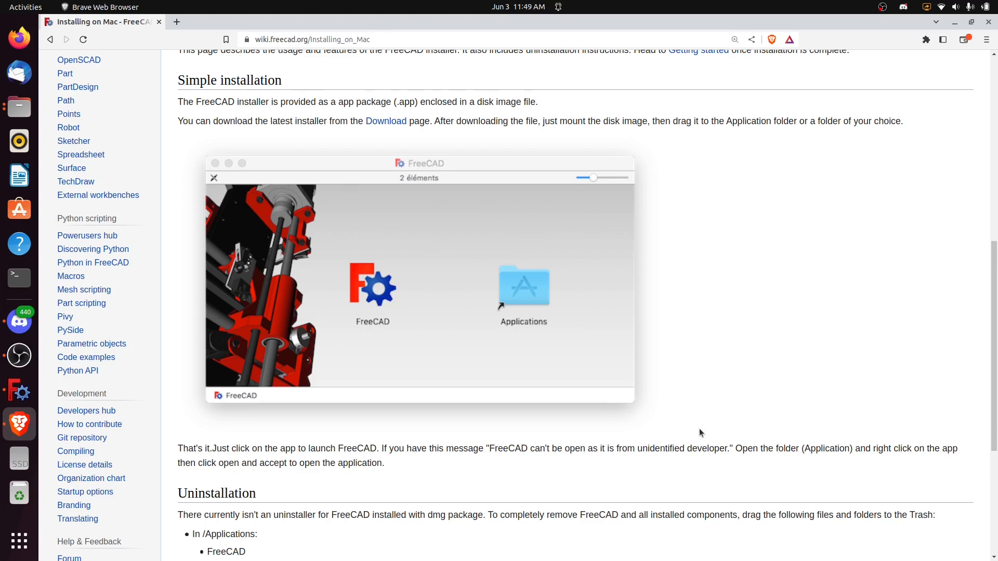
# - Review the Mac installation instructions on the FreeCAD wiki, including mounting the disk image and the unidentified developer message
pyautogui.scroll(2, 903, 326)
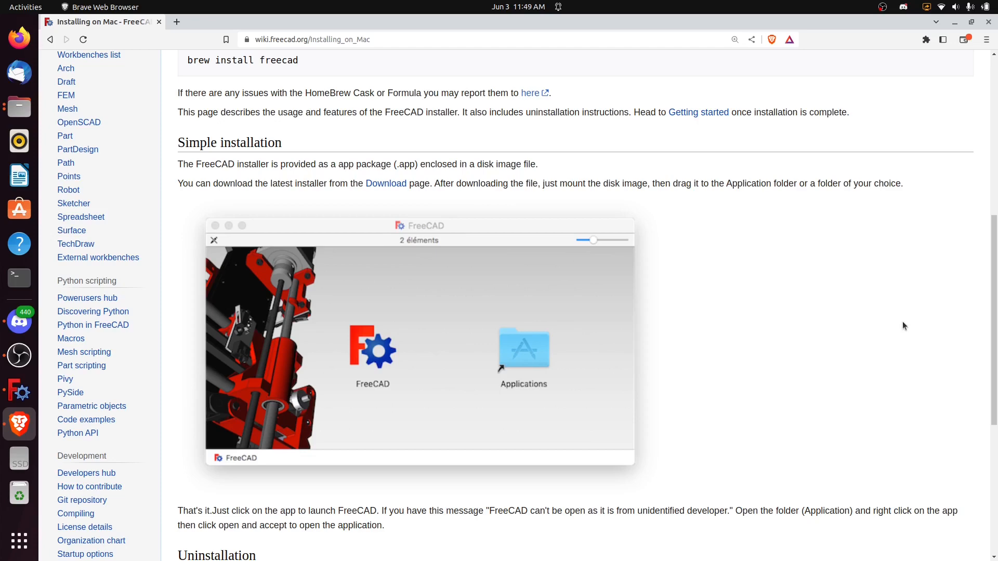
pyautogui.scroll(2, 902, 326)
pyautogui.scroll(2, 902, 326)
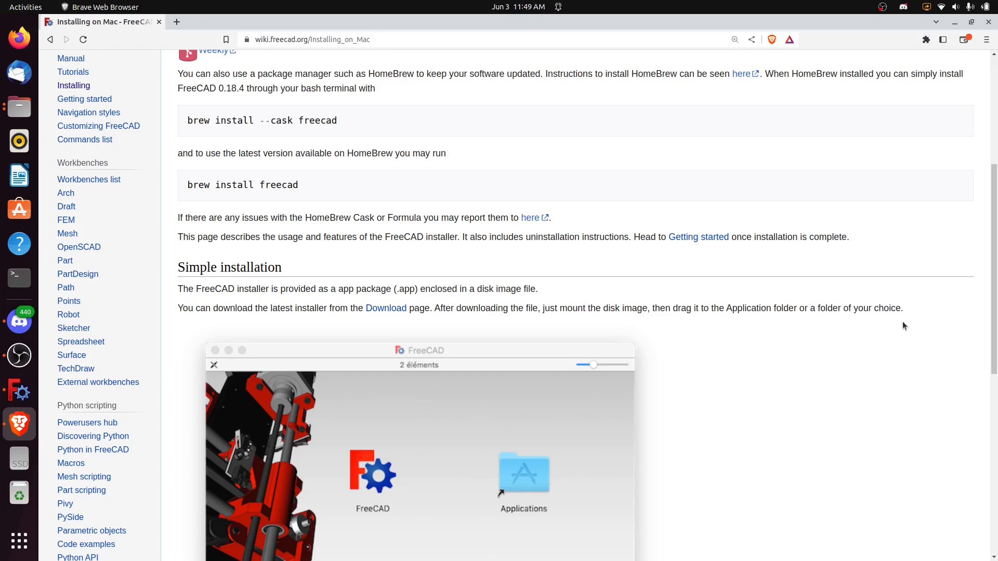
pyautogui.scroll(4, 903, 325)
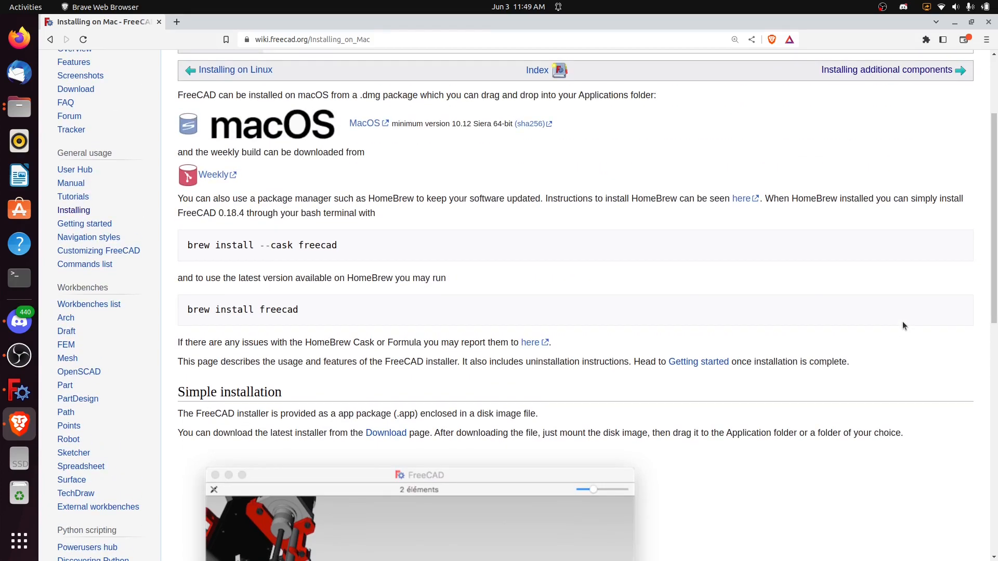
pyautogui.scroll(4, 903, 326)
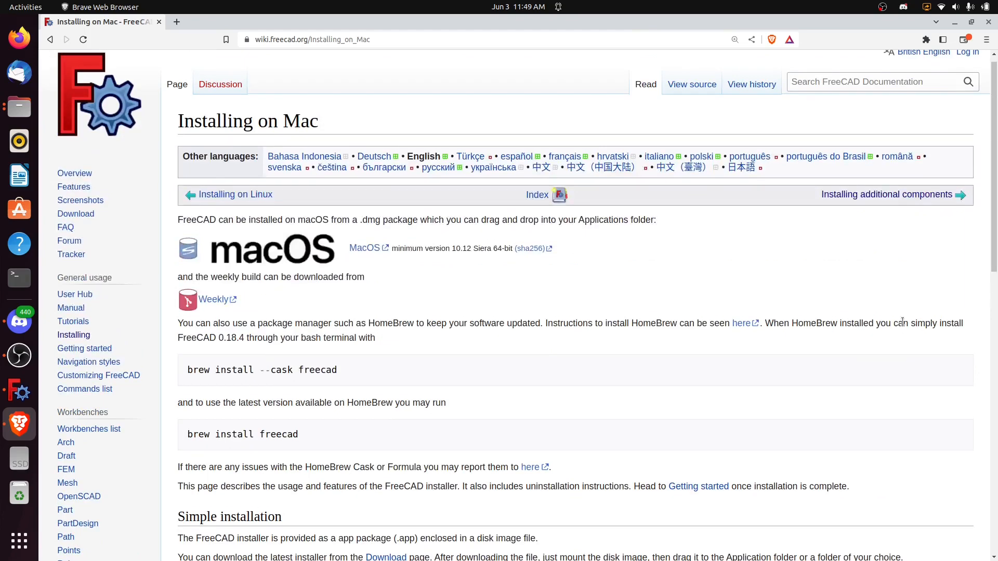
pyautogui.scroll(-10, 903, 322)
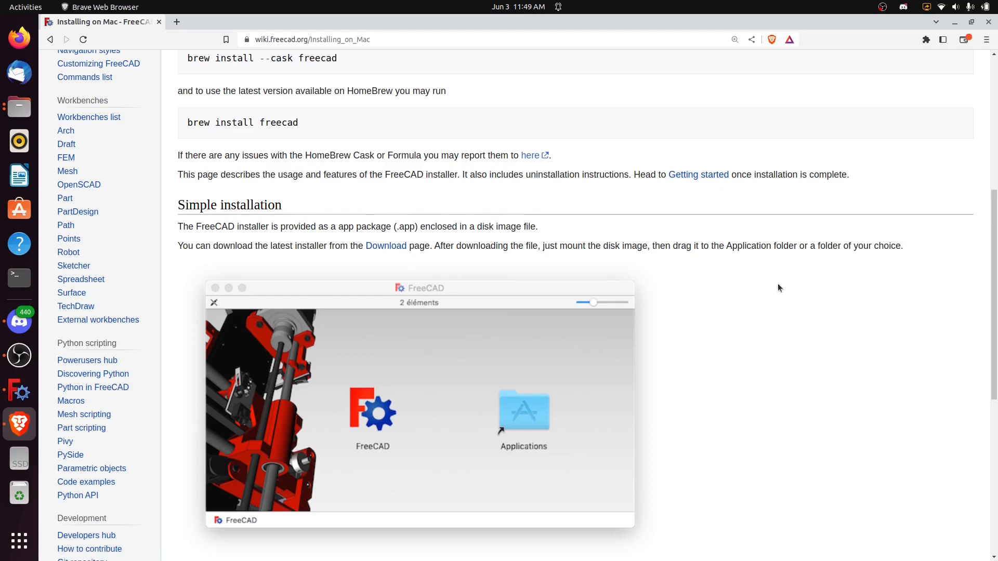
pyautogui.scroll(-2, 804, 283)
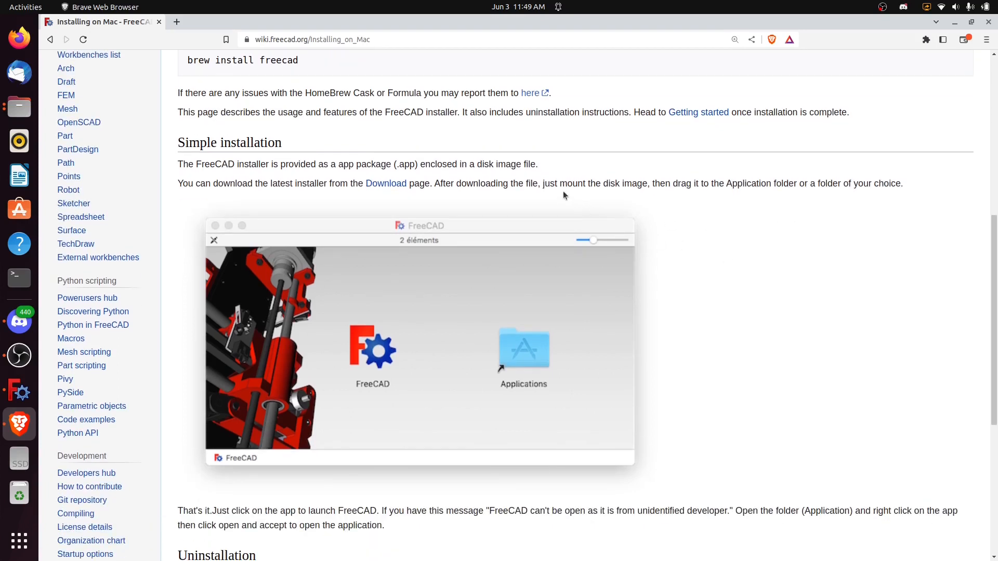
pyautogui.moveTo(557, 184); pyautogui.dragTo(799, 185)
pyautogui.click(804, 302)
pyautogui.scroll(-2, 805, 301)
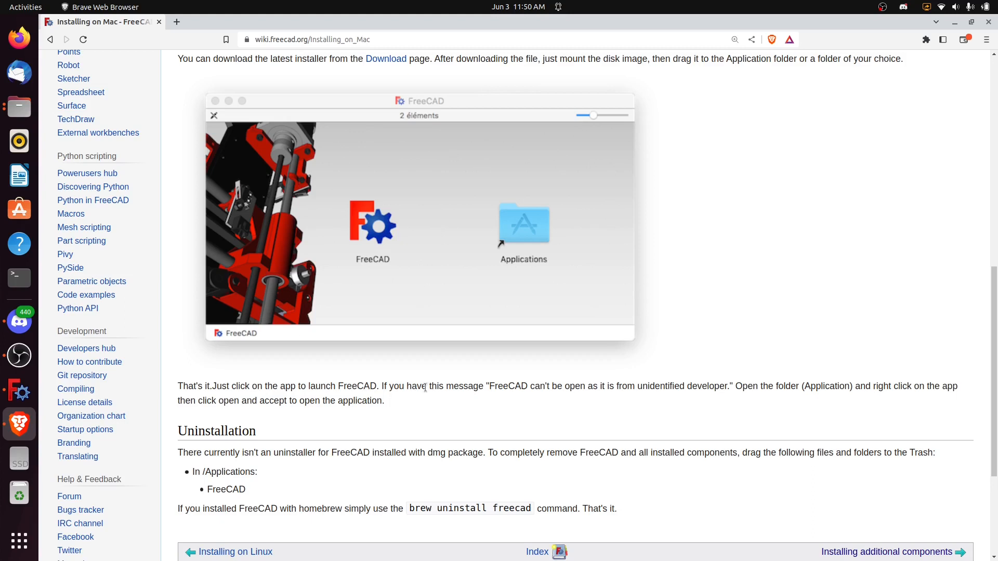
pyautogui.moveTo(493, 389); pyautogui.dragTo(731, 390)
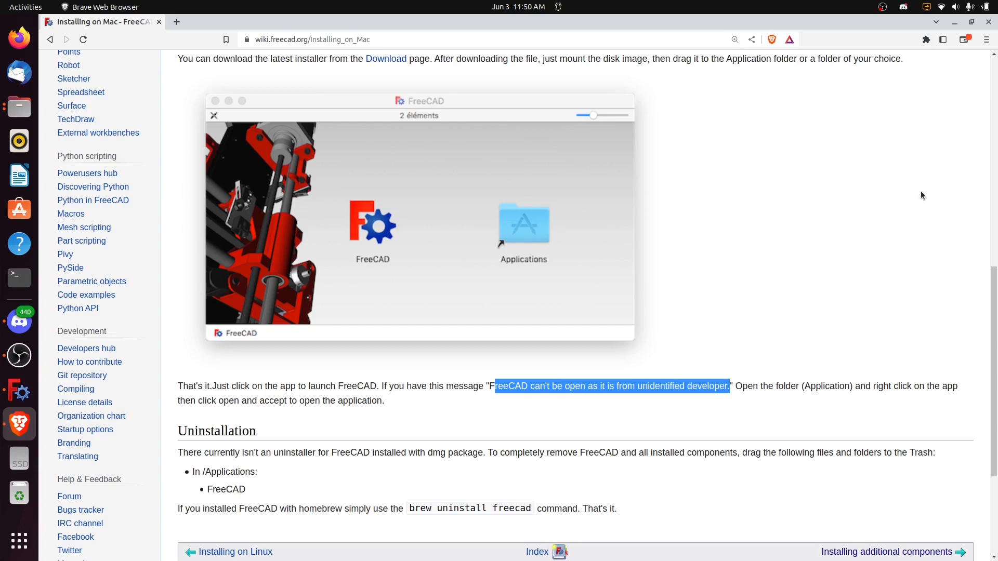
# - Minimize the browser and FreeCAD windows and switch to the file manager window showing the freecad folder
pyautogui.click(955, 22)
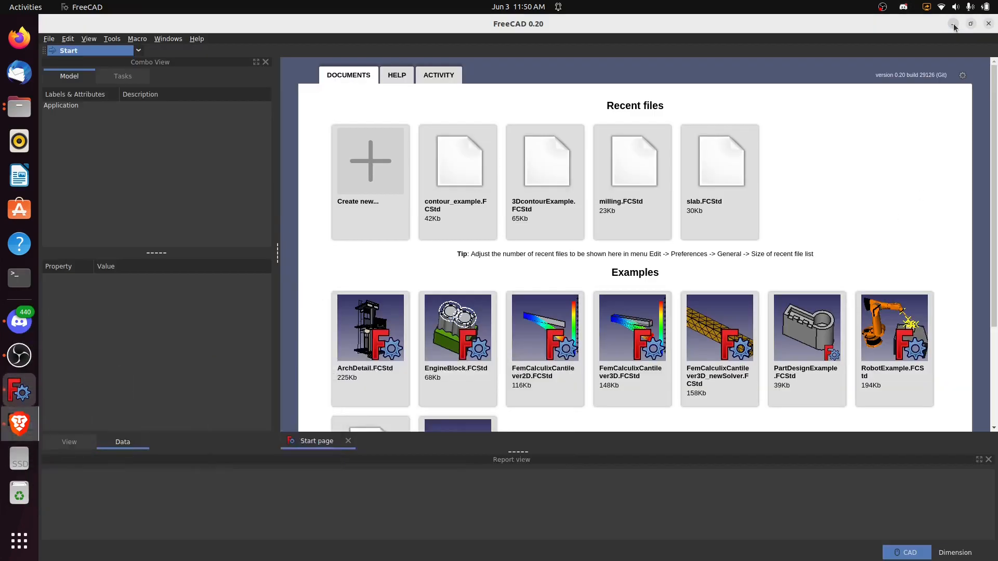
pyautogui.click(953, 24)
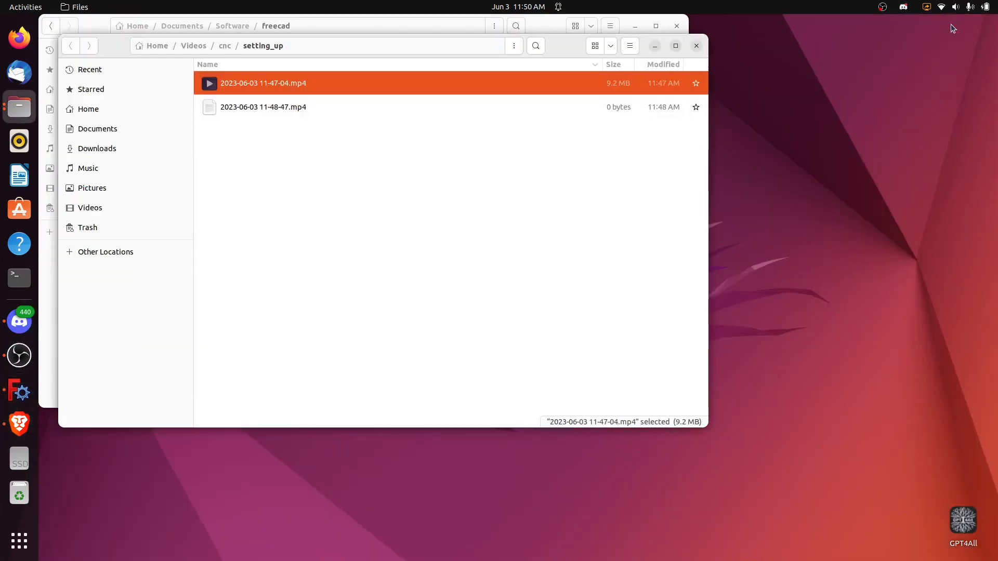
pyautogui.click(536, 24)
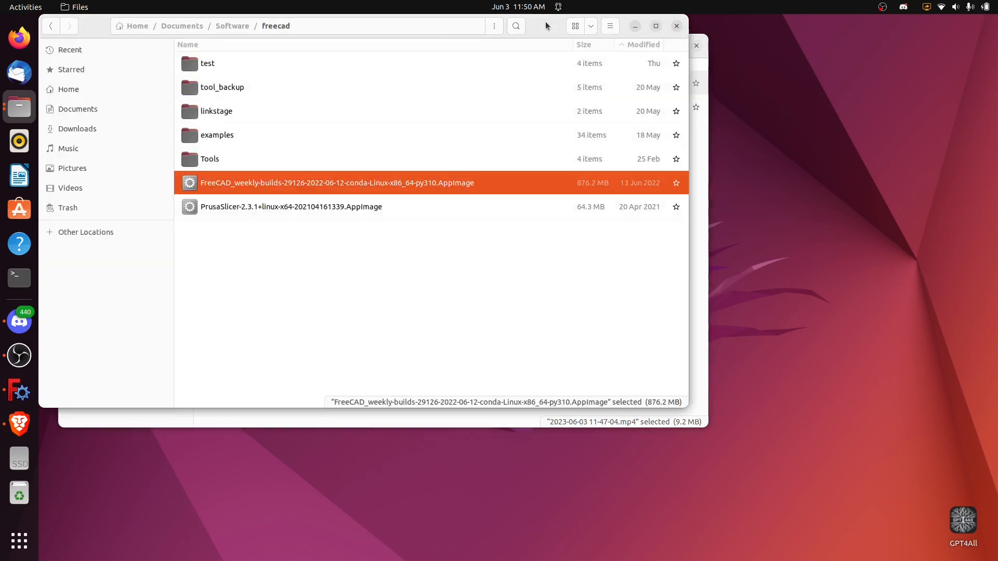
pyautogui.click(258, 231)
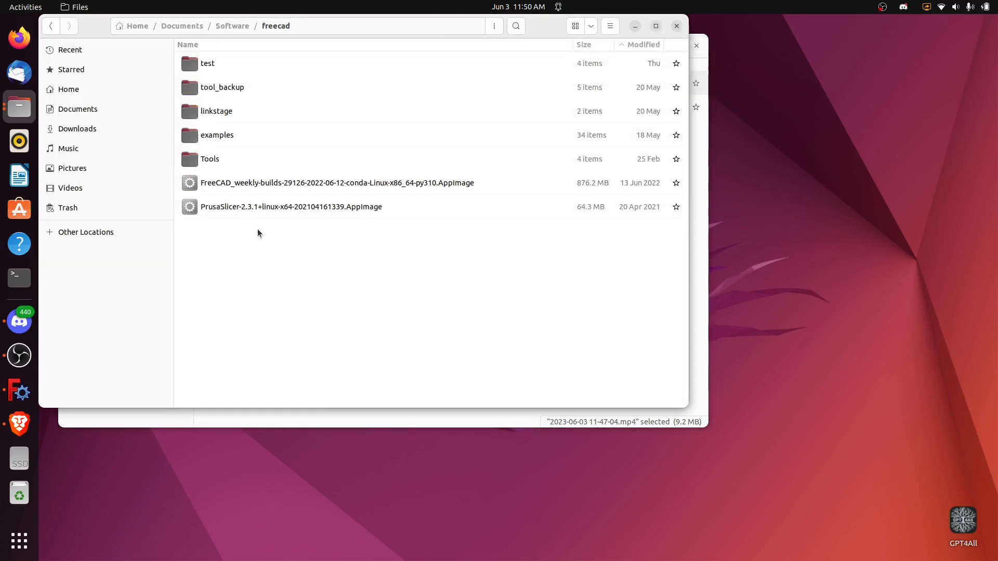
# - Check the execute permission in the properties of the FreeCAD weekly-builds AppImage and close them
pyautogui.click(199, 186)
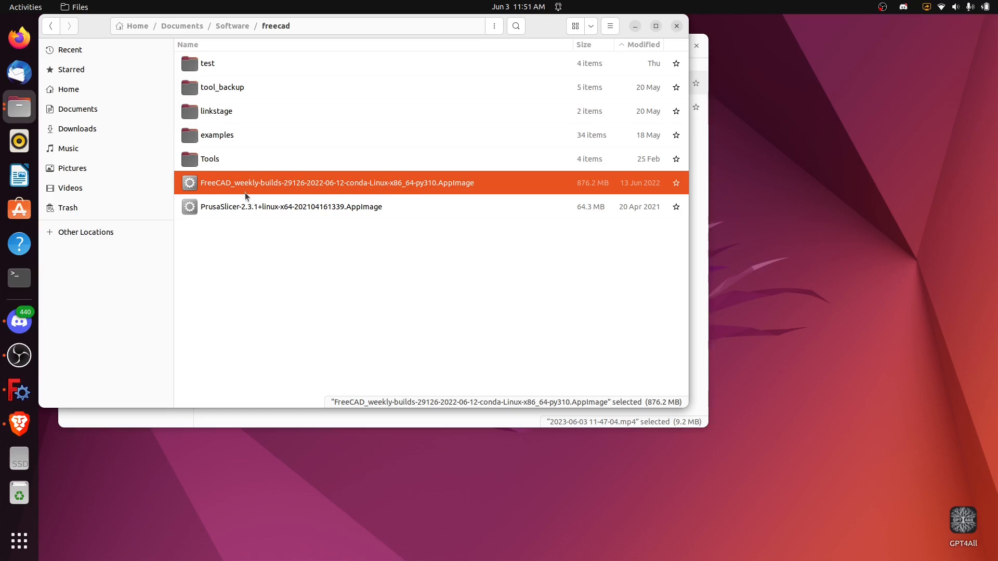
pyautogui.rightClick(235, 180)
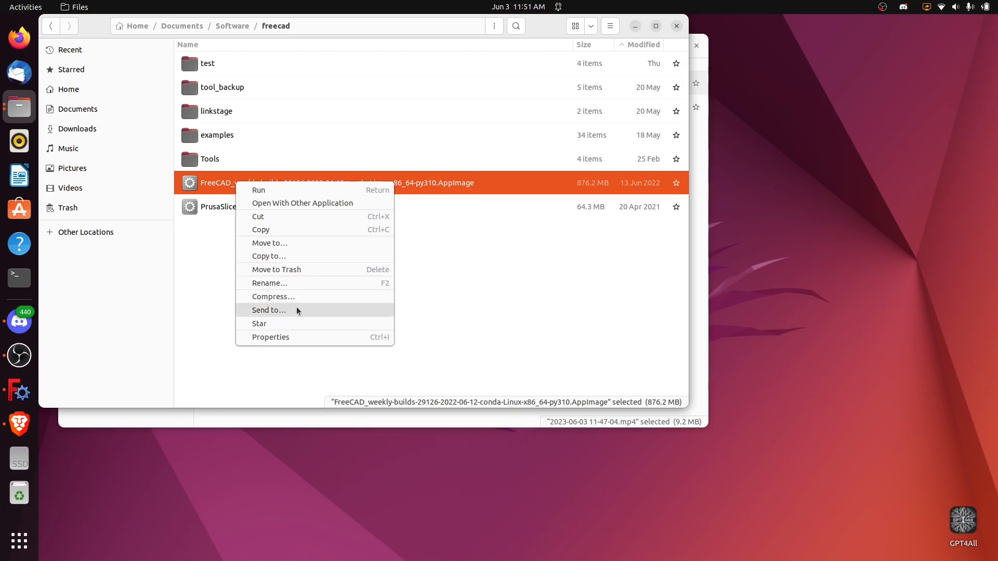
pyautogui.click(289, 336)
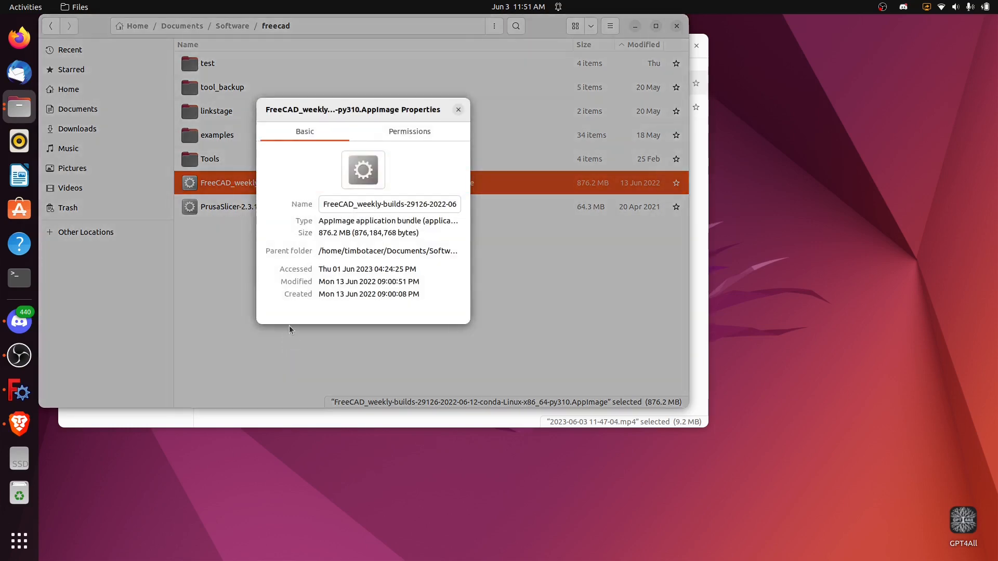
pyautogui.click(410, 132)
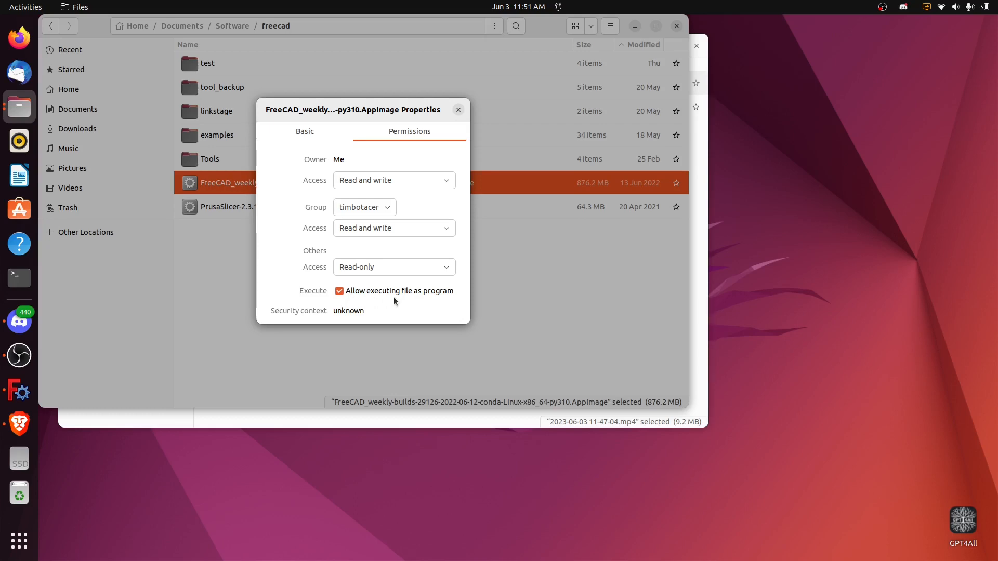
pyautogui.click(458, 110)
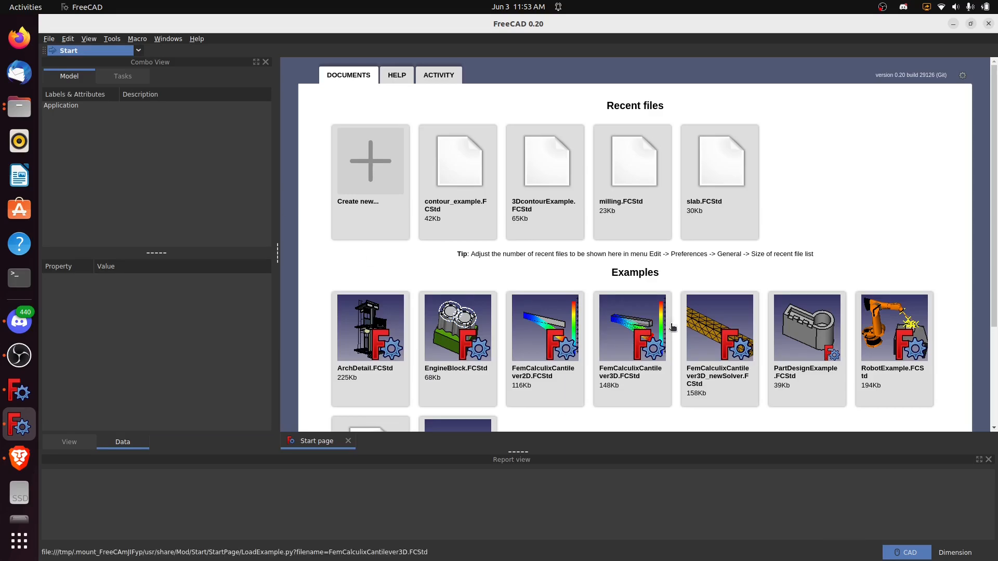
# - Close the Report view and clear all user settings from the FreeCAD preferences
pyautogui.click(989, 460)
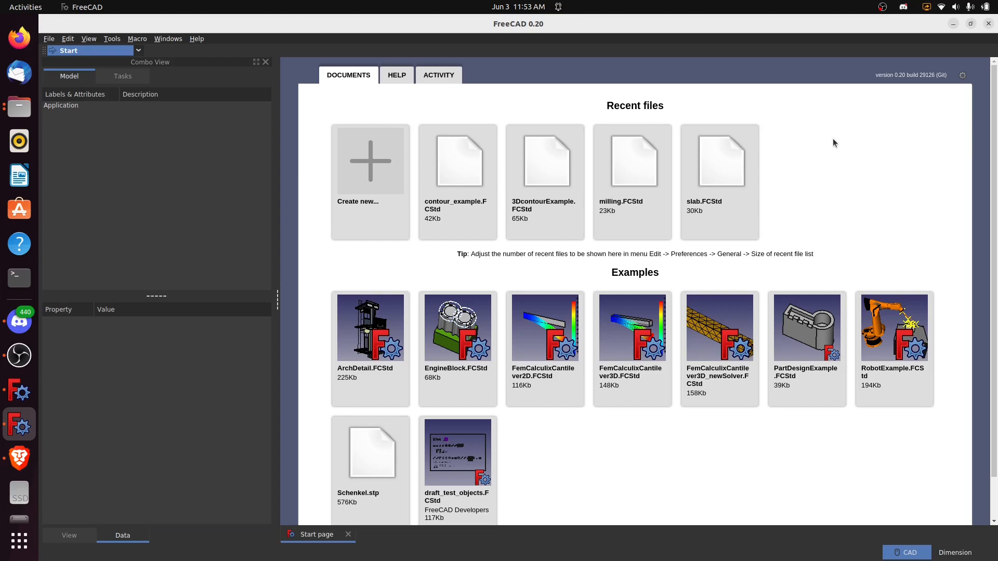
pyautogui.click(70, 39)
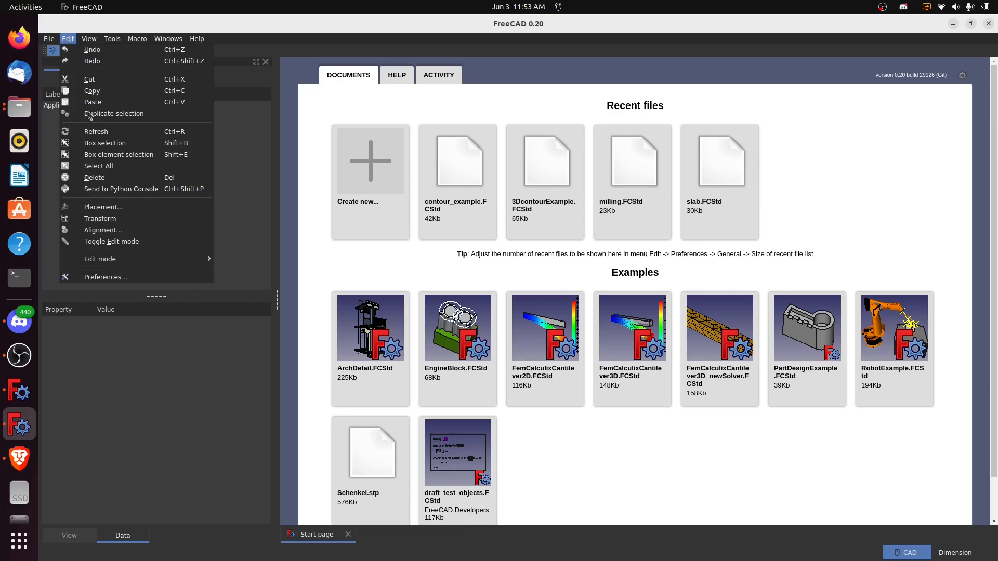
pyautogui.click(108, 277)
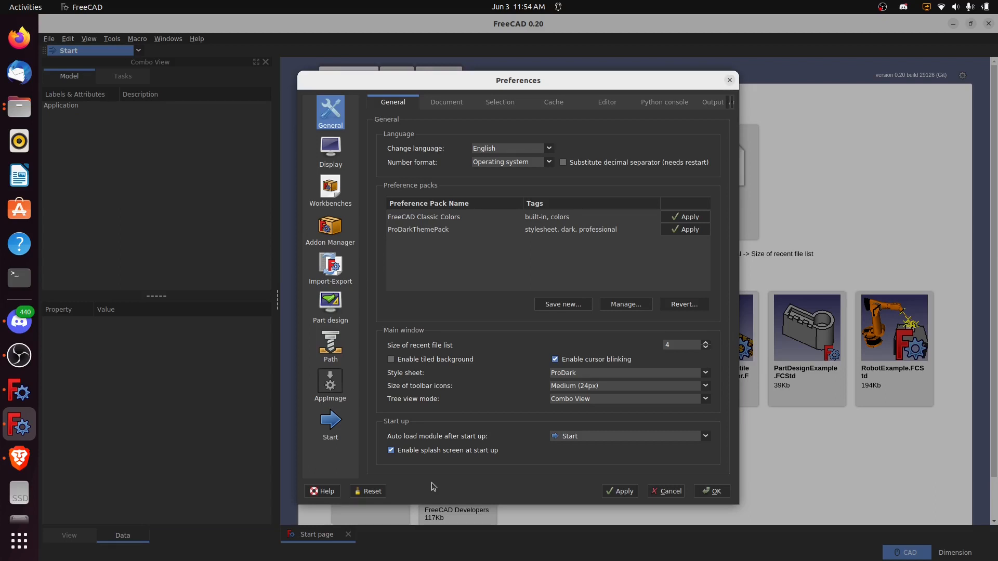
pyautogui.click(376, 495)
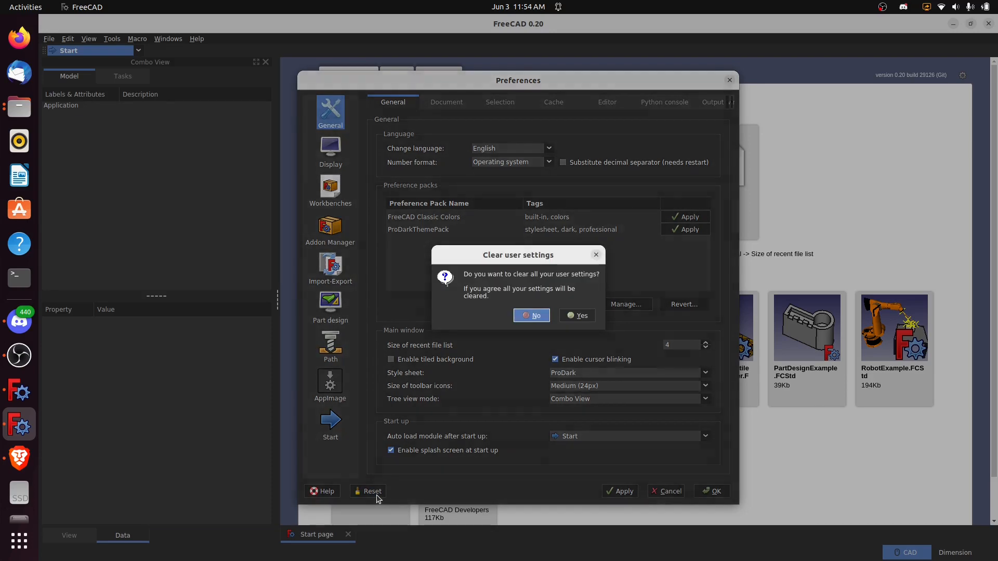
pyautogui.click(581, 316)
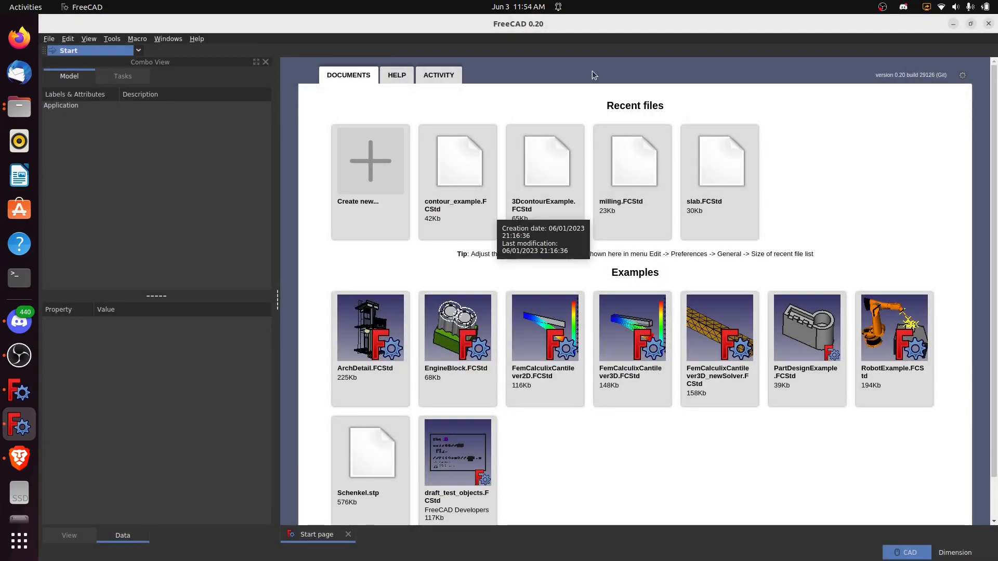
# - Restart FreeCAD by closing it and launching the weekly-builds AppImage from the freecad folder
pyautogui.click(989, 24)
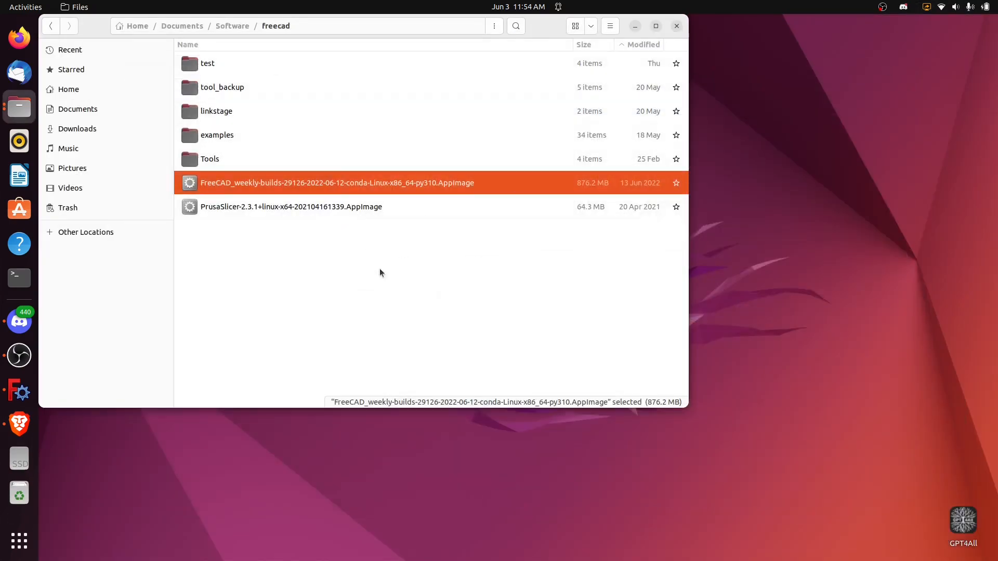
pyautogui.click(190, 185)
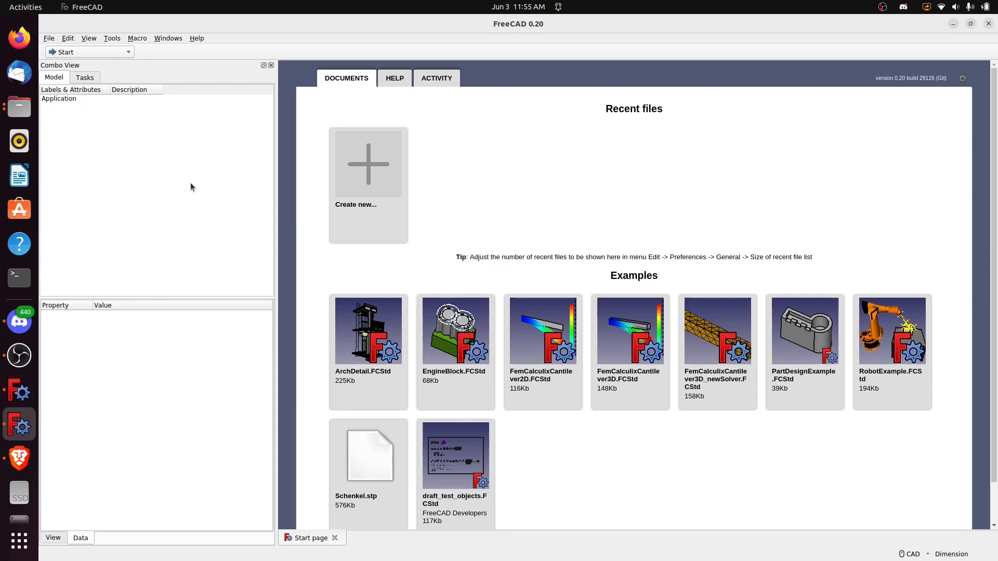
# - Apply the ProDark style sheet in the general preferences and look through the toolbar icon sizes
pyautogui.click(68, 39)
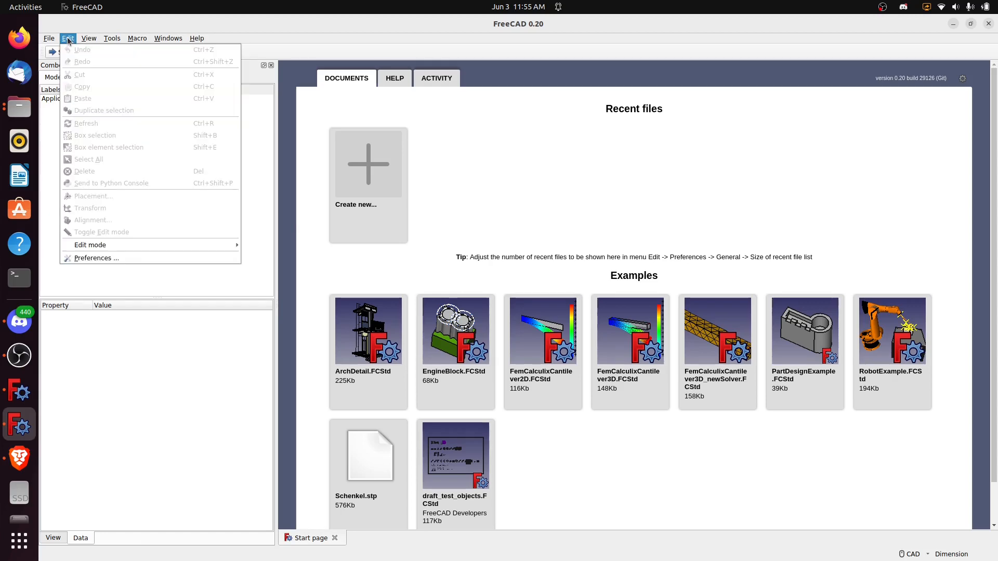
pyautogui.click(99, 258)
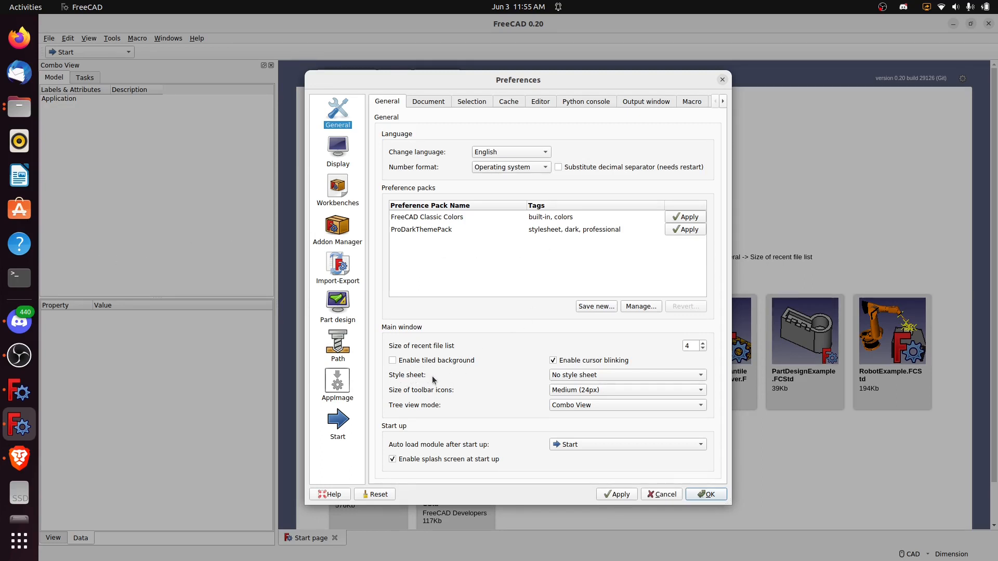
pyautogui.click(683, 375)
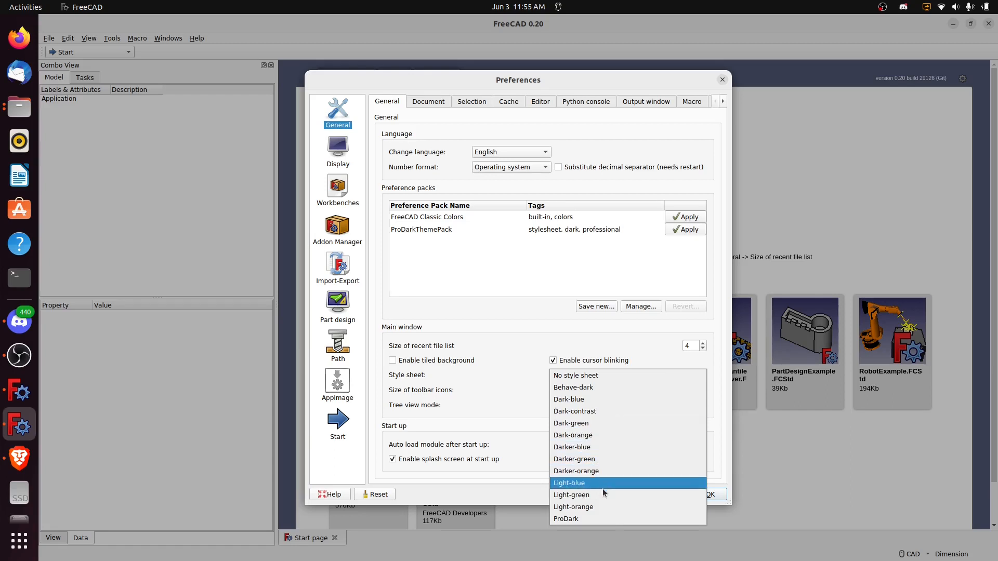
pyautogui.click(573, 520)
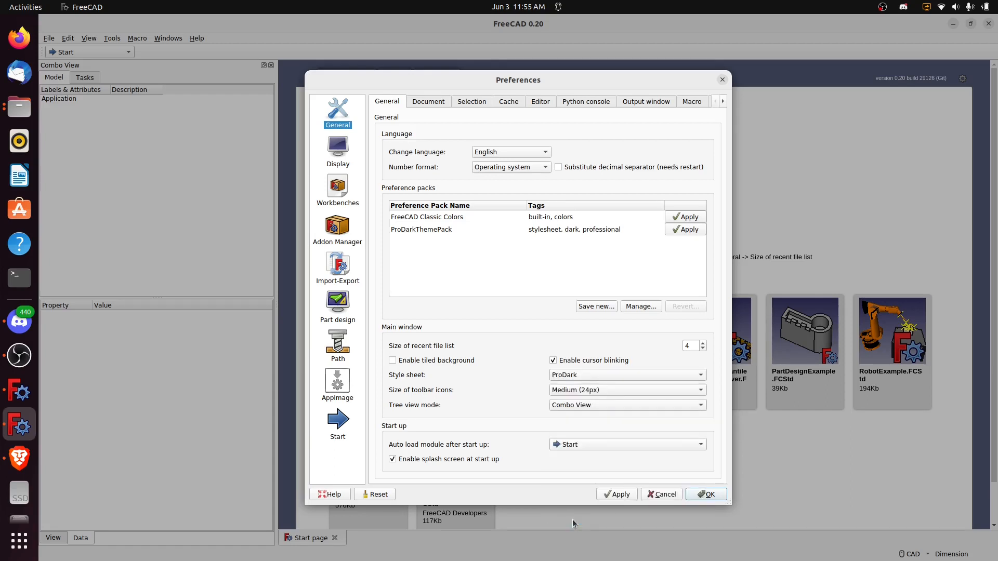
pyautogui.click(619, 493)
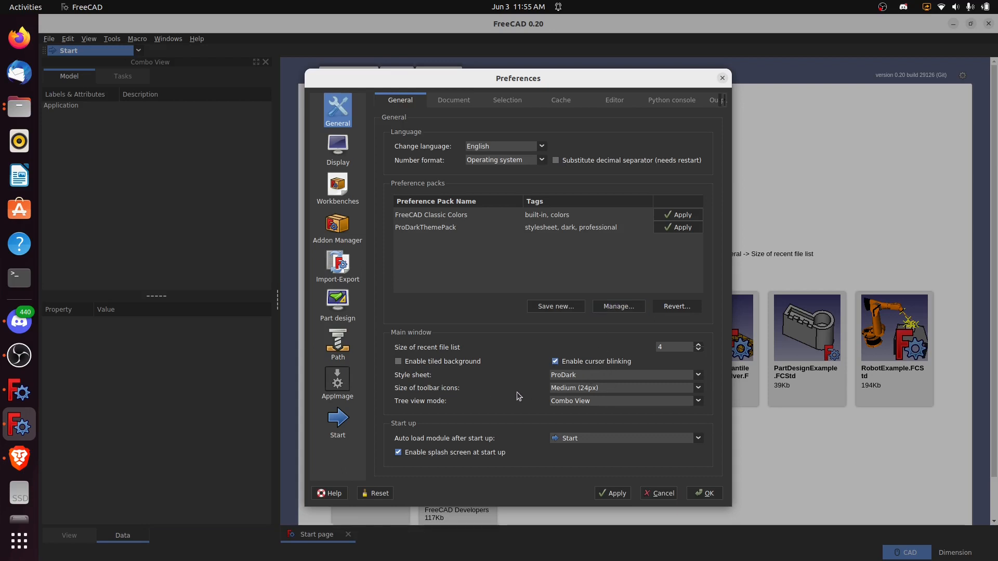
pyautogui.click(700, 388)
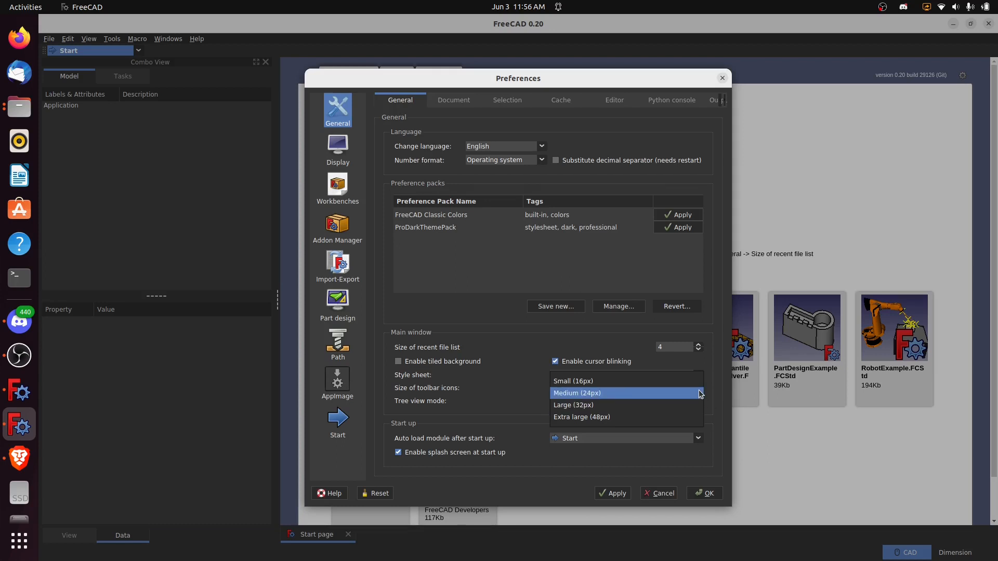
pyautogui.click(713, 390)
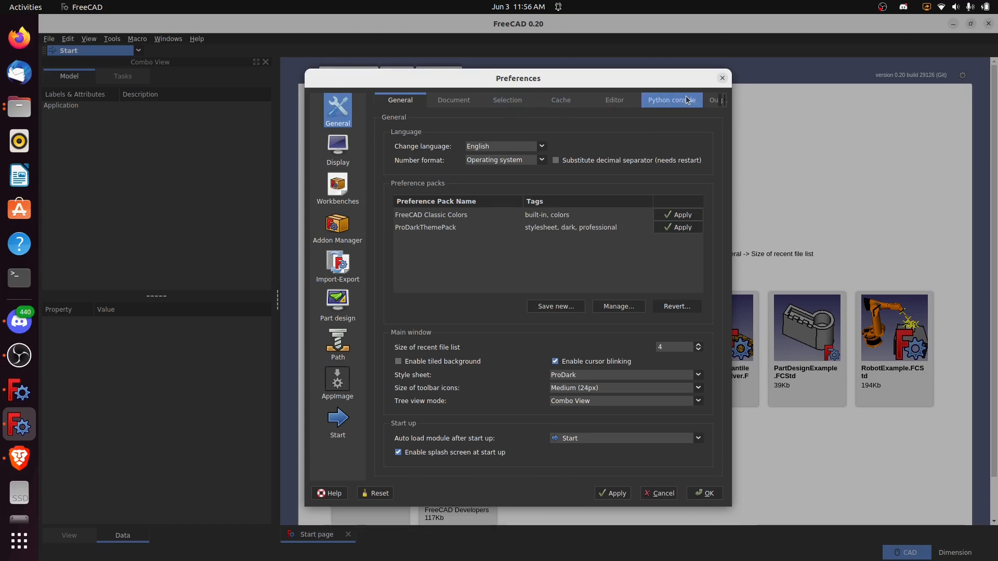
# - Set the unit system to Metric small parts & CNC(mm, mm/min) in the general preferences, apply it and close the preferences
pyautogui.click(726, 100)
pyautogui.click(726, 99)
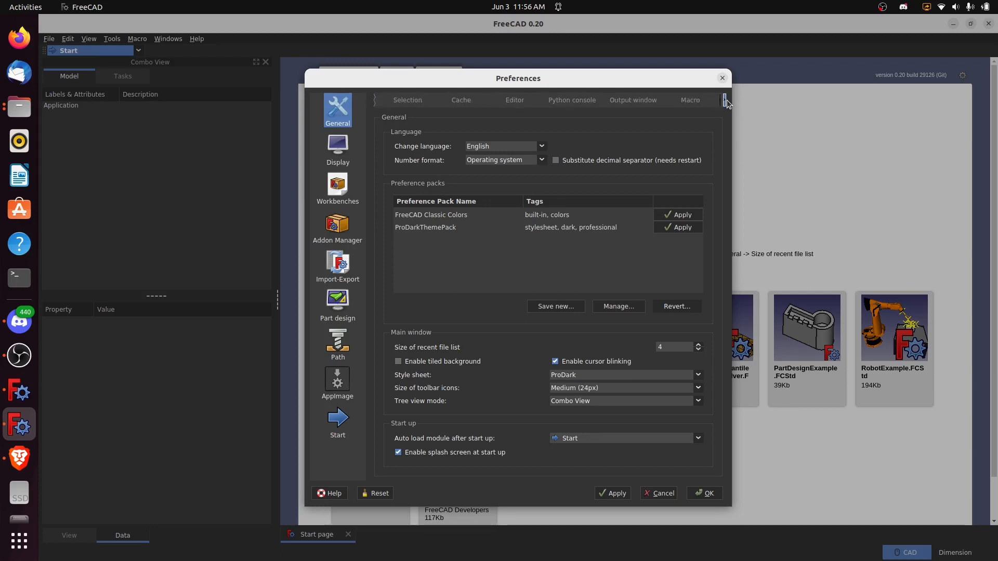
pyautogui.click(726, 100)
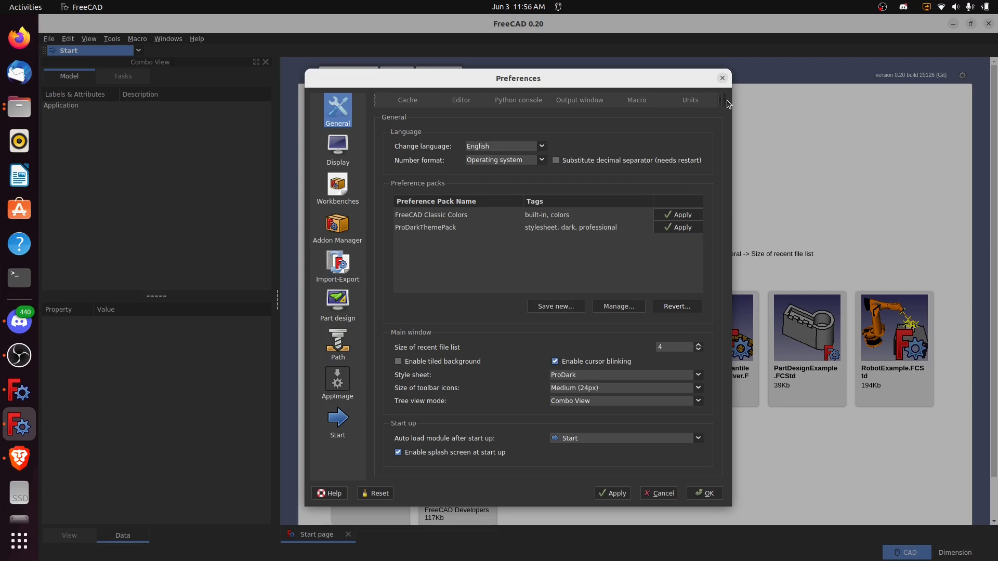
pyautogui.click(692, 101)
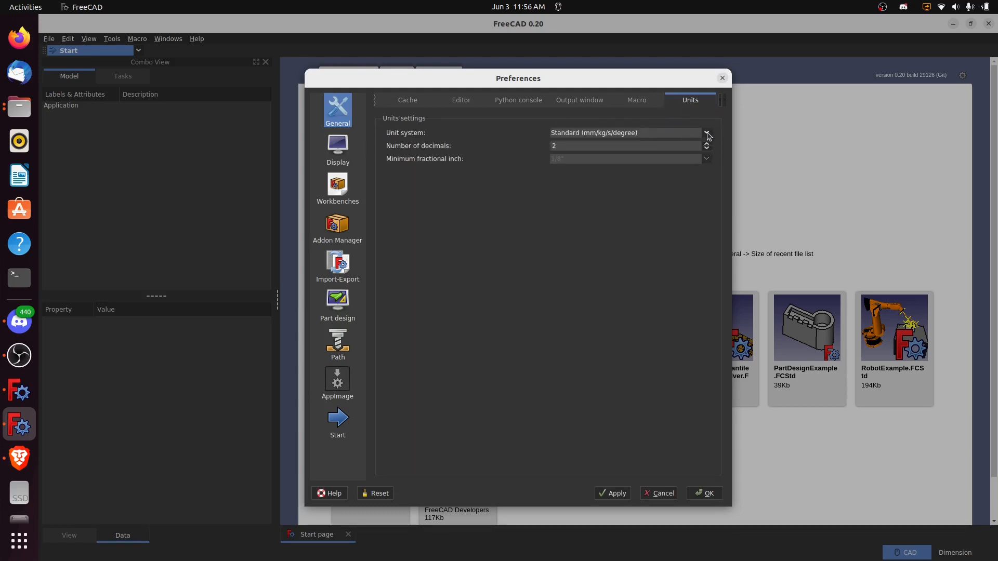
pyautogui.click(707, 134)
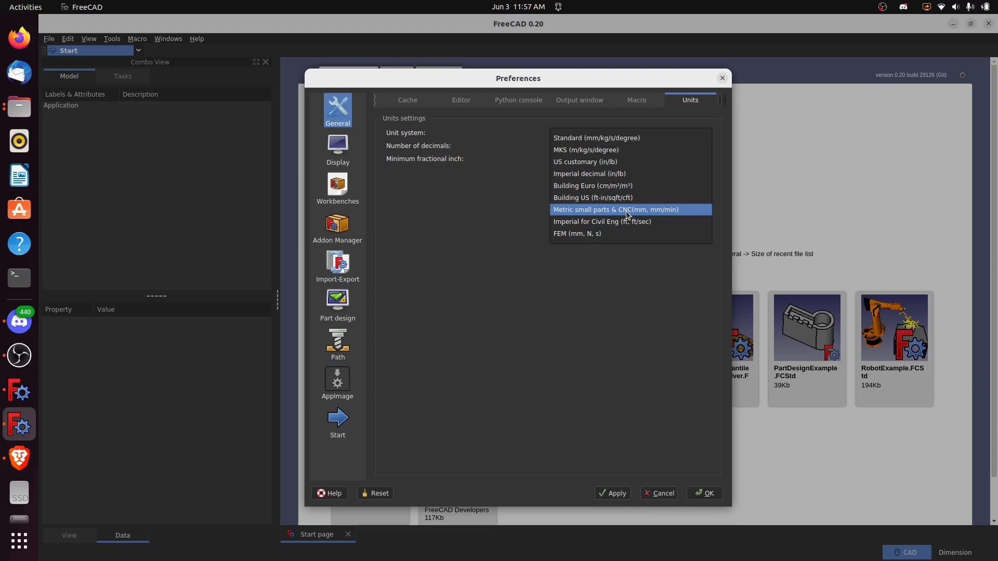
pyautogui.click(602, 210)
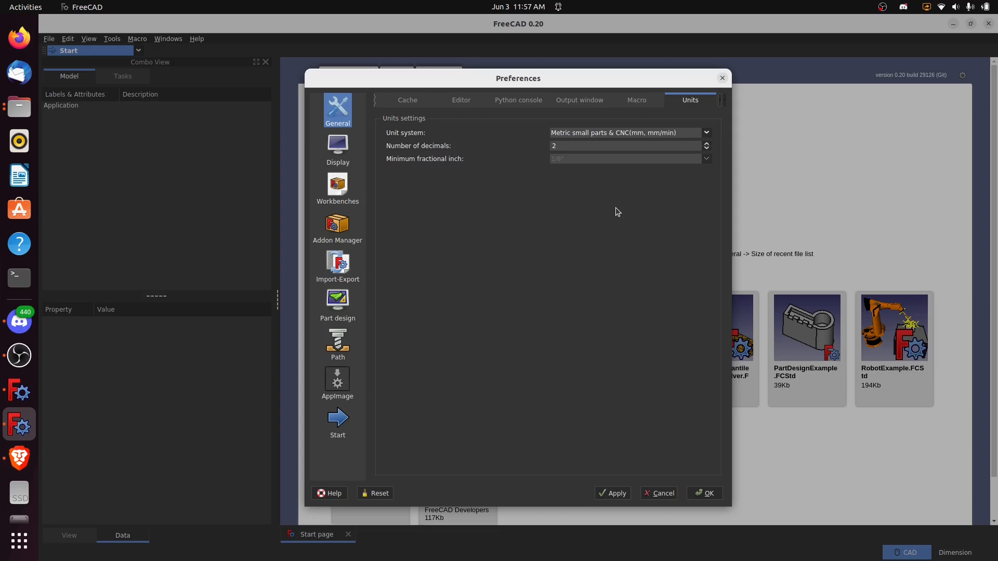
pyautogui.click(619, 494)
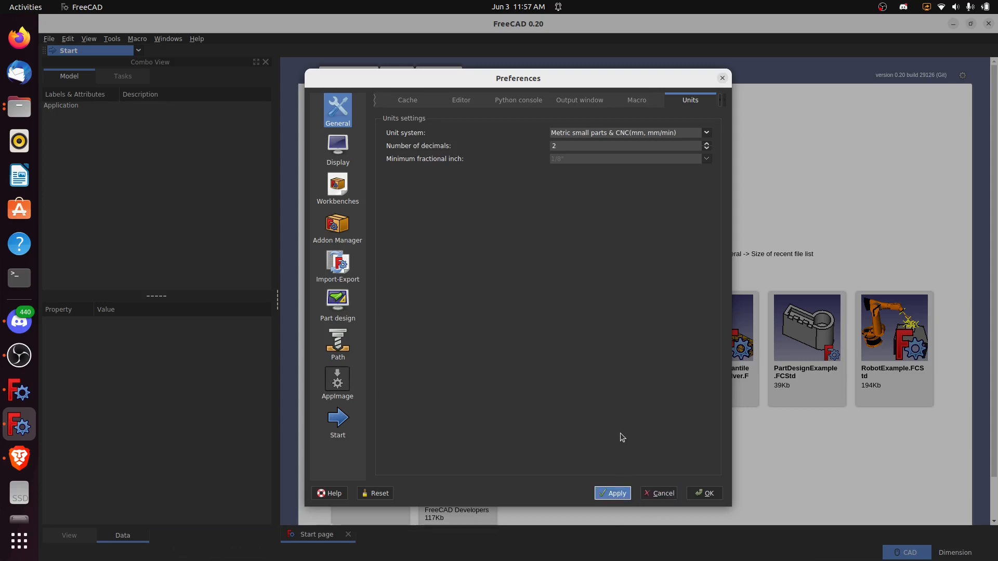
pyautogui.click(707, 494)
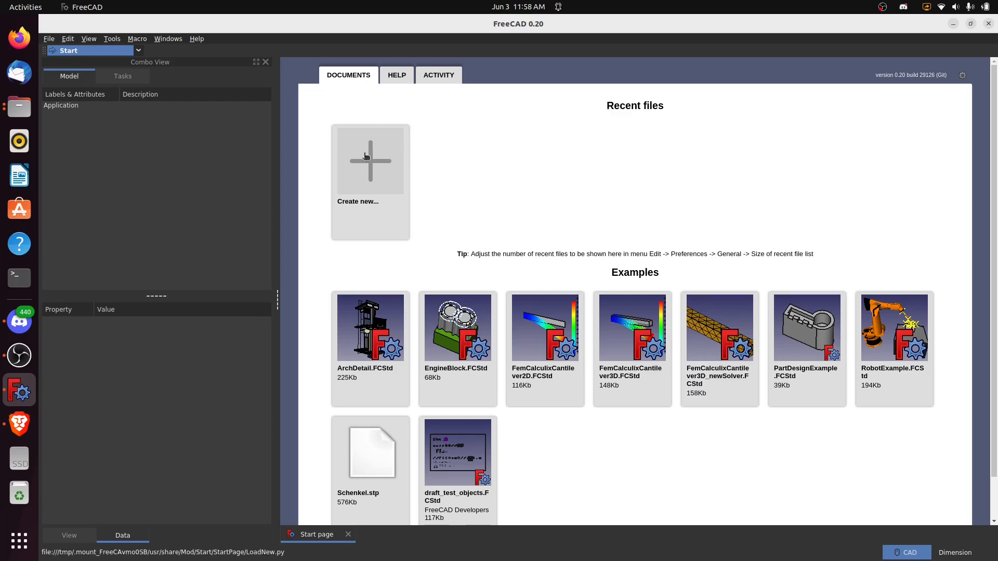
# - Switch to the file manager and examine the Bit, Library and Shape subfolders of the Tools folder within the freecad folder
pyautogui.click(19, 108)
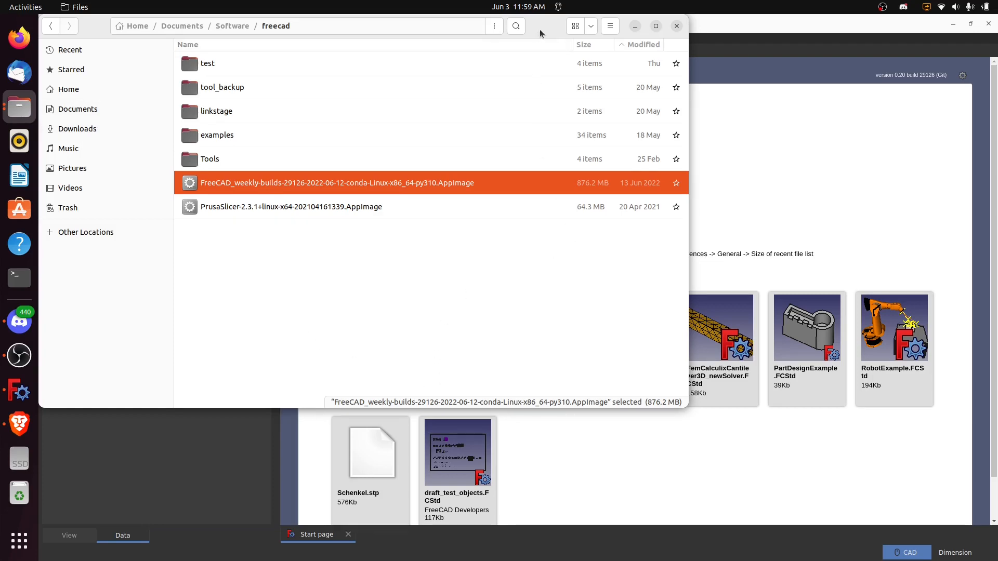
pyautogui.moveTo(539, 29); pyautogui.dragTo(568, 59)
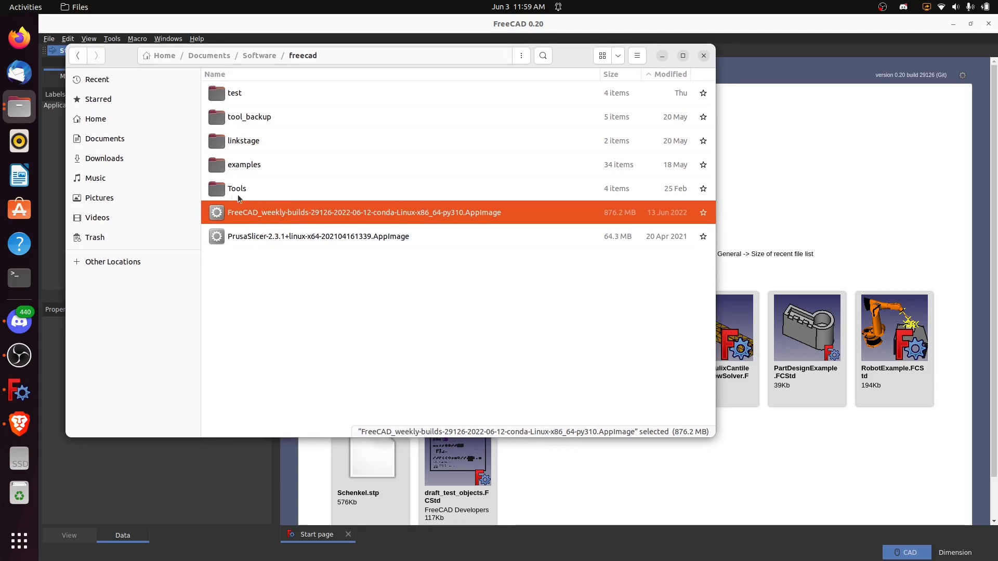
pyautogui.click(221, 194)
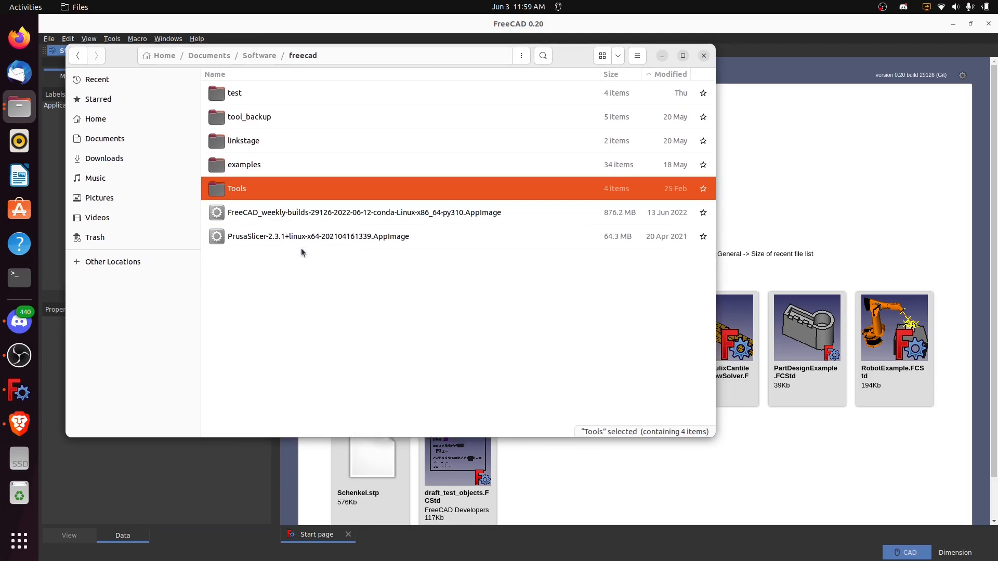
pyautogui.doubleClick(218, 194)
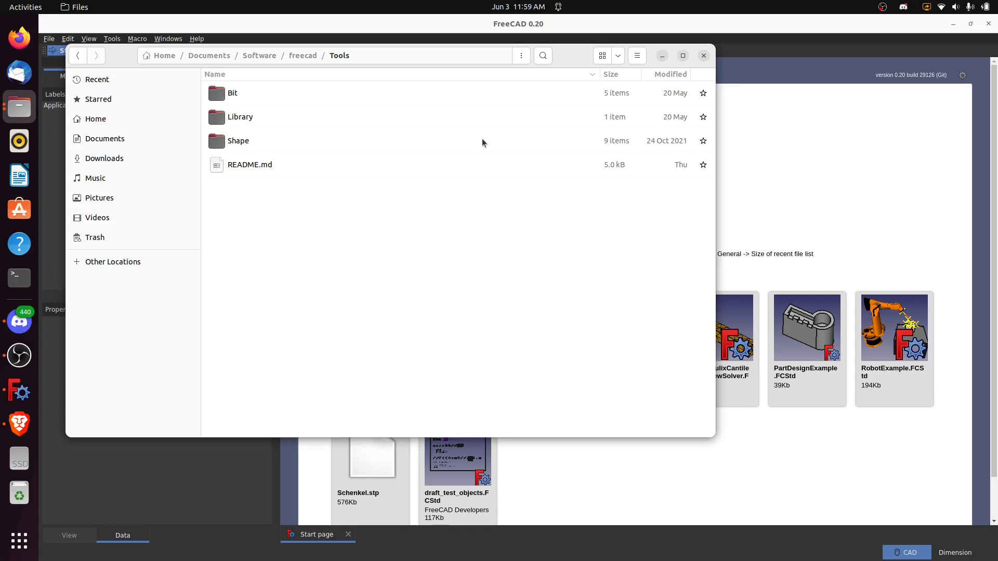
pyautogui.click(222, 121)
pyautogui.click(226, 144)
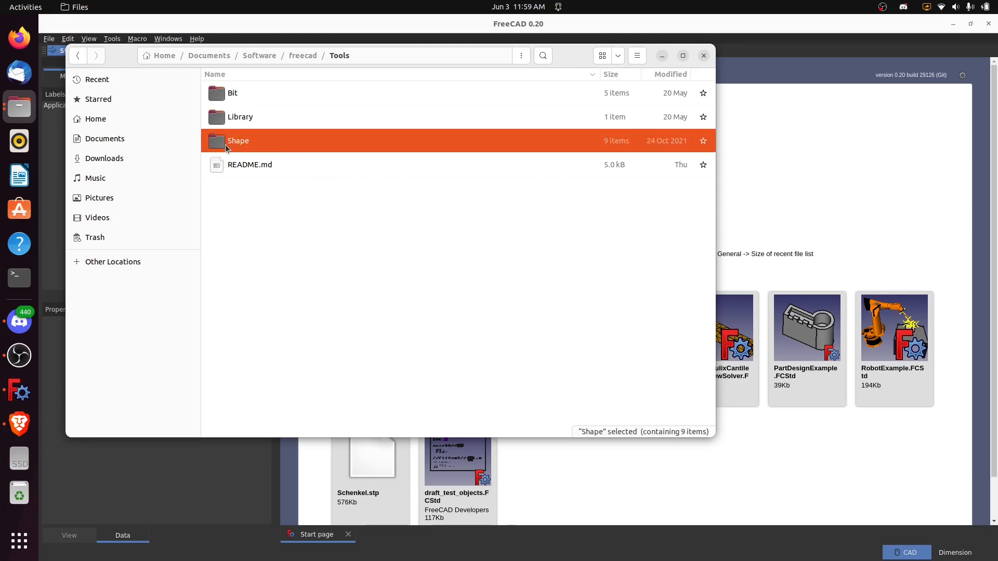
pyautogui.click(221, 94)
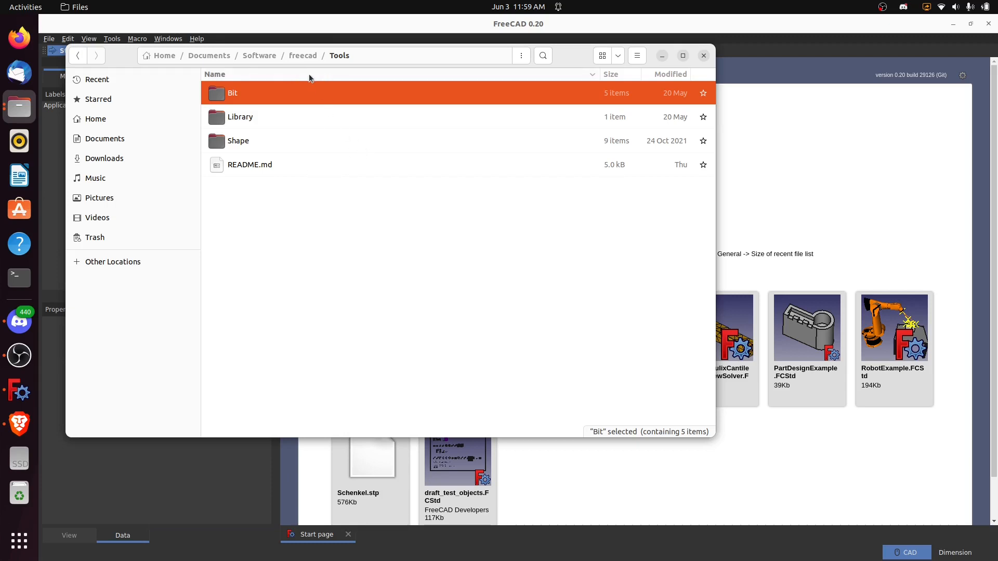
pyautogui.click(306, 55)
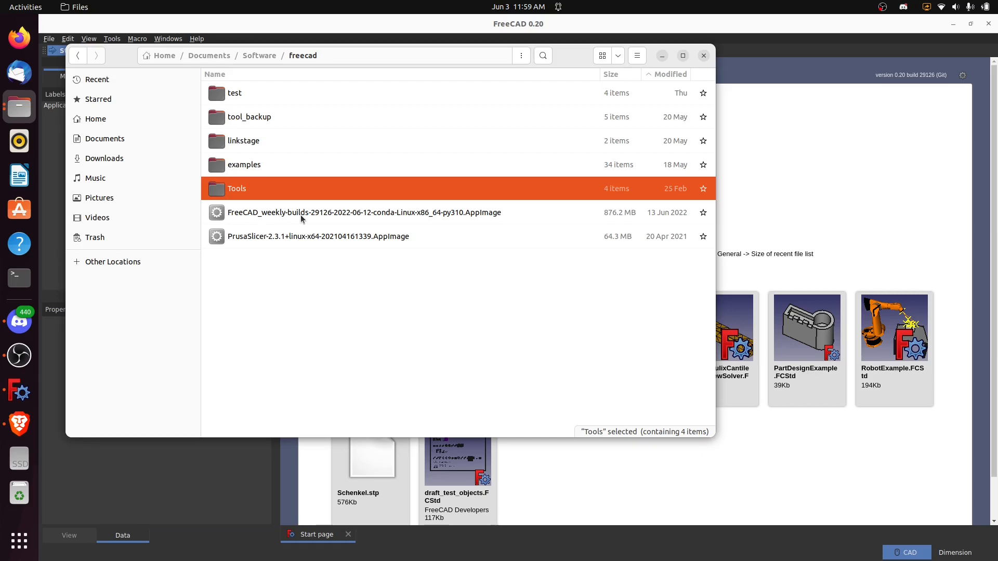
pyautogui.doubleClick(219, 193)
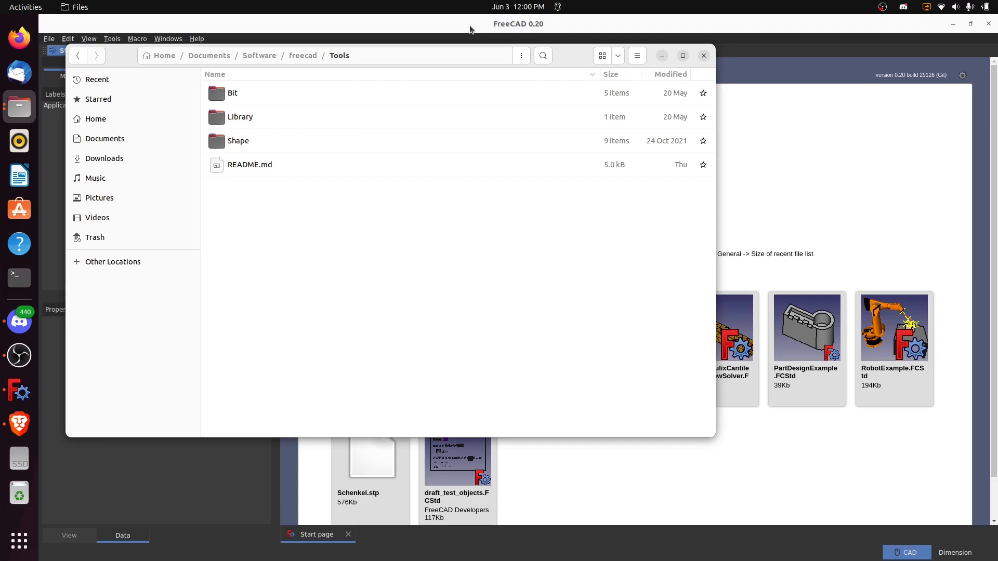
# - Switch back to FreeCAD, create a new empty document and activate the Path workbench
pyautogui.click(442, 27)
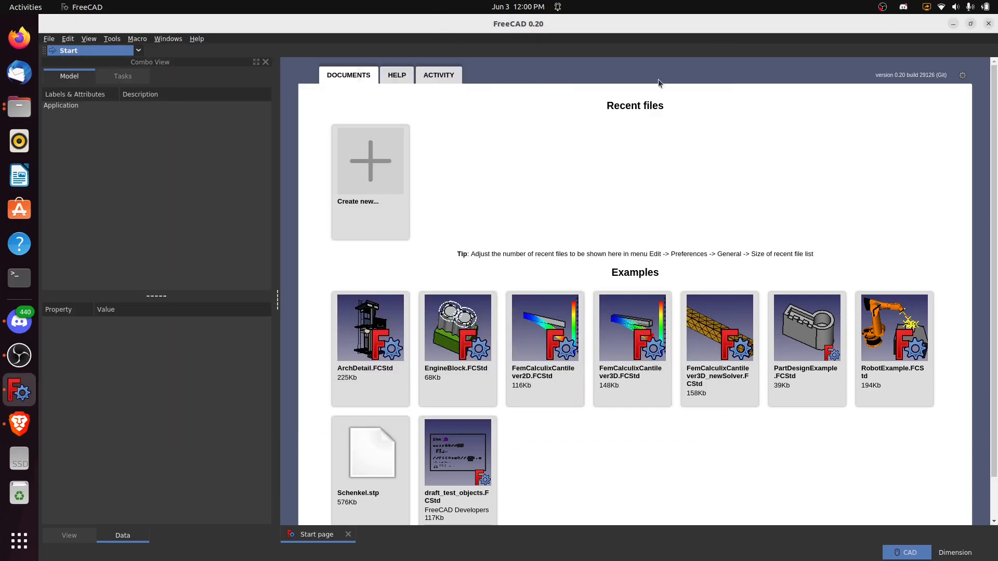
pyautogui.click(374, 165)
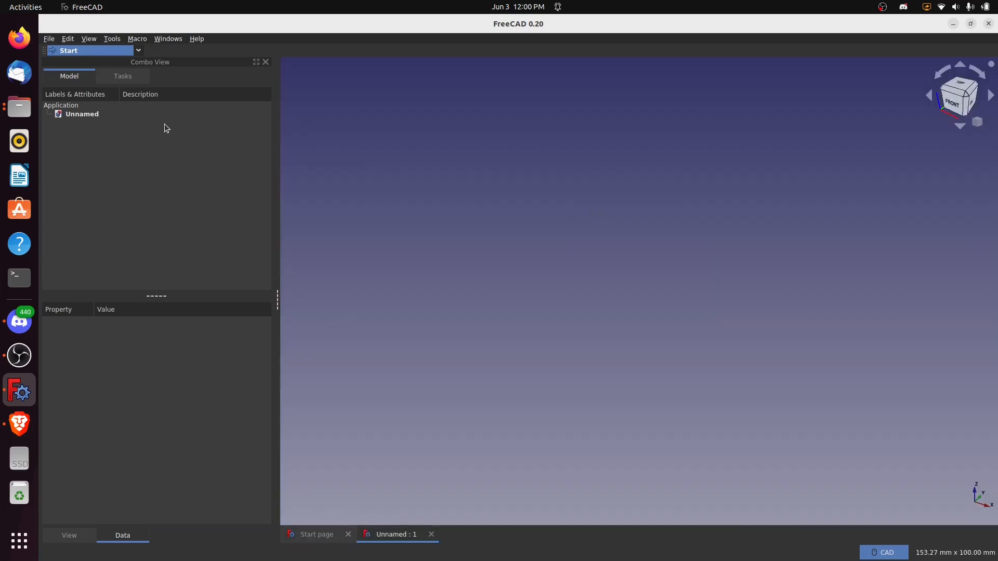
pyautogui.click(138, 51)
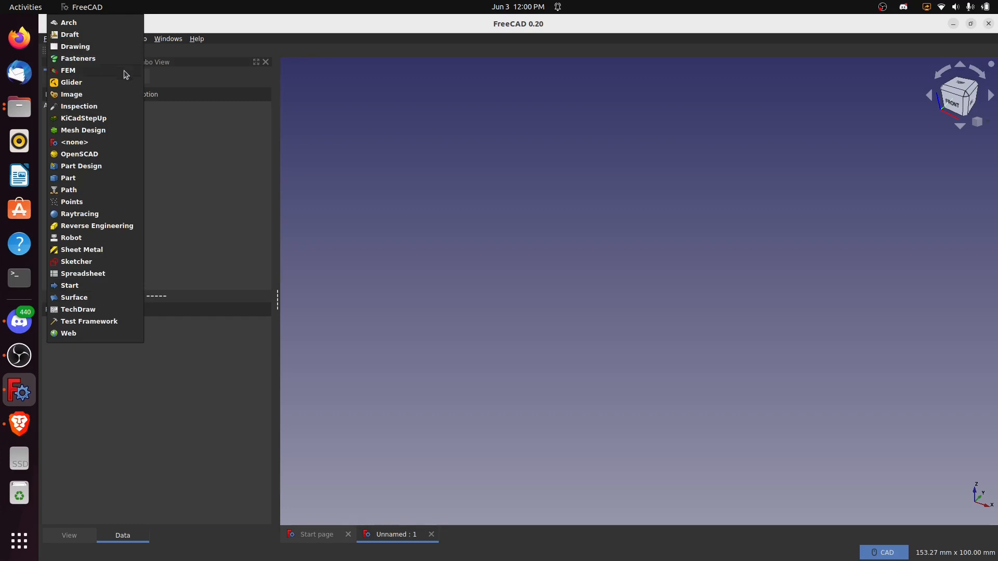
pyautogui.click(70, 190)
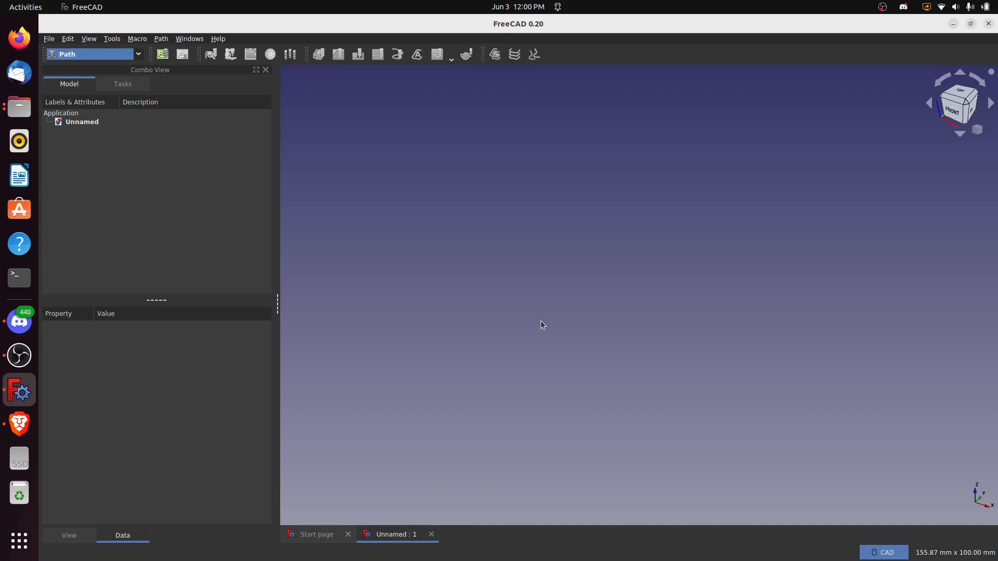
# - Open the ToolBit Library editor and agree to set up the toolbit working directory
pyautogui.click(167, 40)
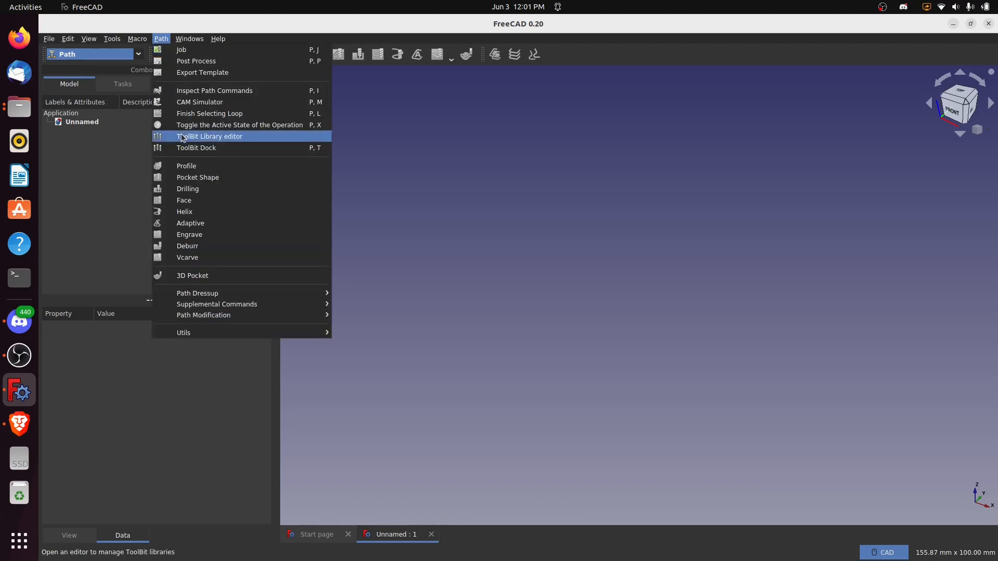
pyautogui.click(216, 140)
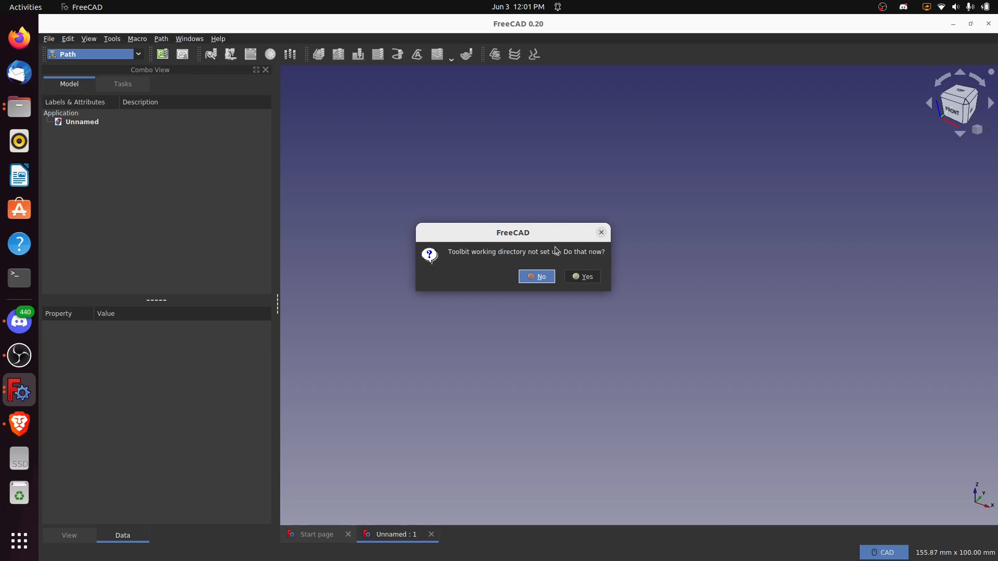
pyautogui.click(588, 280)
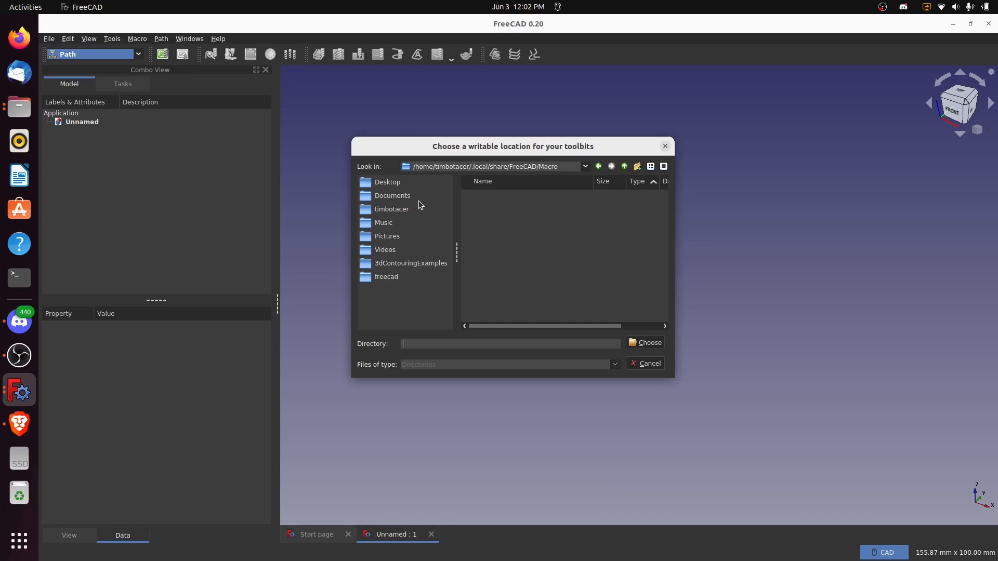
# - Choose Documents/Software/freecad/Tools as the writable toolbit location and close the library editor
pyautogui.click(391, 197)
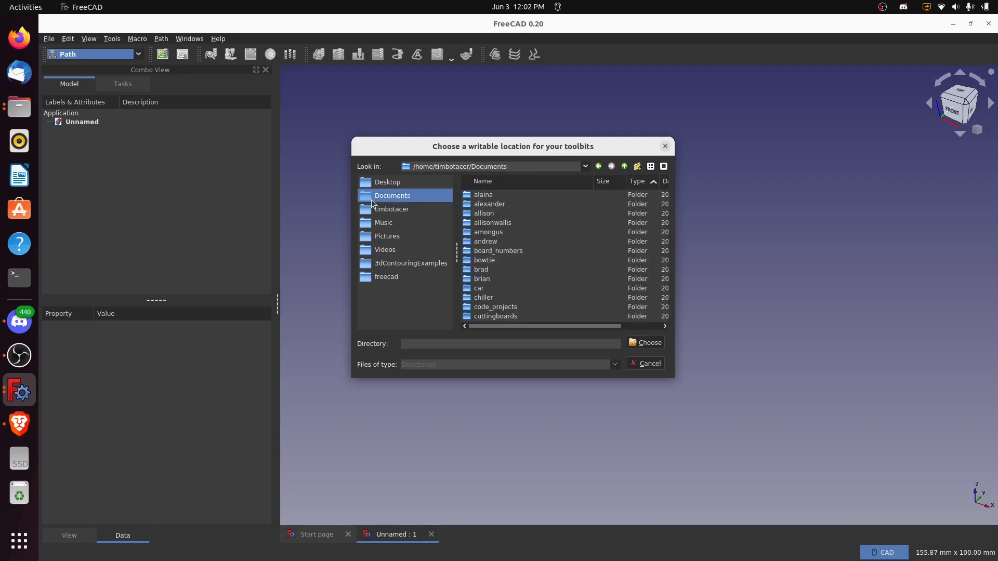
pyautogui.scroll(-6, 581, 240)
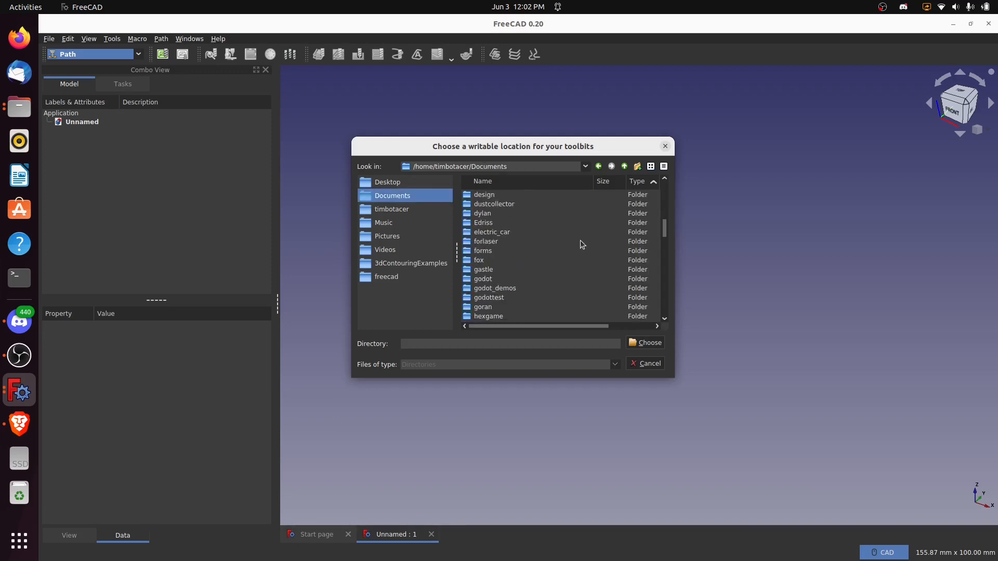
pyautogui.scroll(-10, 580, 240)
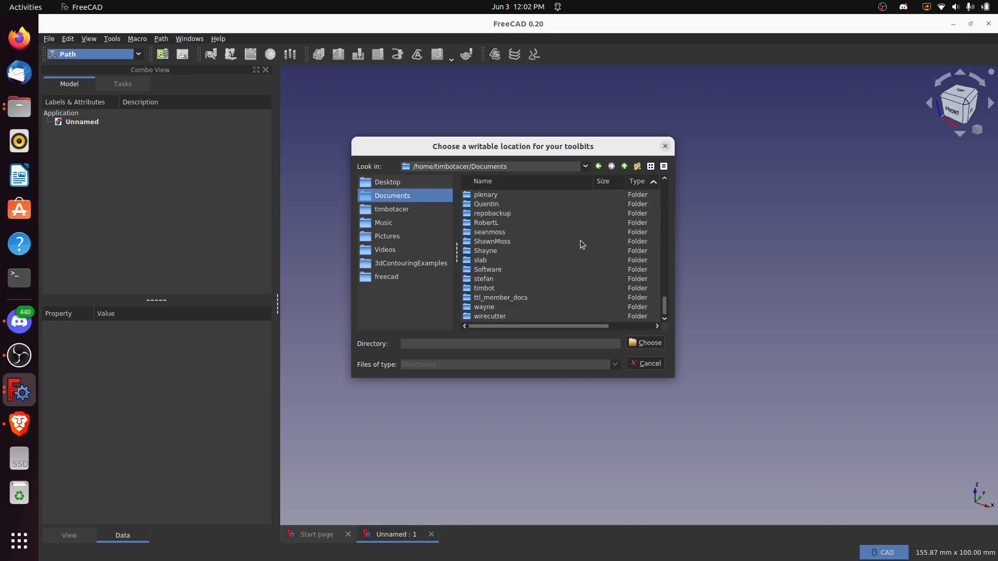
pyautogui.doubleClick(496, 270)
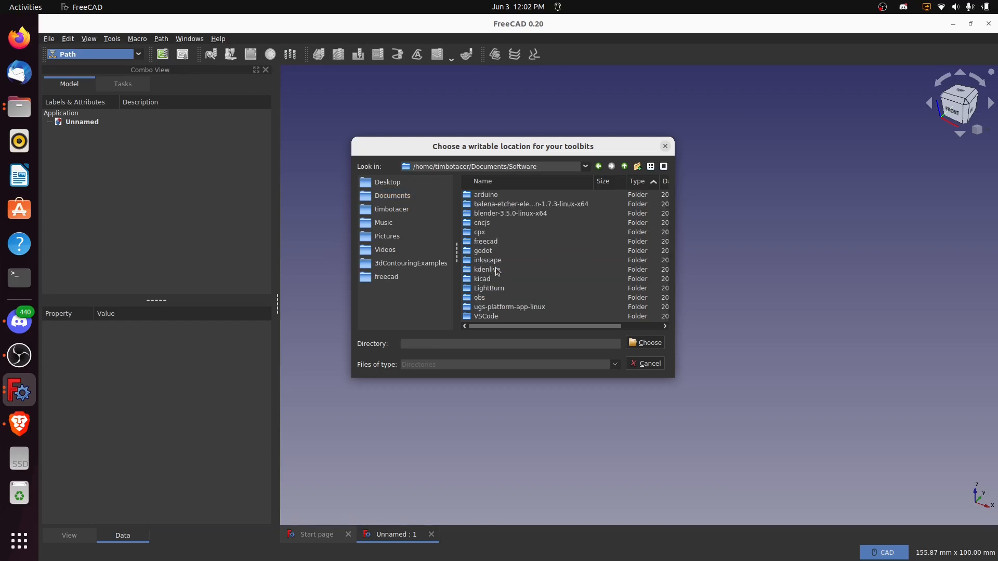
pyautogui.doubleClick(486, 242)
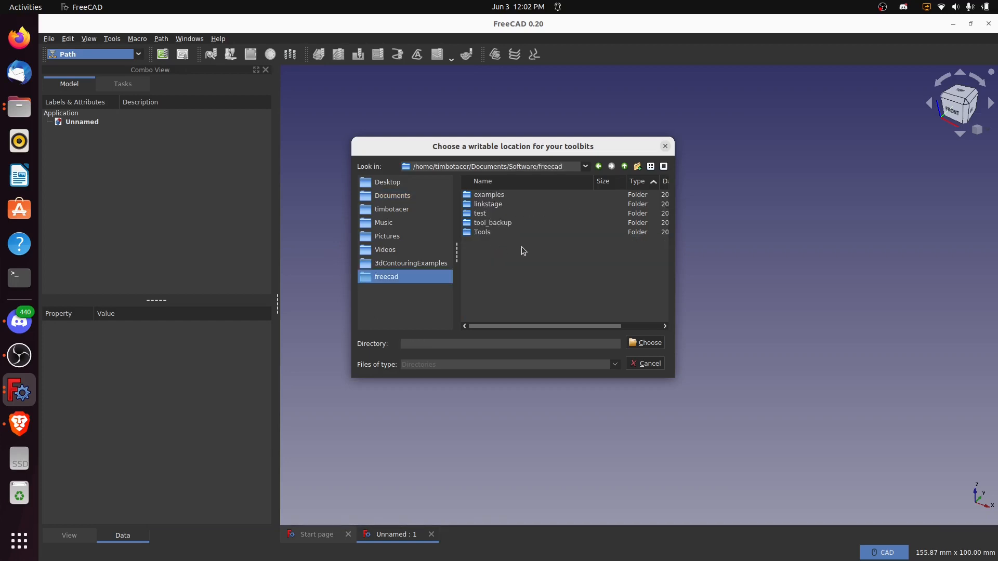
pyautogui.click(488, 231)
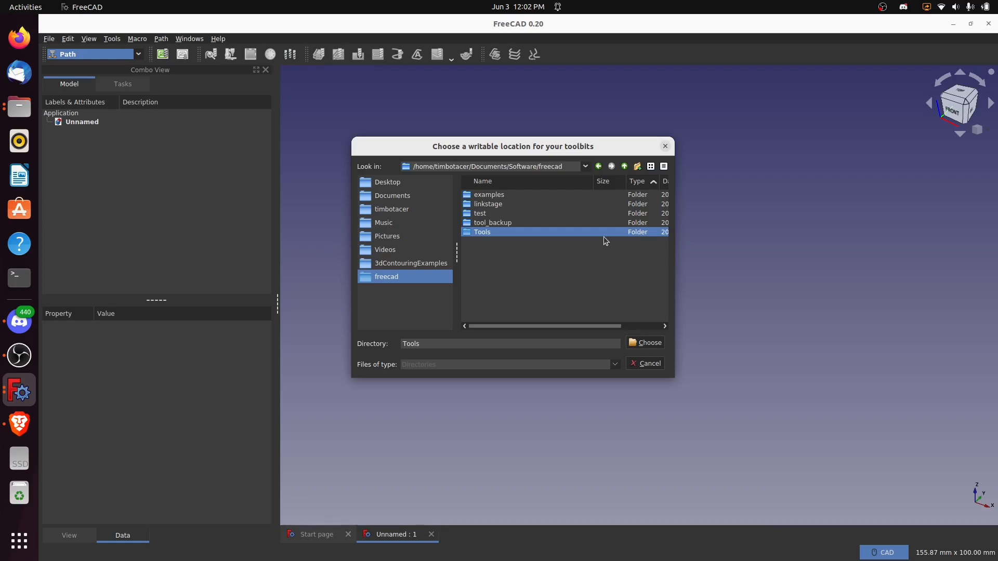
pyautogui.doubleClick(473, 233)
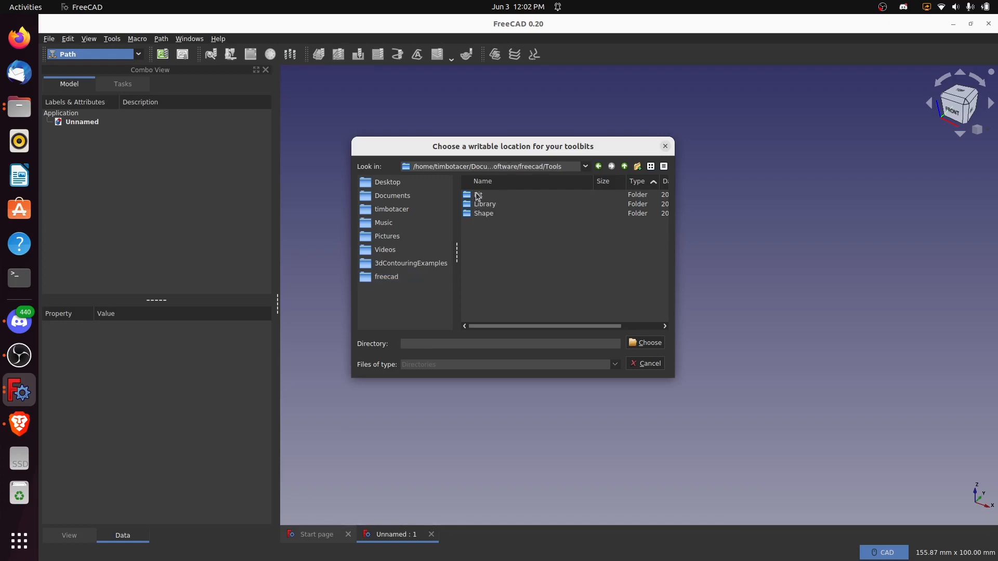
pyautogui.click(625, 166)
pyautogui.click(473, 233)
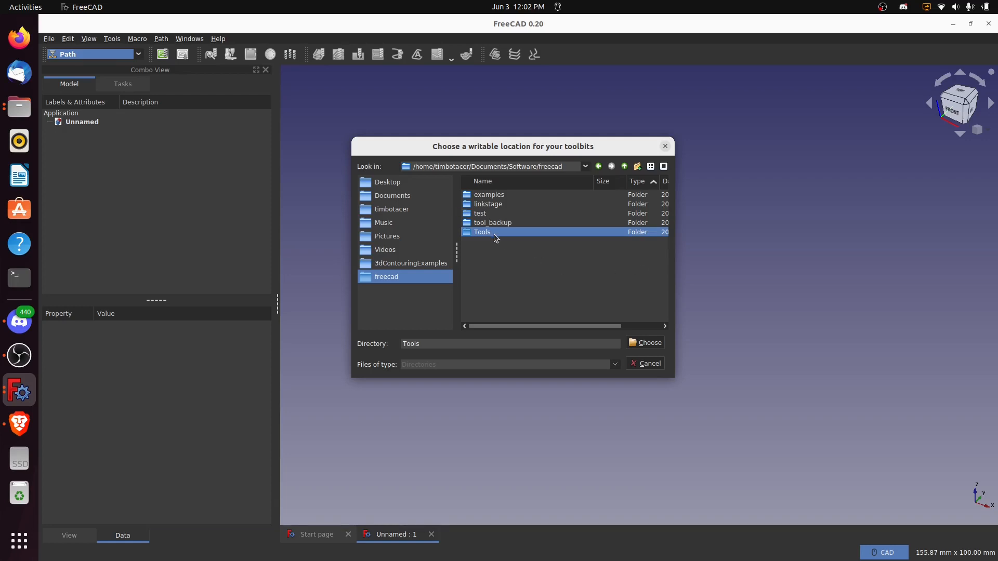
pyautogui.click(645, 343)
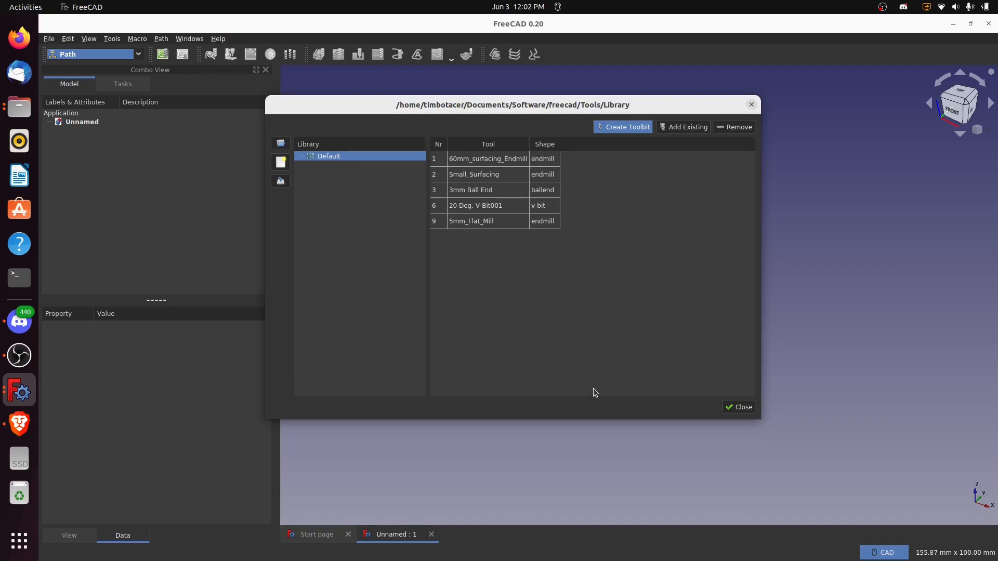
pyautogui.click(748, 409)
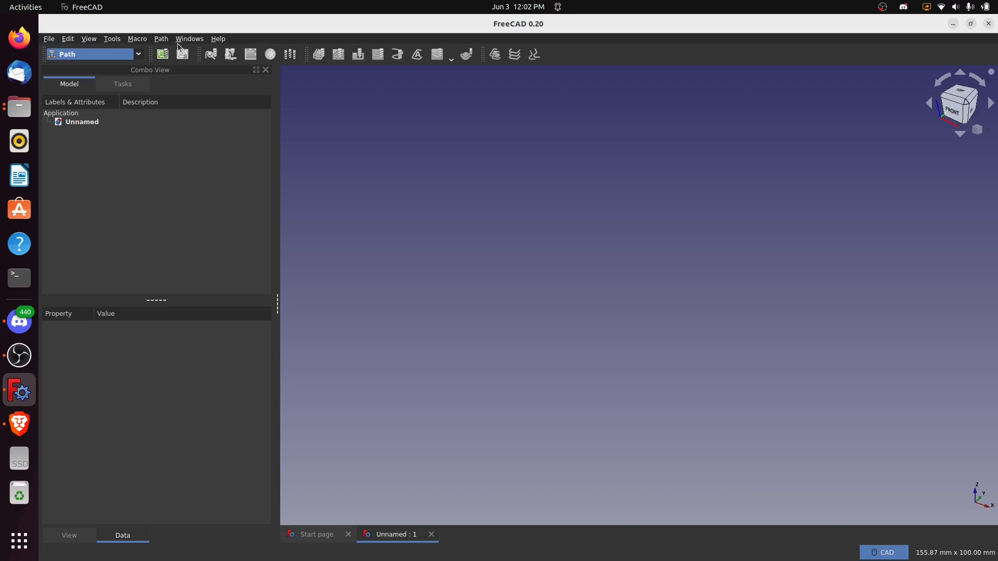
# - Open the ToolBit Dock and the ToolBit Library editor, and agree to set up the toolbit working directory
pyautogui.click(162, 39)
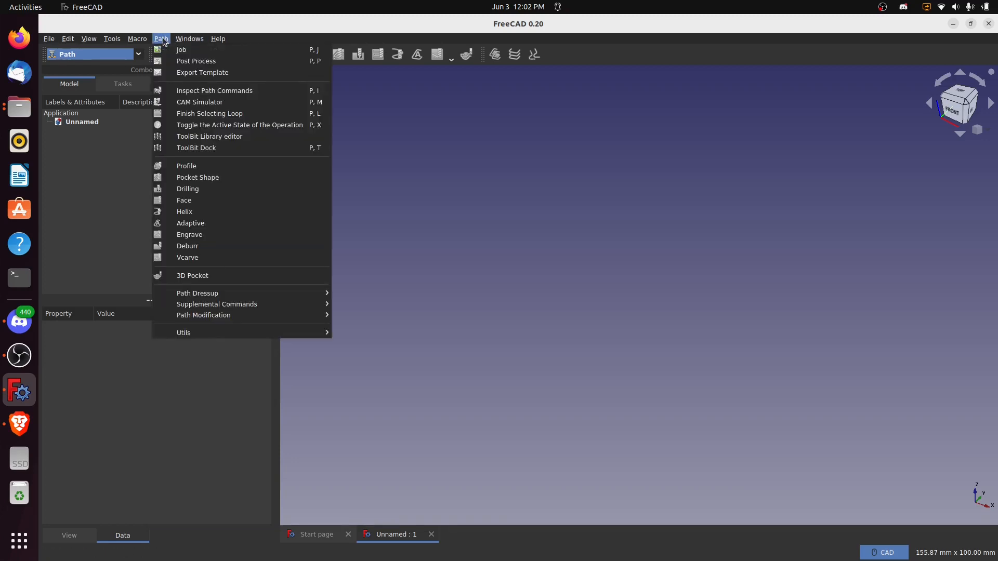
pyautogui.click(202, 147)
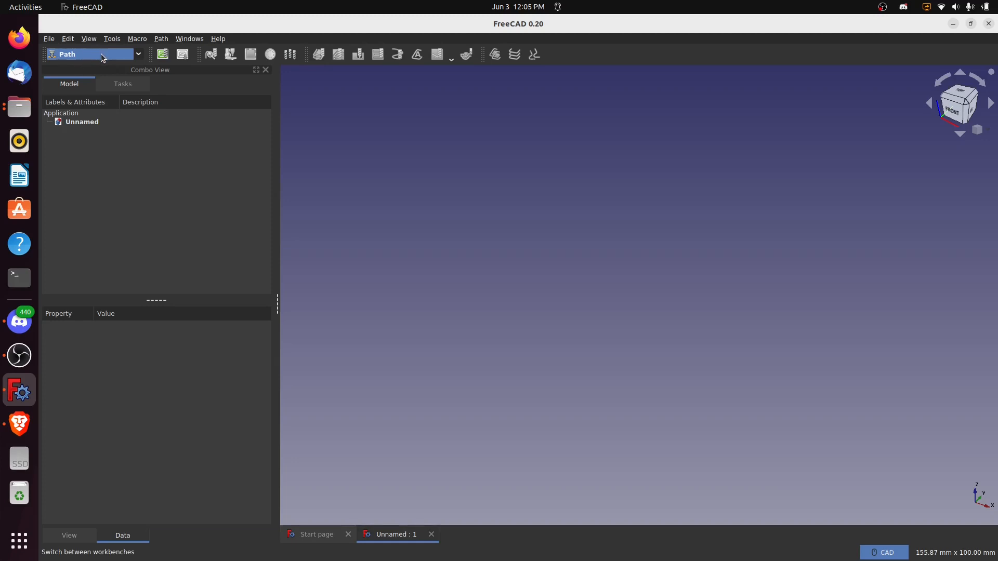
pyautogui.click(161, 38)
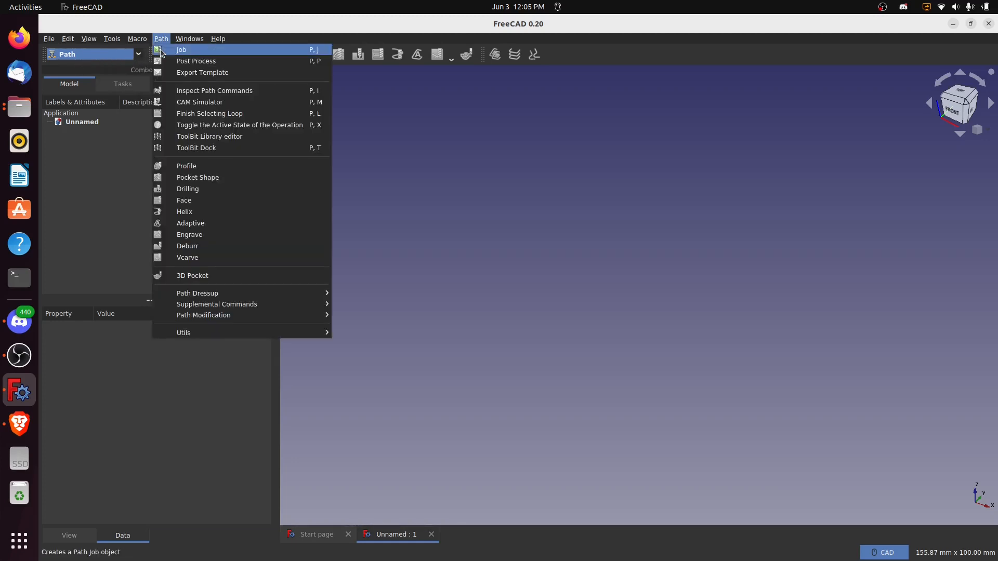
pyautogui.click(224, 137)
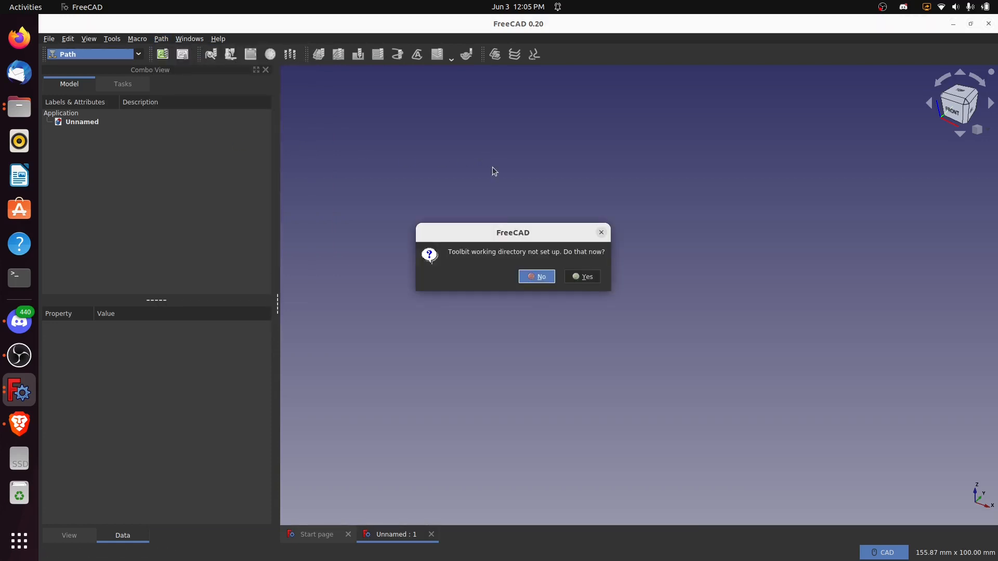
pyautogui.click(588, 276)
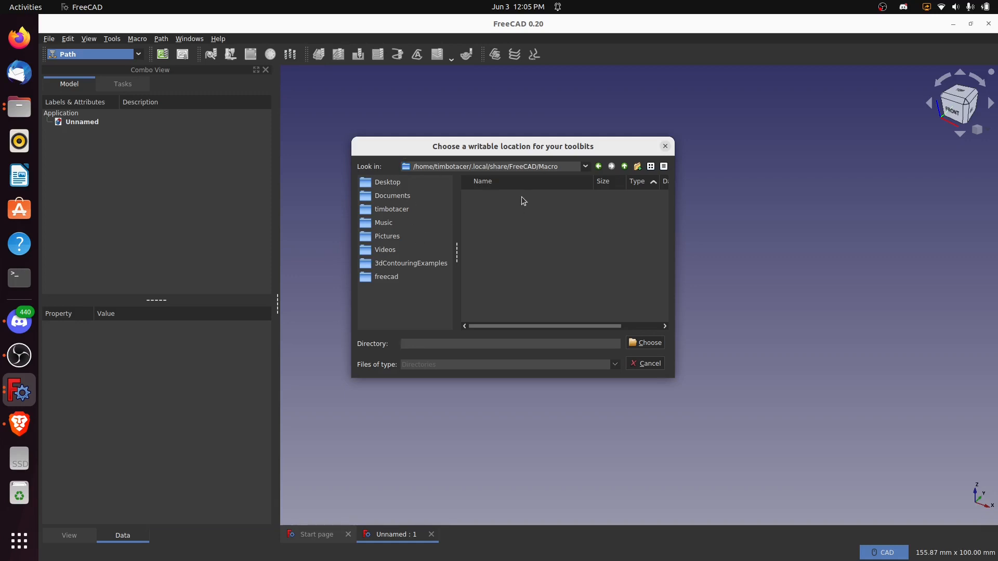
# - Create a new folder named tooltest inside Documents/Software/freecad while choosing the writable toolbit location
pyautogui.click(404, 200)
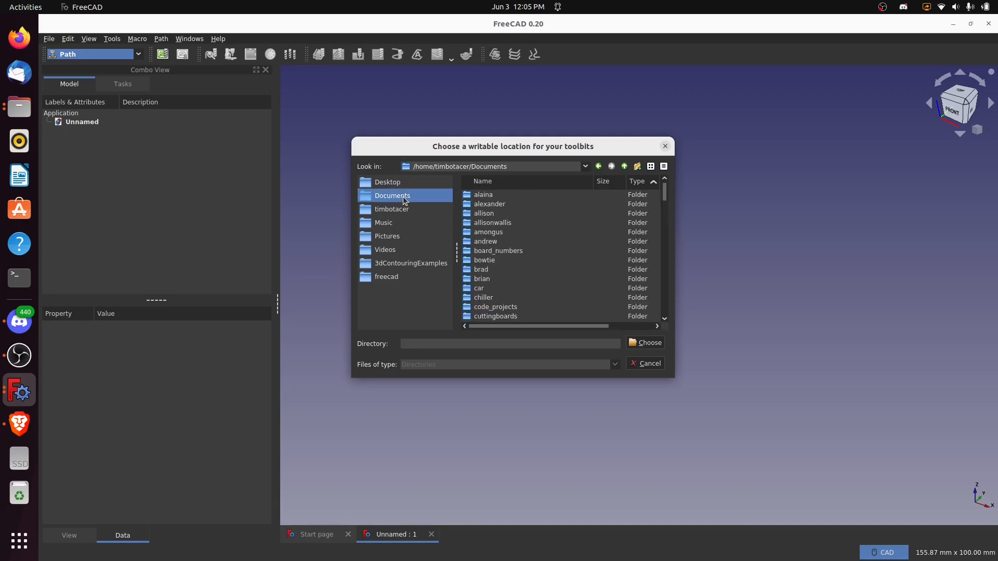
pyautogui.scroll(-10, 584, 252)
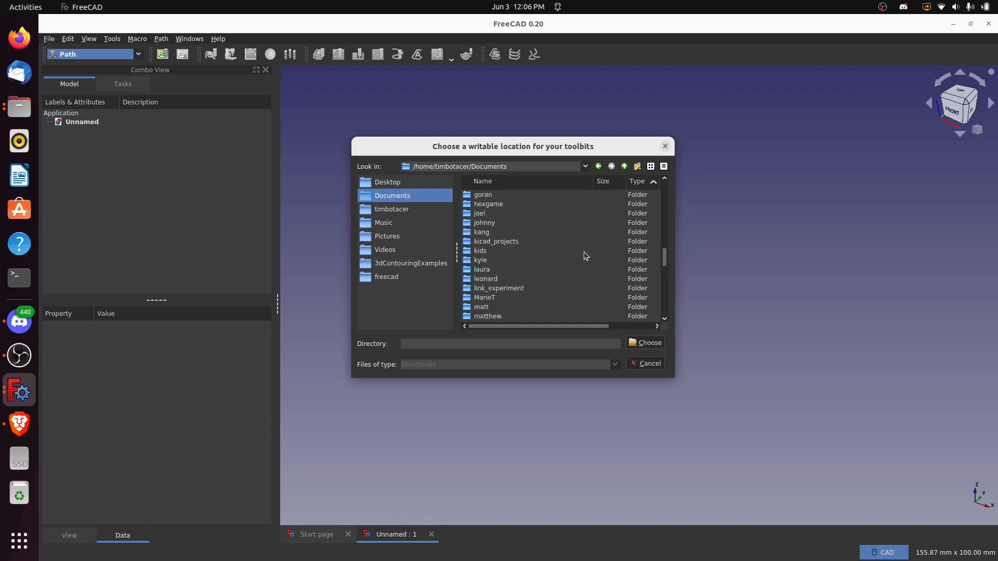
pyautogui.scroll(-2, 585, 254)
pyautogui.scroll(-4, 584, 252)
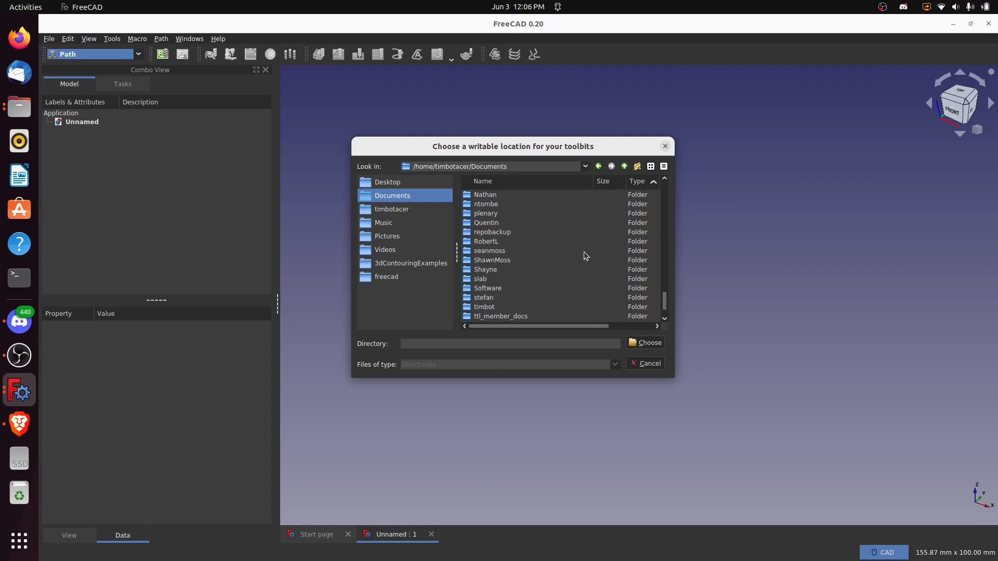
pyautogui.doubleClick(497, 292)
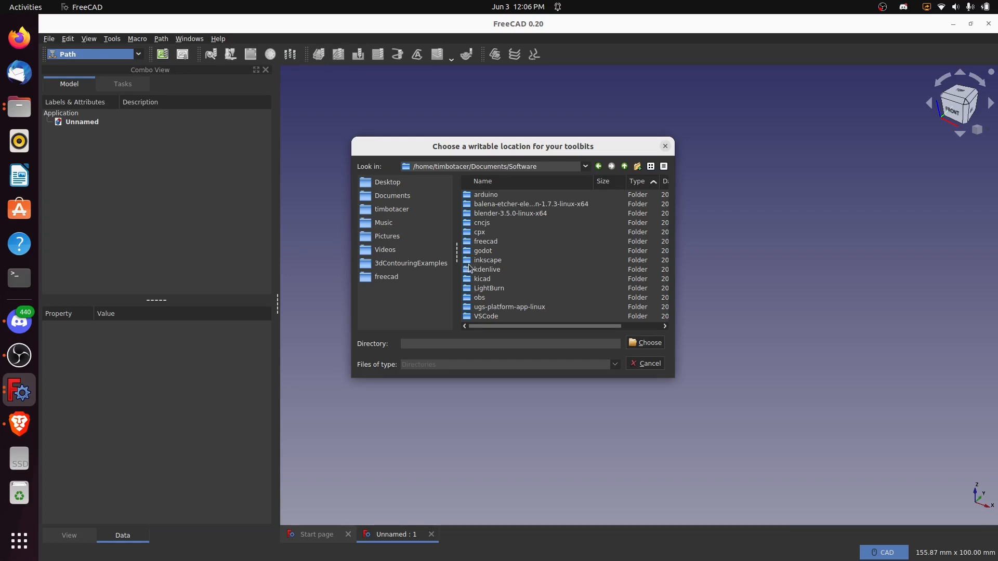
pyautogui.doubleClick(468, 242)
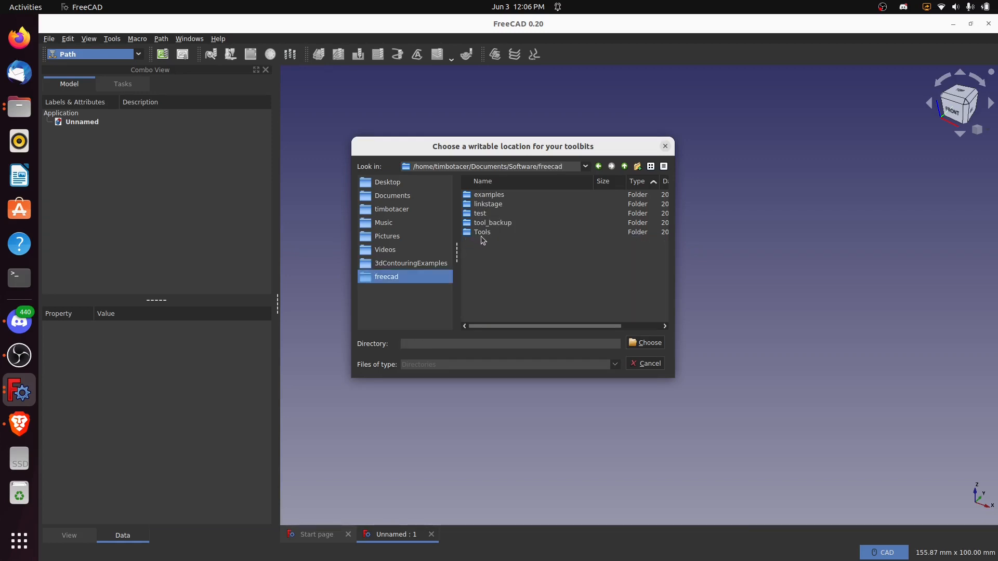
pyautogui.click(637, 166)
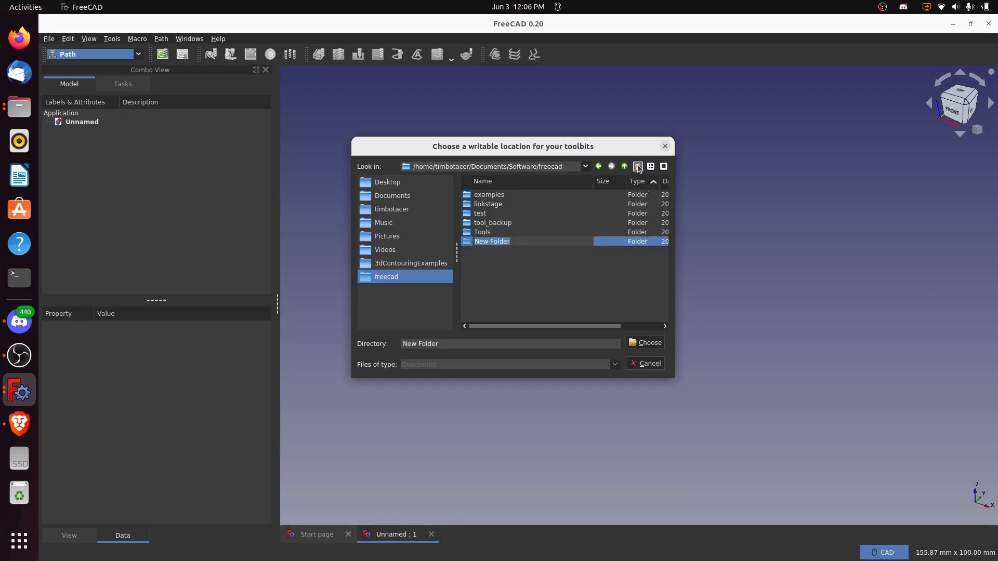
pyautogui.write('ooltest')
pyautogui.press('Return')
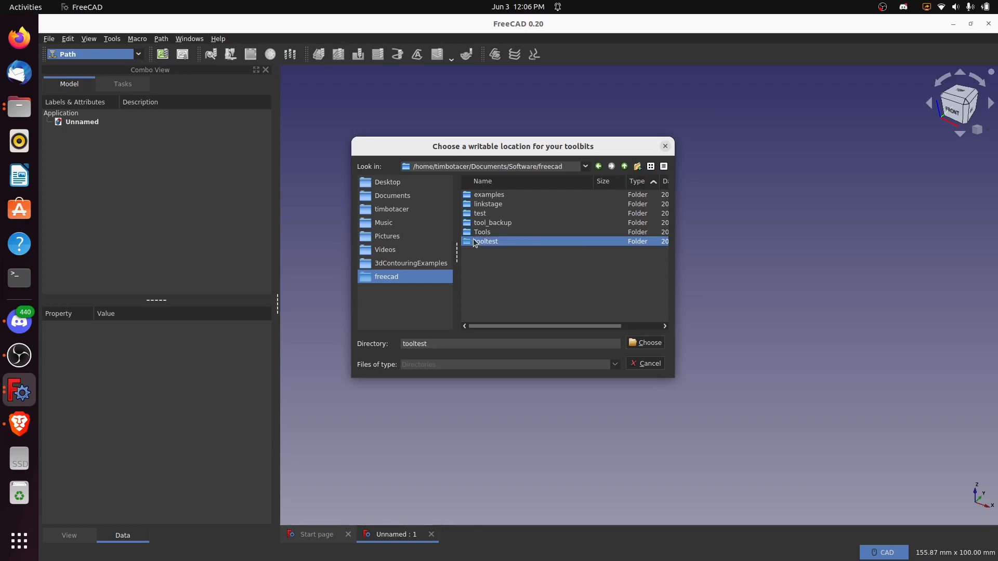
# - Use tooltest as the toolbit directory, creating its Bit, Library and Shape subdirectories and copying the example files into Bit and Library
pyautogui.click(656, 348)
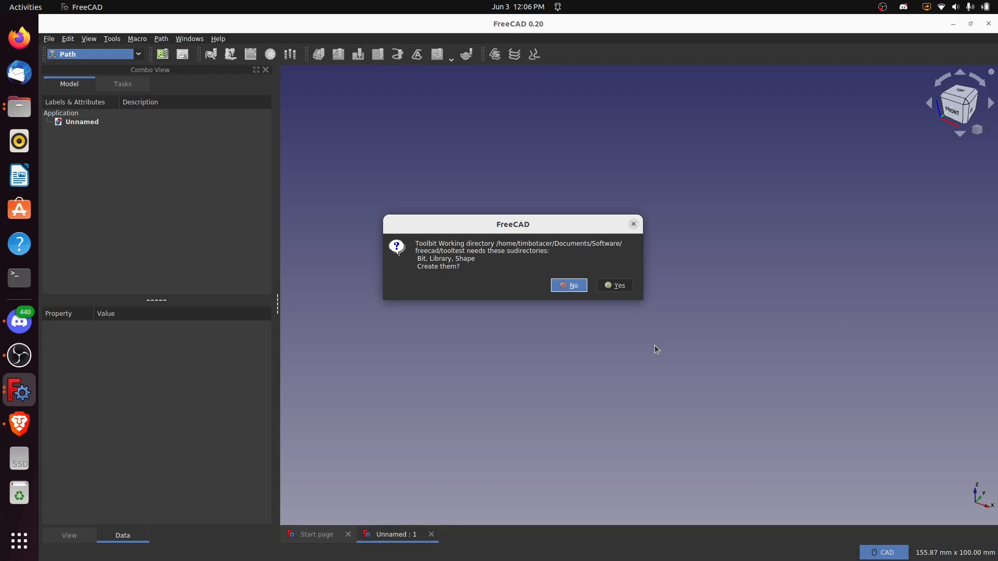
pyautogui.click(627, 290)
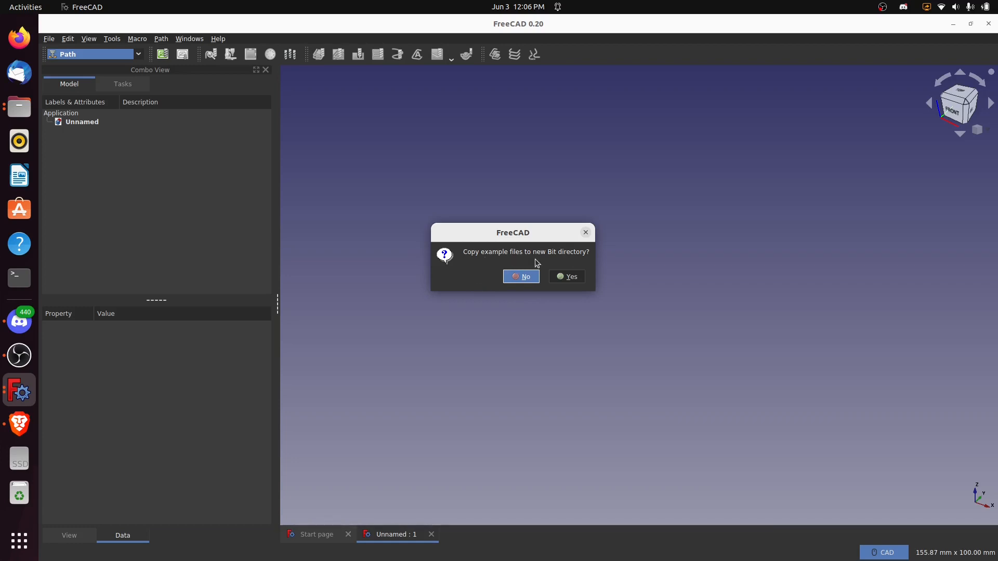
pyautogui.click(575, 280)
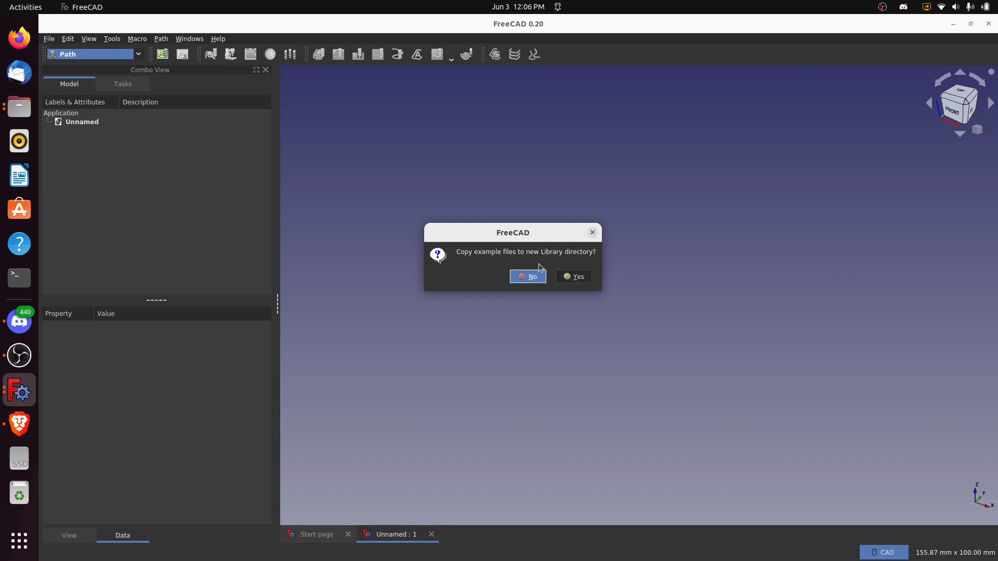
pyautogui.click(582, 279)
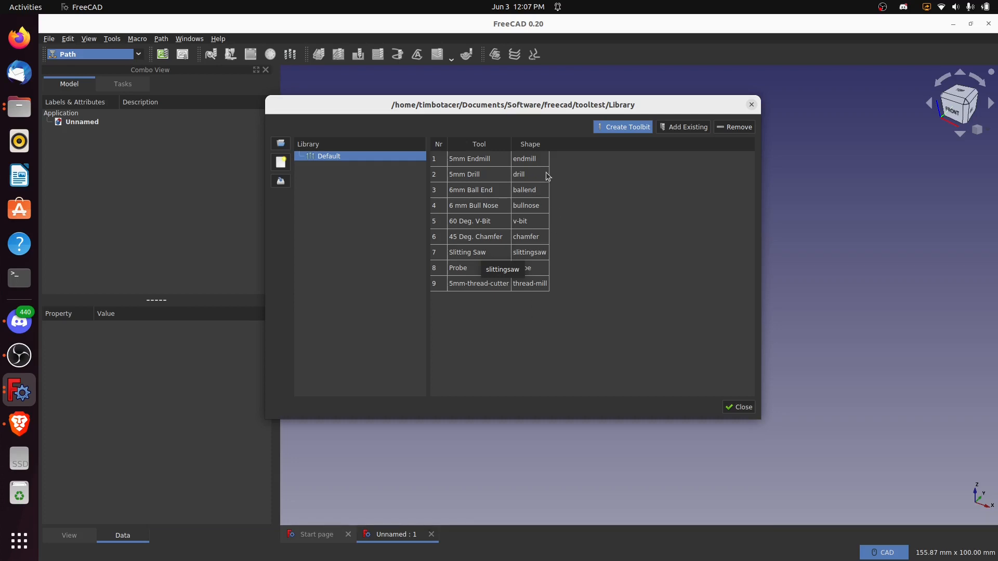
# - Examine each tool in the Default library, from the 5mm Endmill through the 5mm-thread-cutter, and close the library editor
pyautogui.click(535, 160)
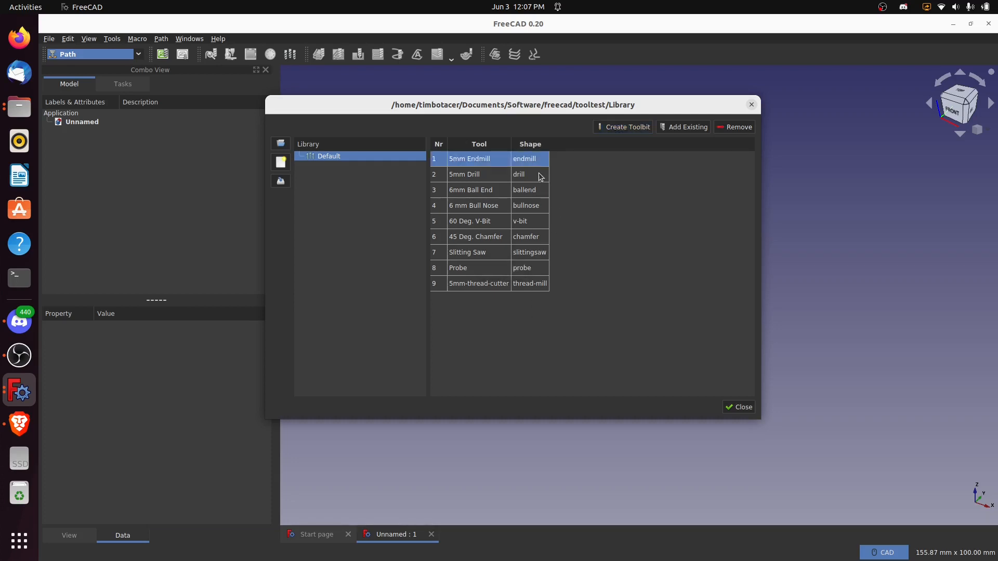
pyautogui.click(541, 176)
pyautogui.click(544, 191)
pyautogui.click(545, 205)
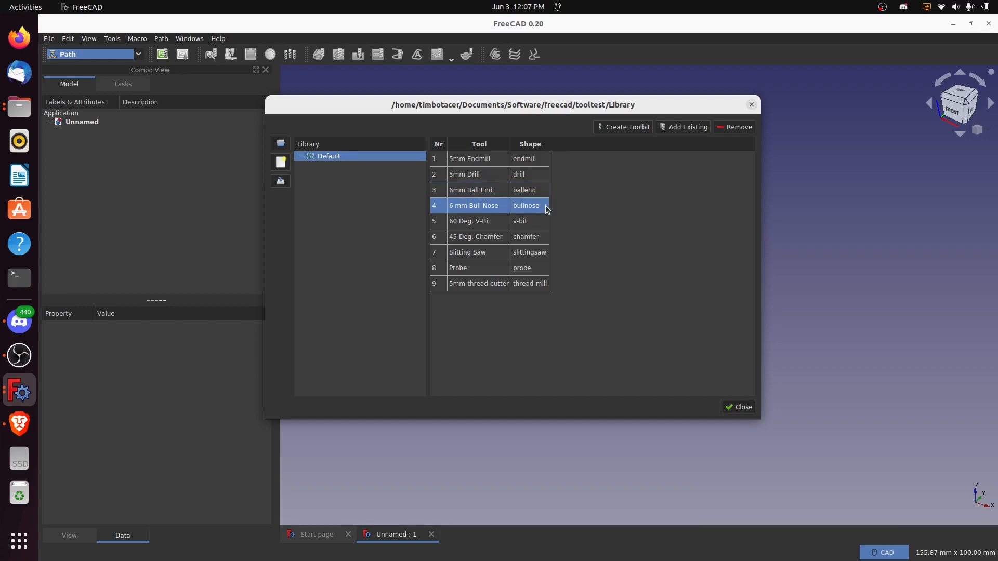
pyautogui.click(543, 221)
pyautogui.click(544, 239)
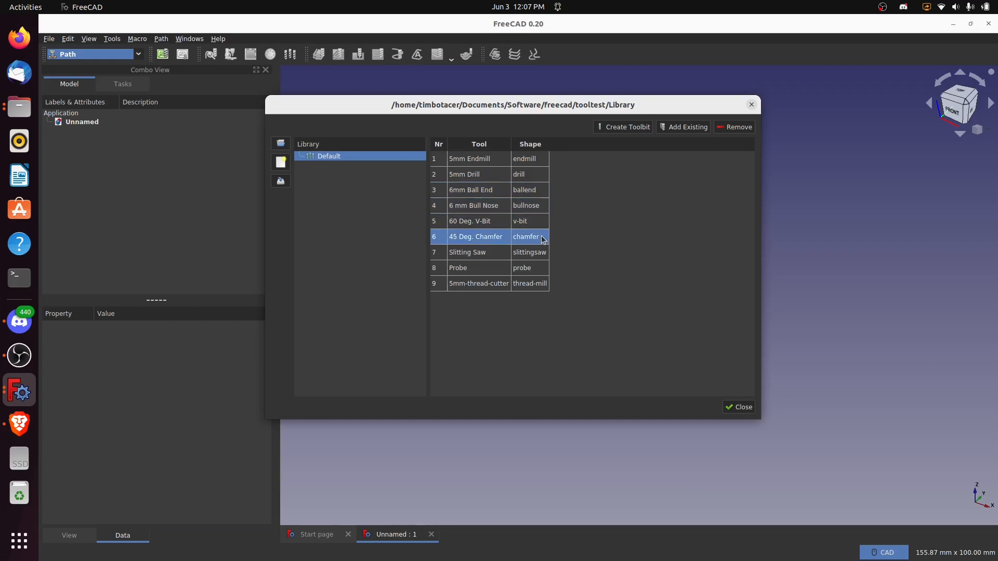
pyautogui.click(544, 254)
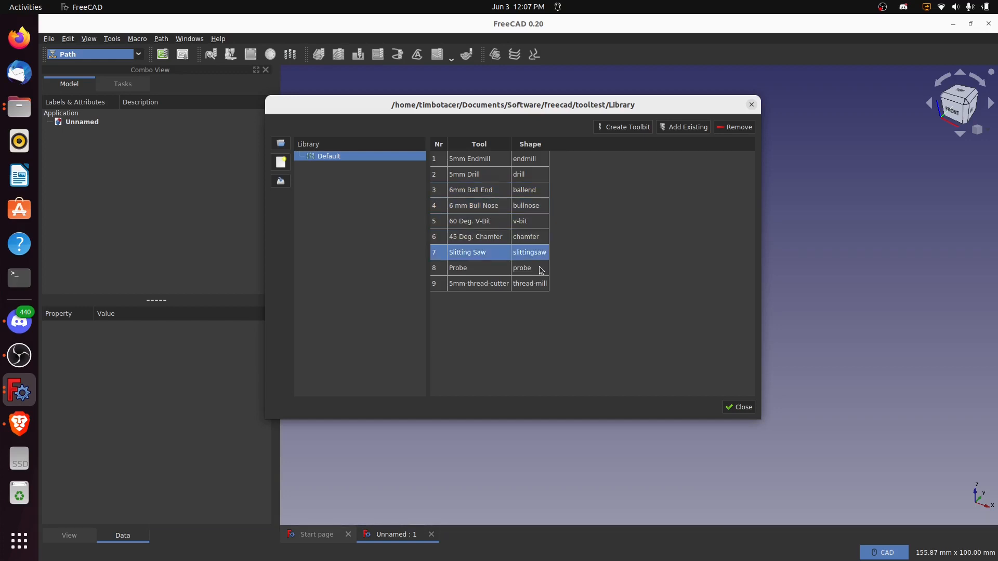
pyautogui.click(541, 271)
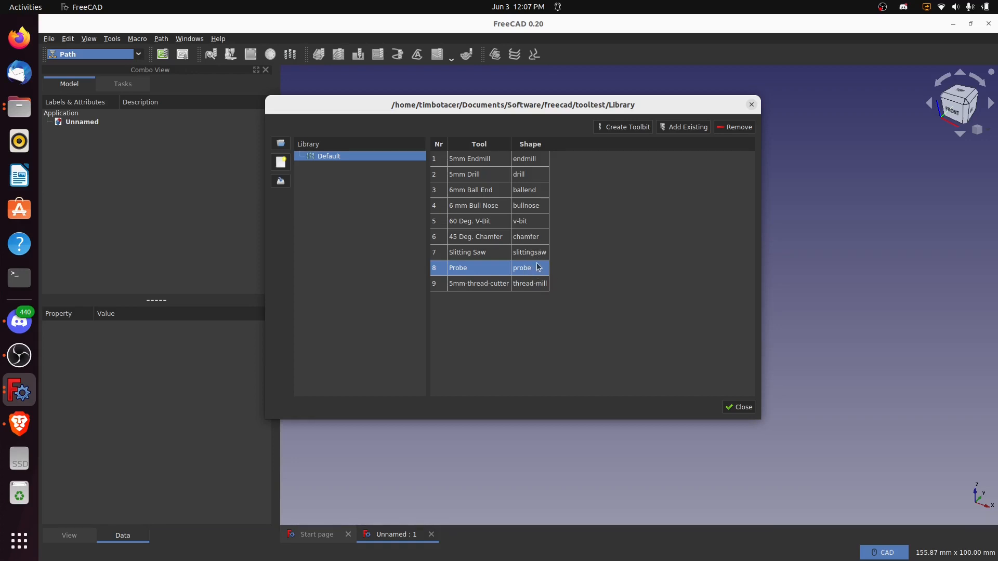
pyautogui.click(538, 286)
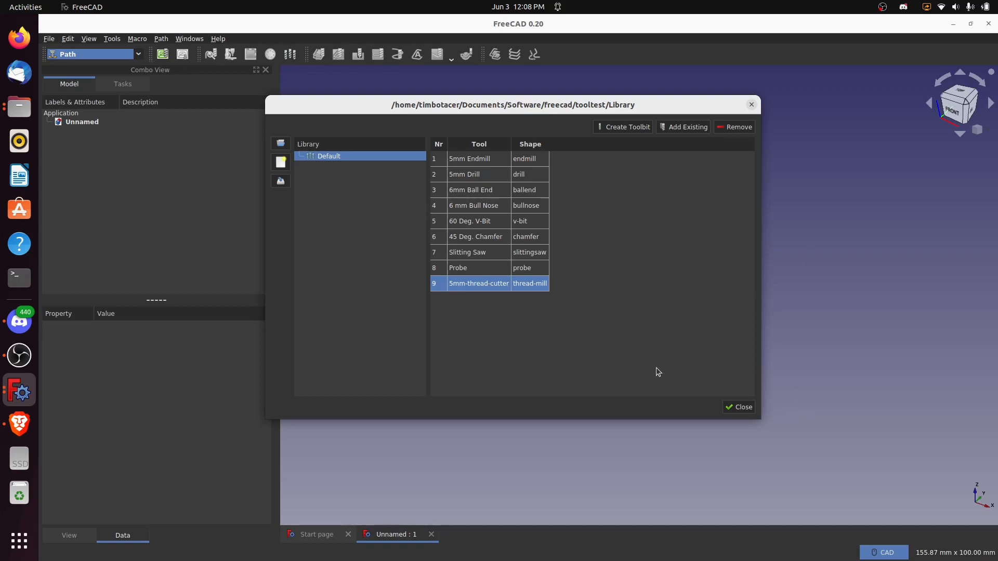
pyautogui.click(741, 409)
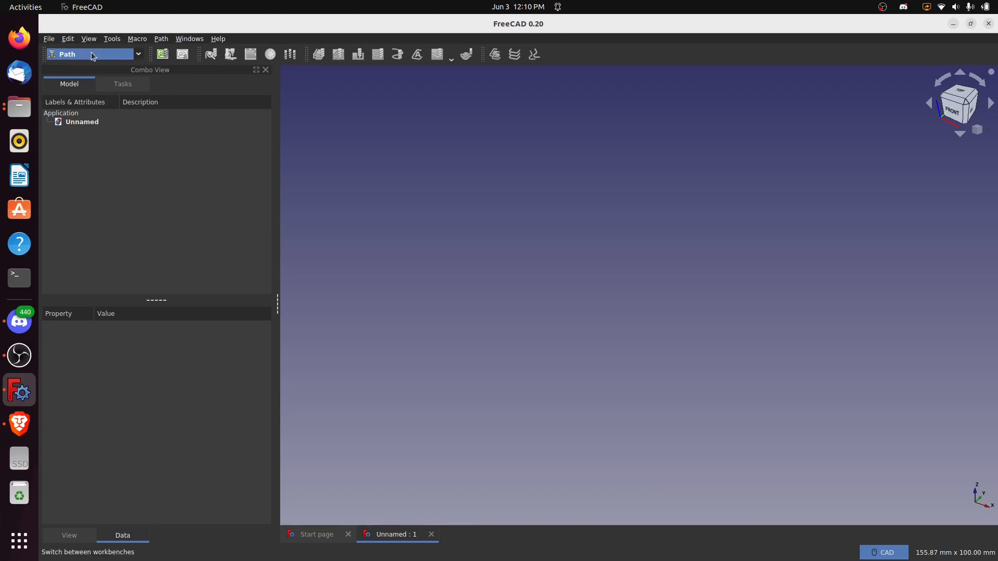
# - Look over the list of available workbenches and open the settings for customizing which workbenches are enabled
pyautogui.click(139, 56)
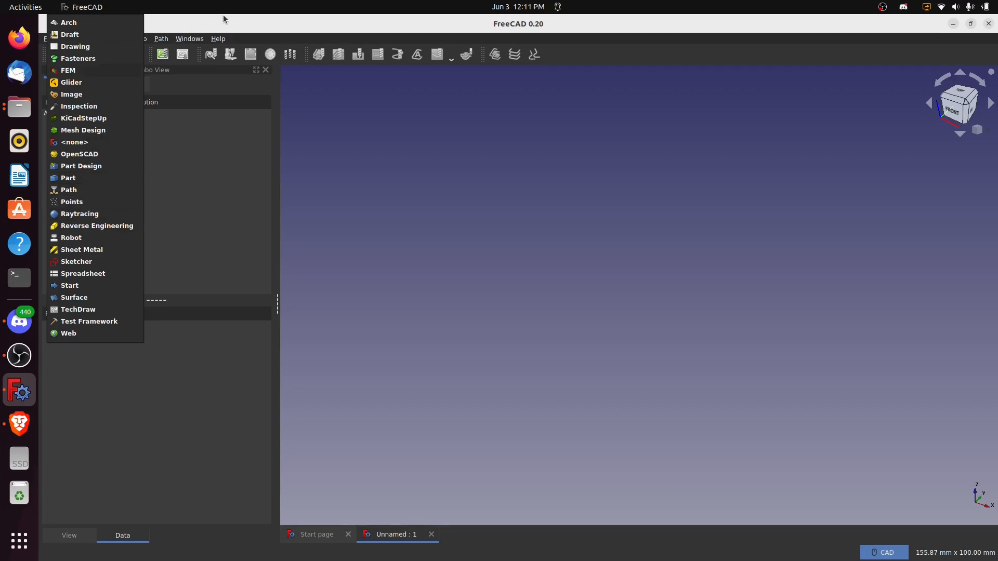
pyautogui.click(191, 192)
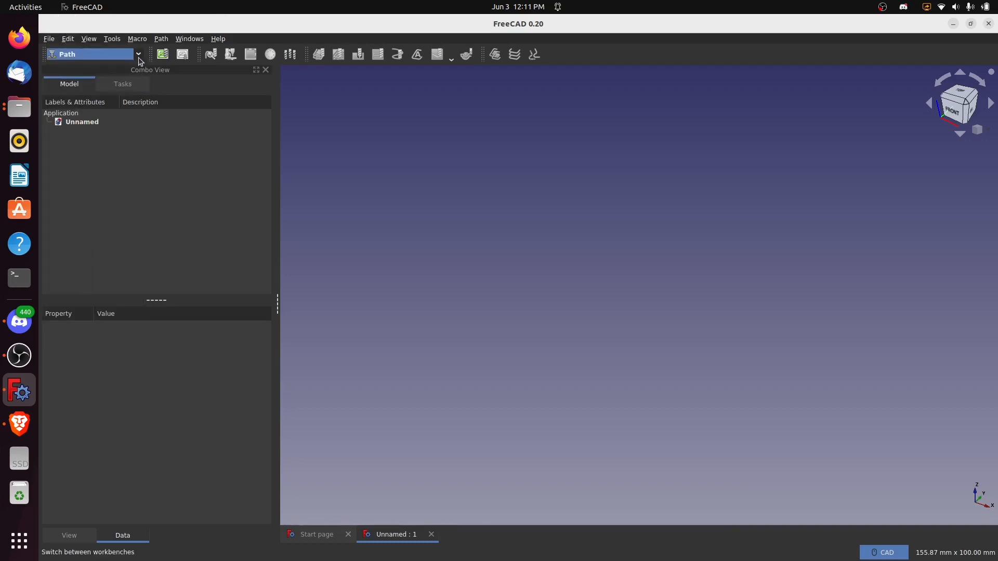
pyautogui.click(113, 40)
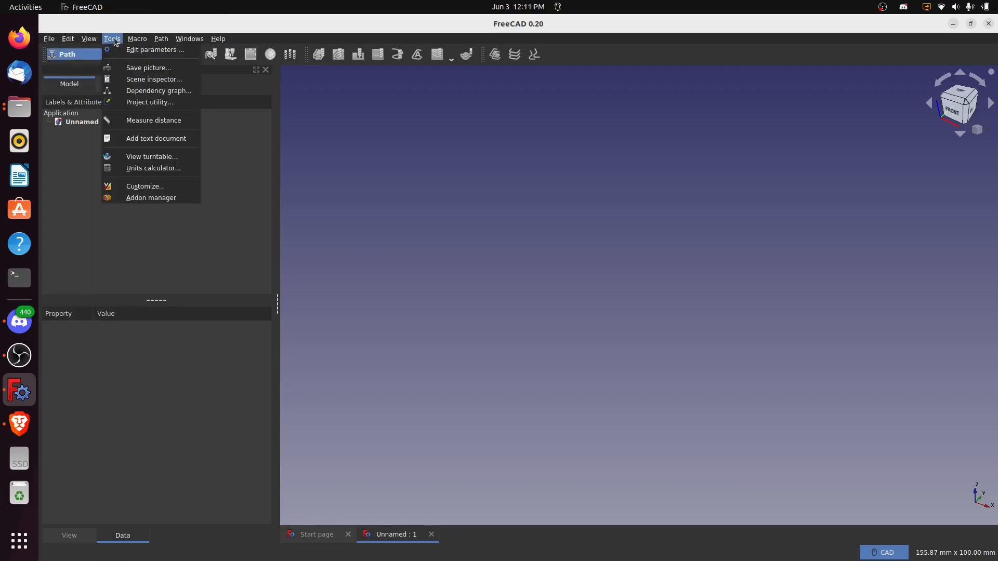
pyautogui.click(147, 188)
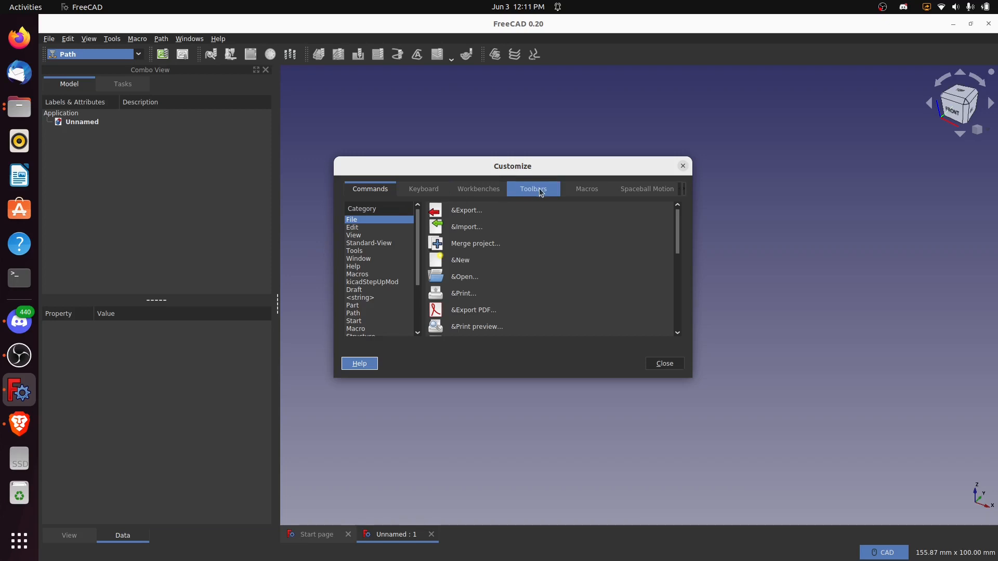
pyautogui.click(480, 190)
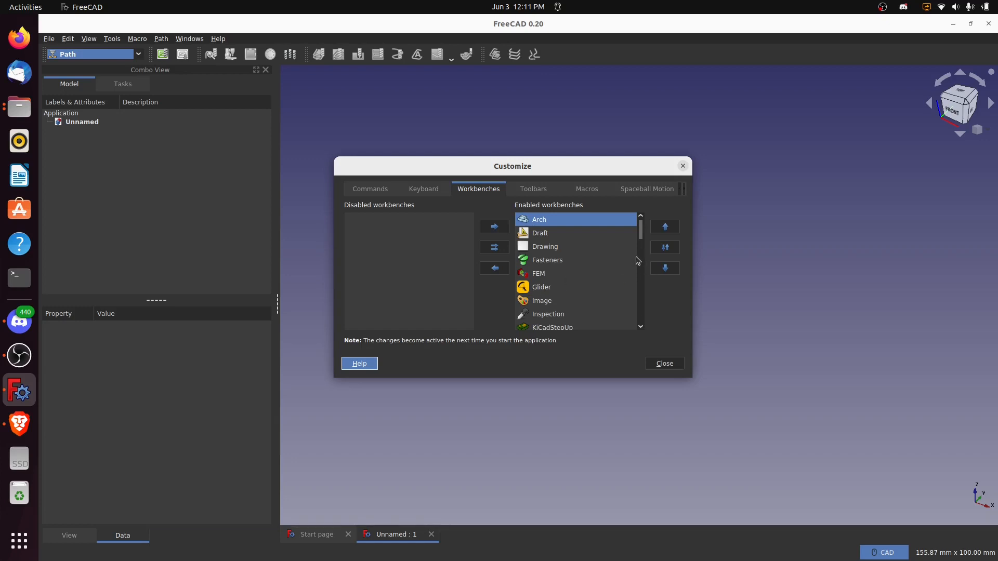
# - Disable the Arch, Drawing, Fasteners, FEM and Glider workbenches, keeping Draft enabled
pyautogui.click(530, 221)
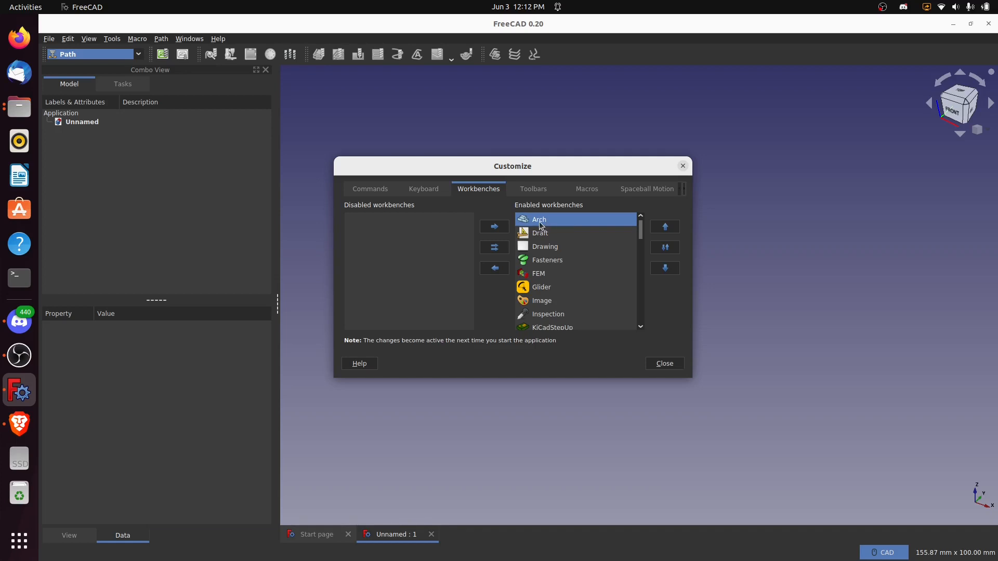
pyautogui.click(498, 274)
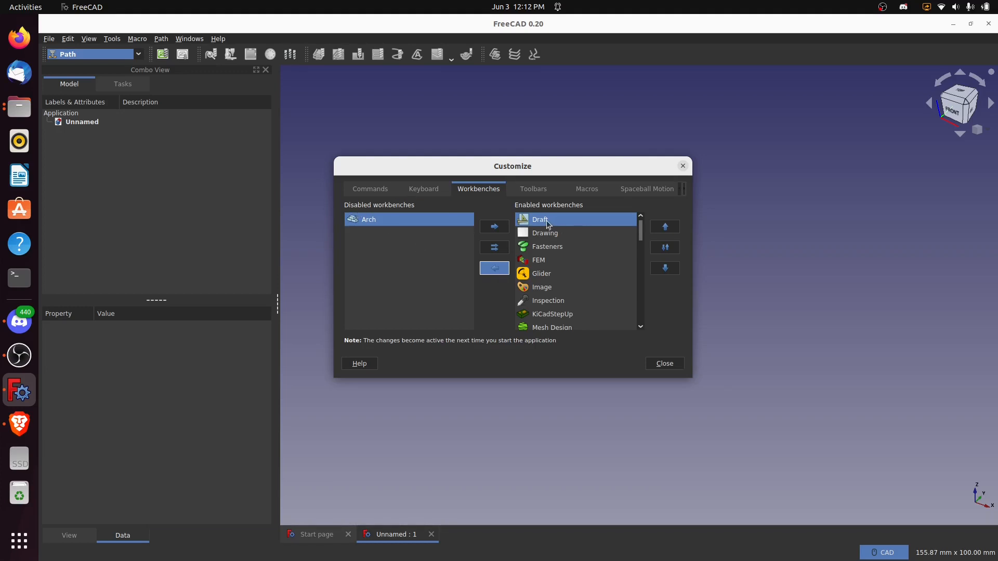
pyautogui.click(559, 232)
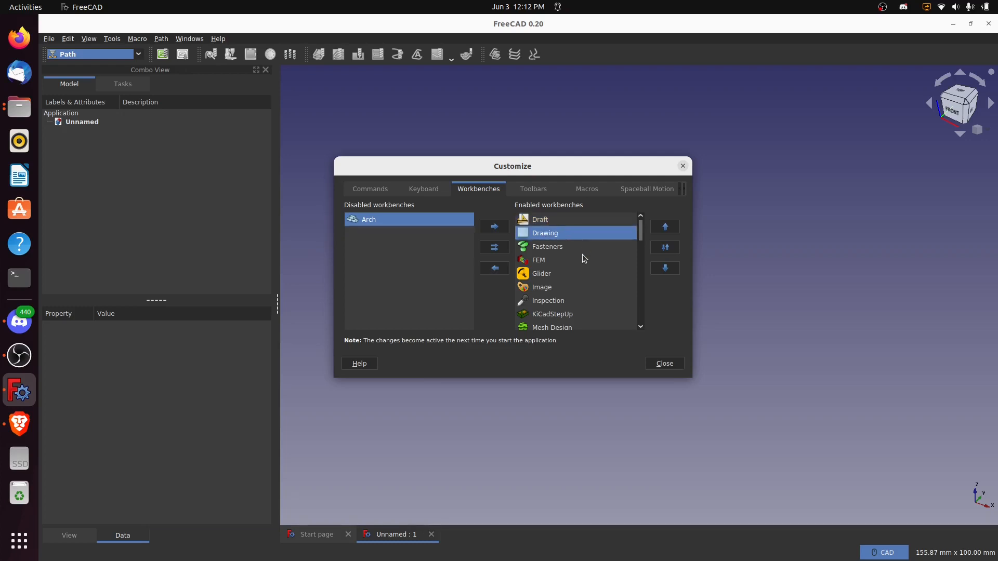
pyautogui.click(498, 274)
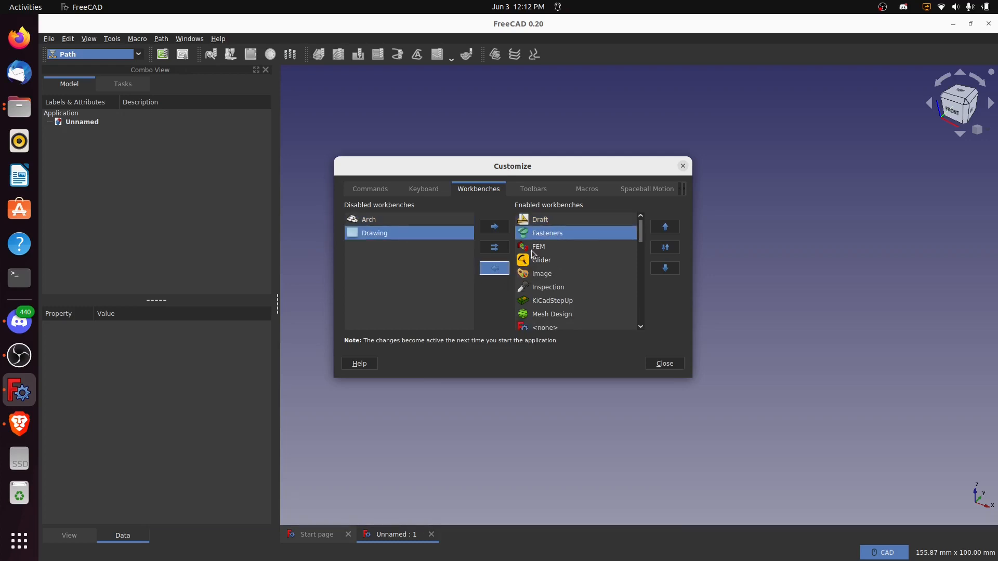
pyautogui.click(499, 269)
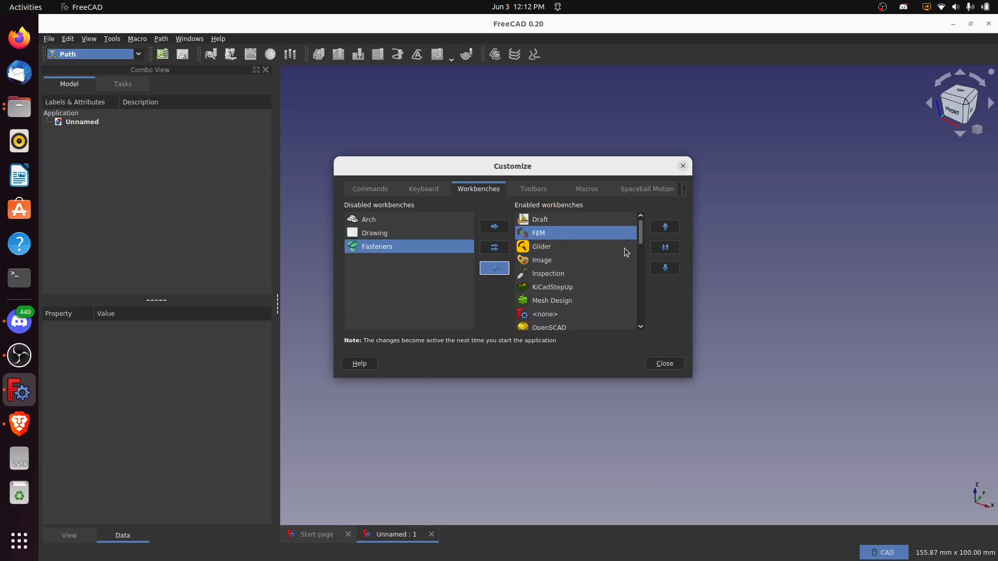
pyautogui.click(500, 270)
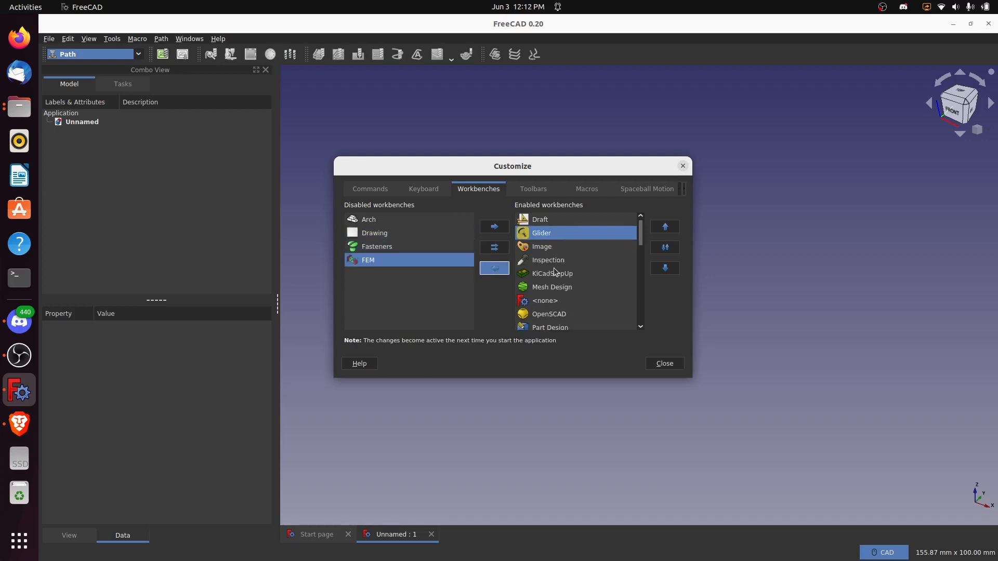
pyautogui.click(502, 274)
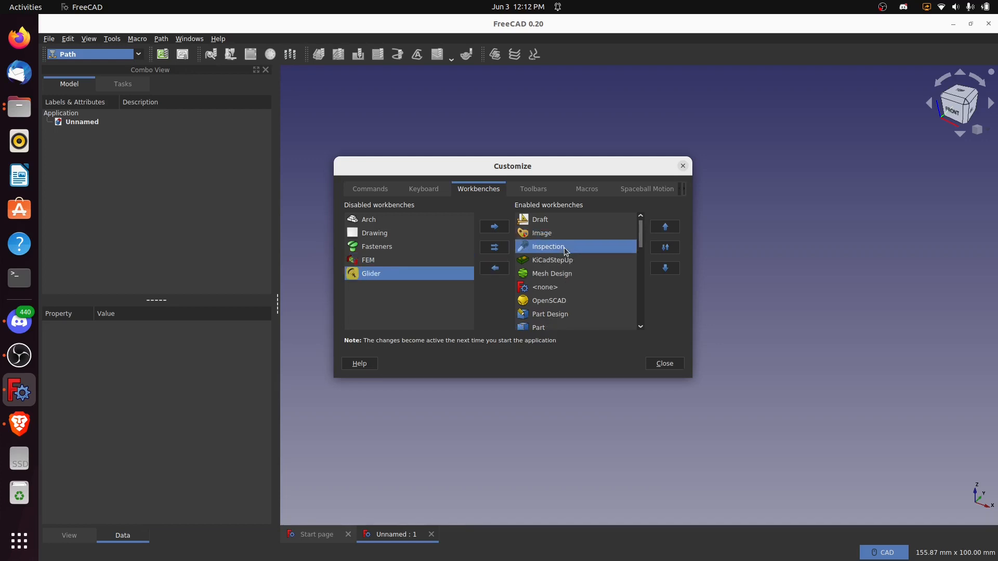
# - Disable the Inspection, KiCadStepUp and OpenSCAD workbenches, keeping Image and Mesh Design enabled
pyautogui.click(565, 248)
pyautogui.click(497, 271)
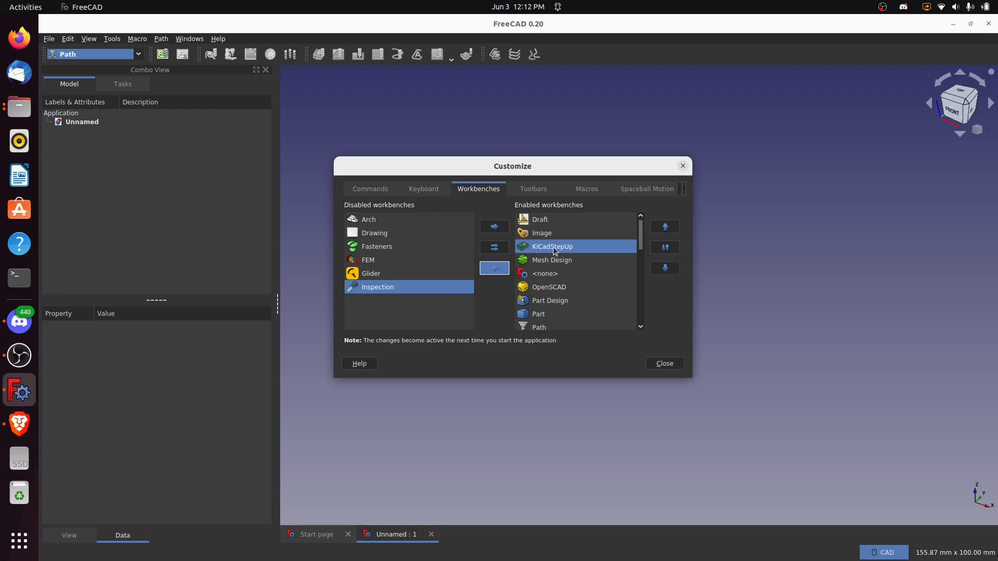
pyautogui.click(494, 268)
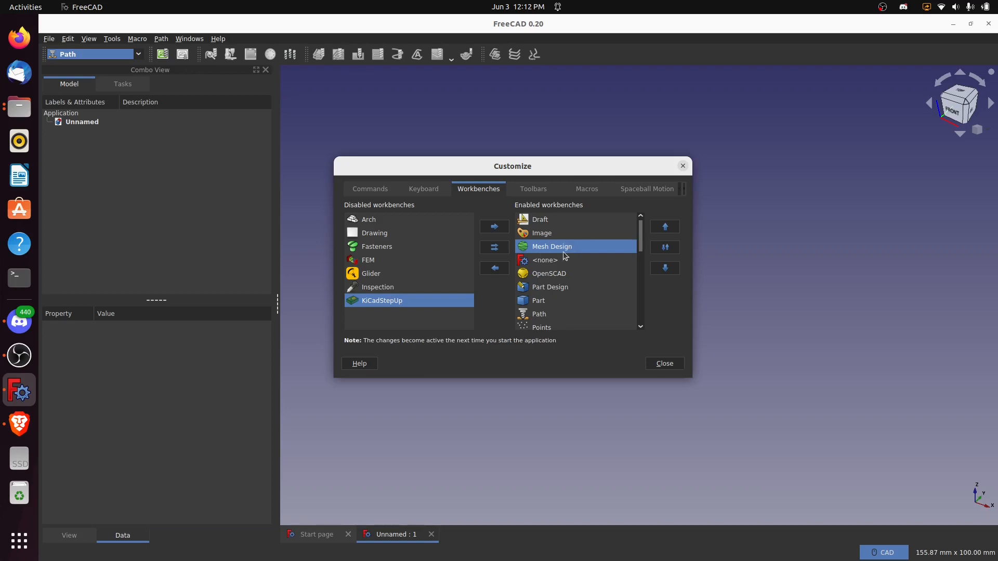
pyautogui.click(546, 275)
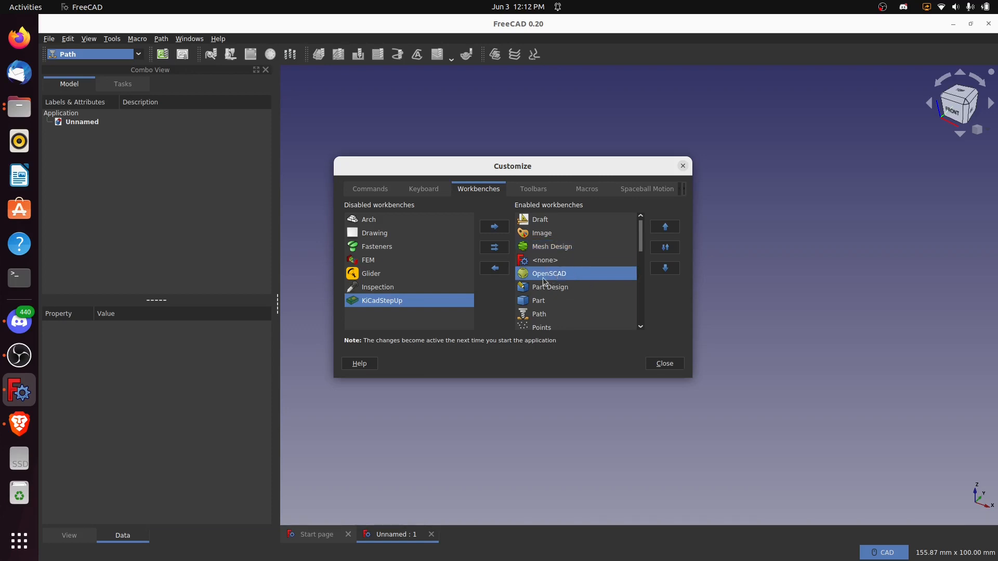
pyautogui.click(502, 272)
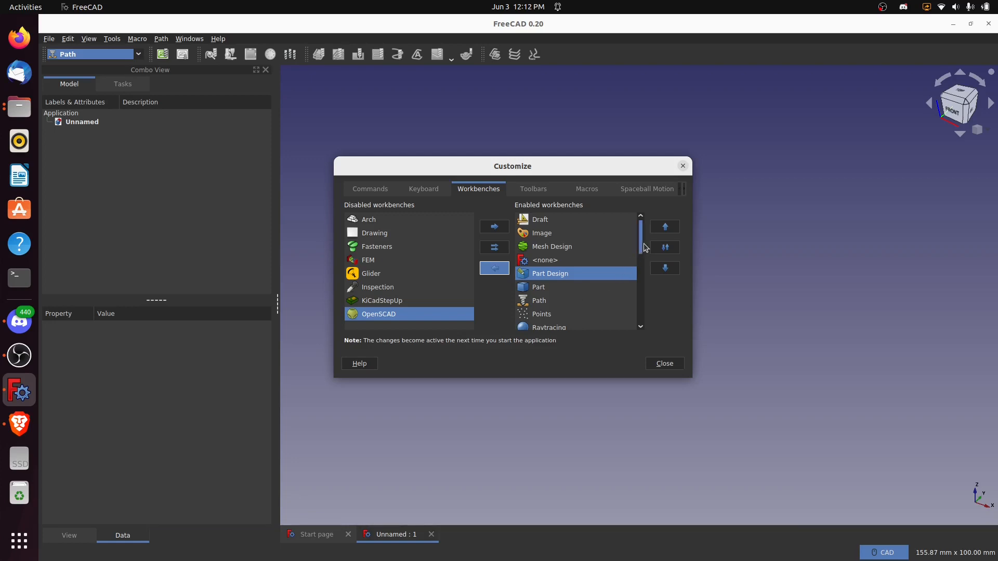
# - Disable the Points, Raytracing, Reverse Engineering, Robot and Sheet Metal workbenches
pyautogui.moveTo(646, 249); pyautogui.dragTo(646, 268)
pyautogui.click(546, 274)
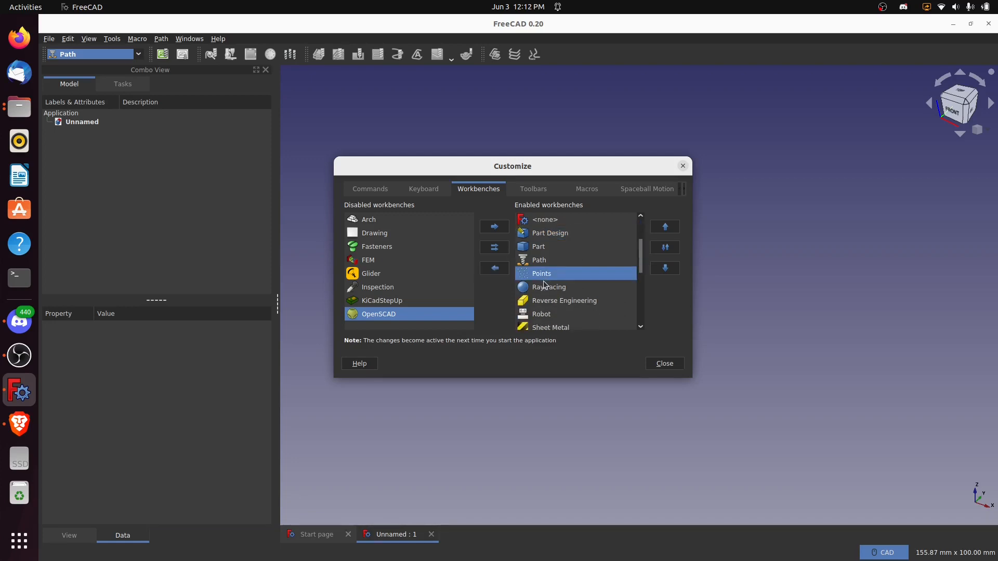
pyautogui.click(506, 272)
pyautogui.click(501, 273)
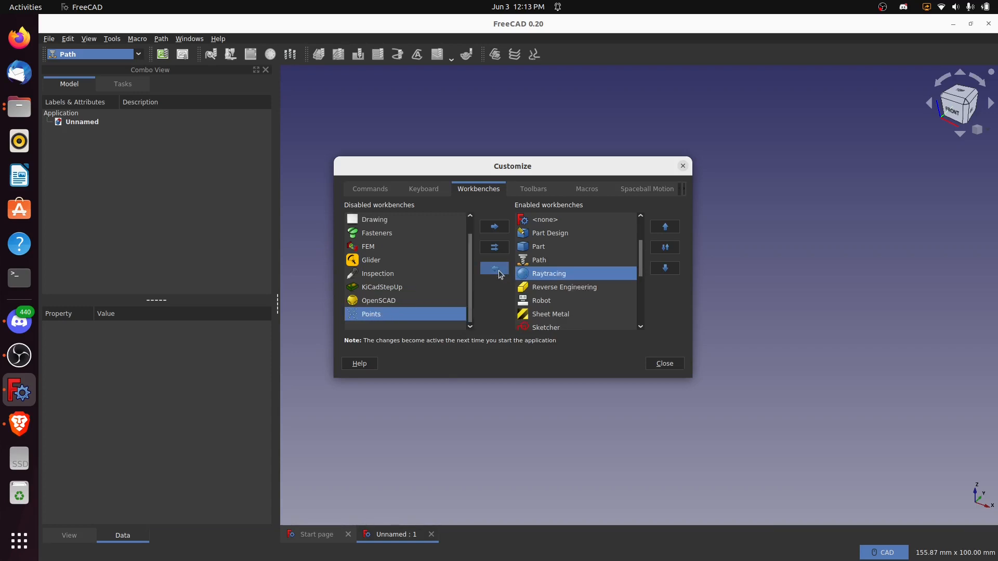
pyautogui.click(500, 272)
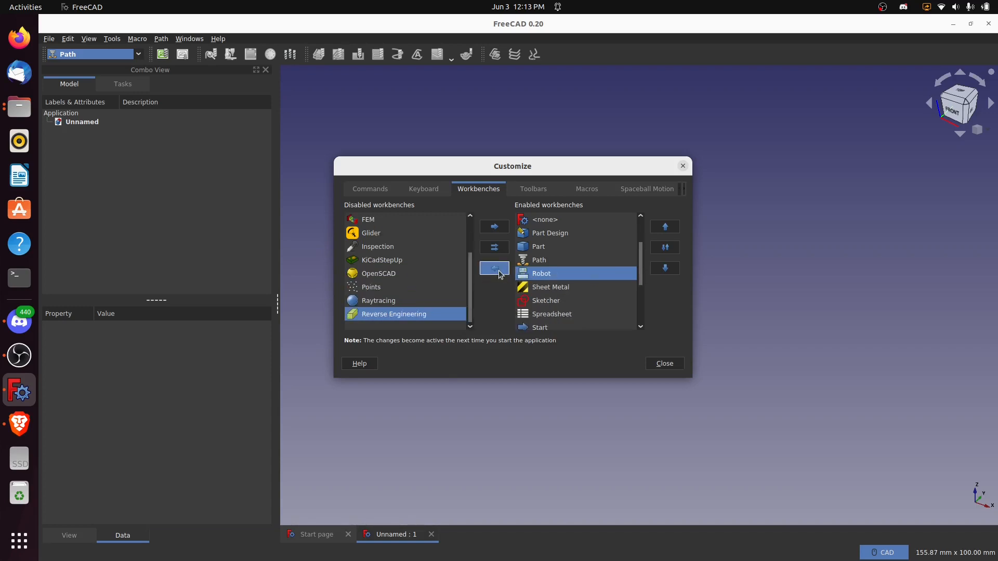
pyautogui.click(500, 273)
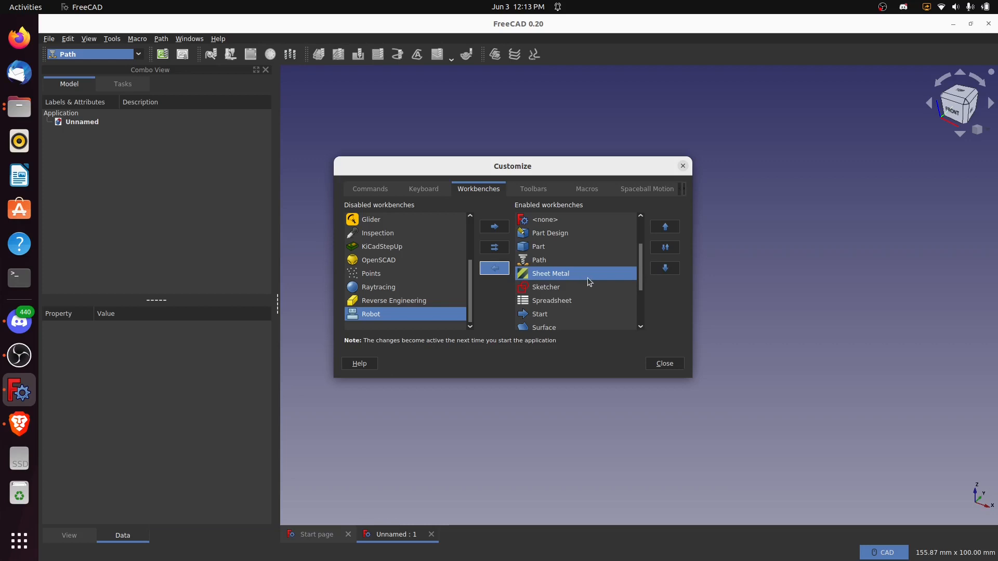
pyautogui.click(500, 272)
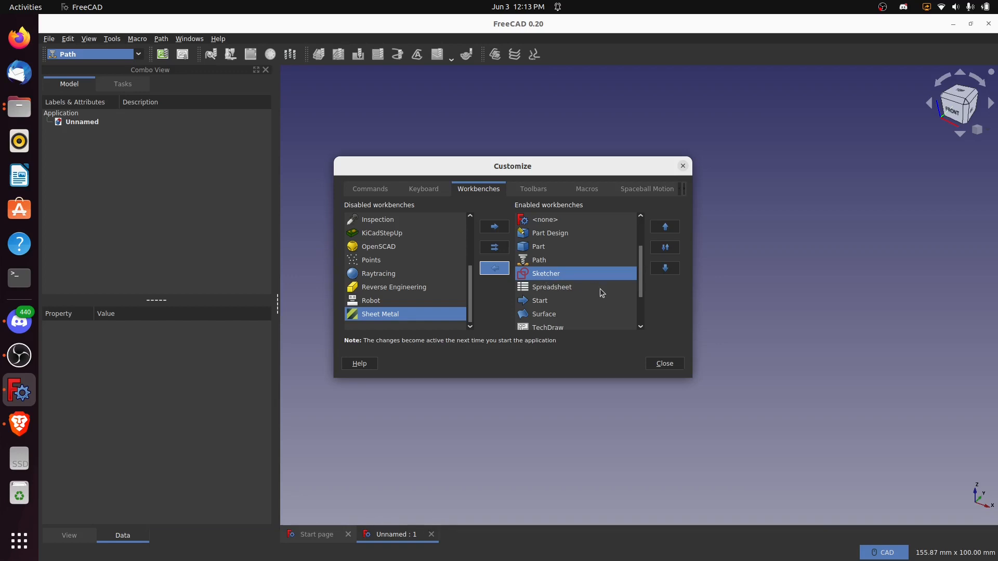
# - Disable the Surface, TechDraw, Test Framework and Web workbenches and close the customization dialog
pyautogui.click(572, 289)
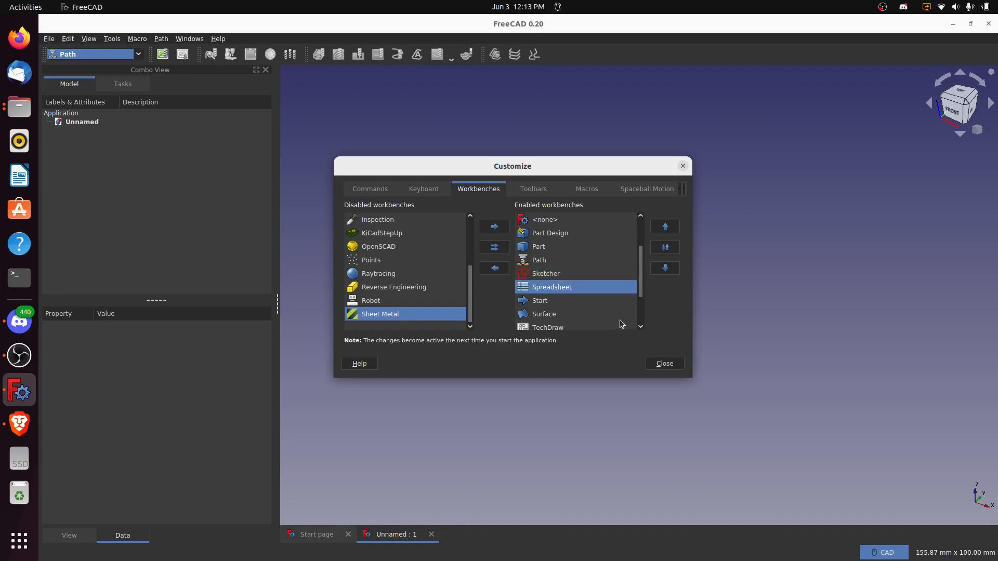
pyautogui.click(558, 306)
pyautogui.click(550, 318)
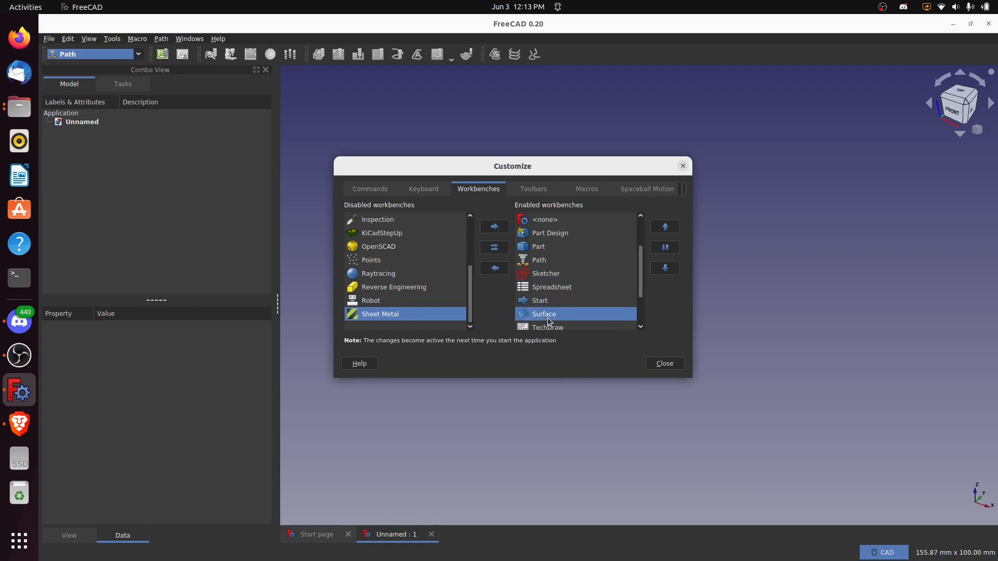
pyautogui.click(493, 269)
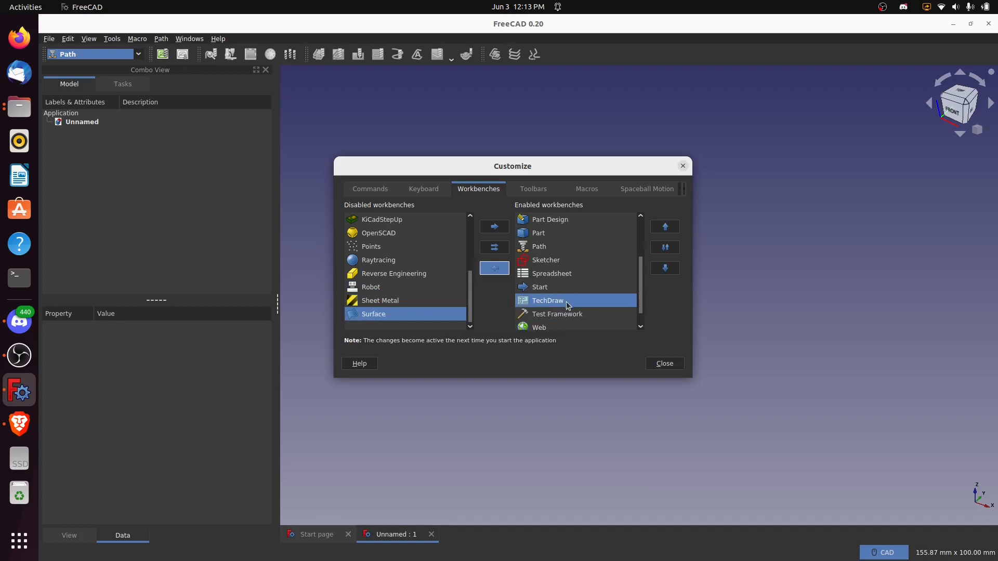
pyautogui.click(495, 269)
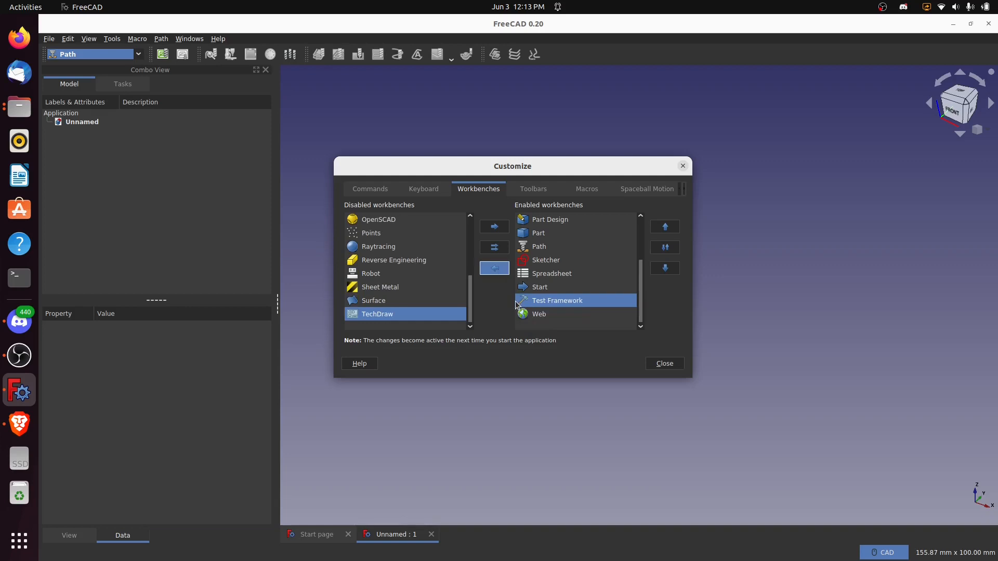
pyautogui.click(496, 271)
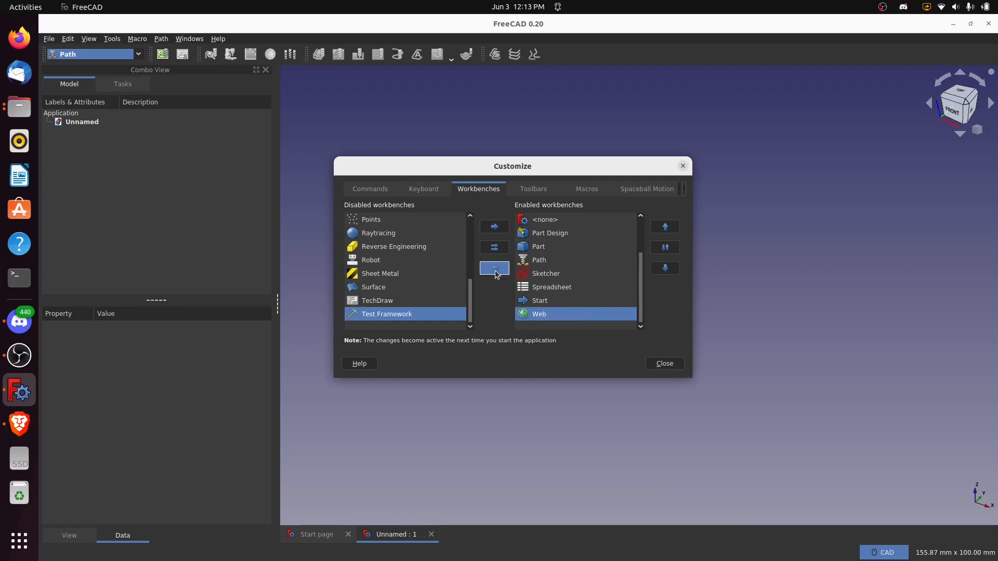
pyautogui.click(500, 270)
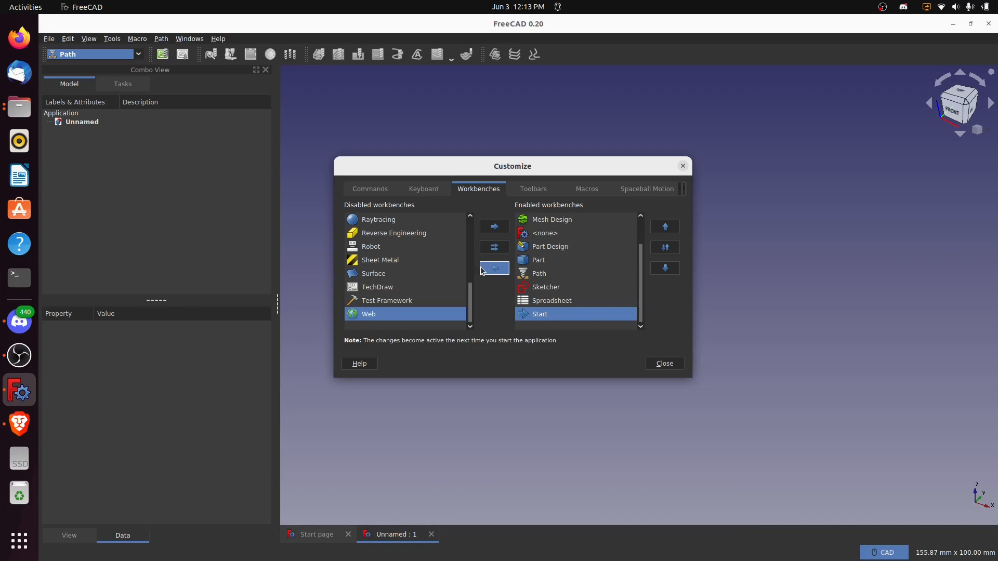
pyautogui.click(671, 368)
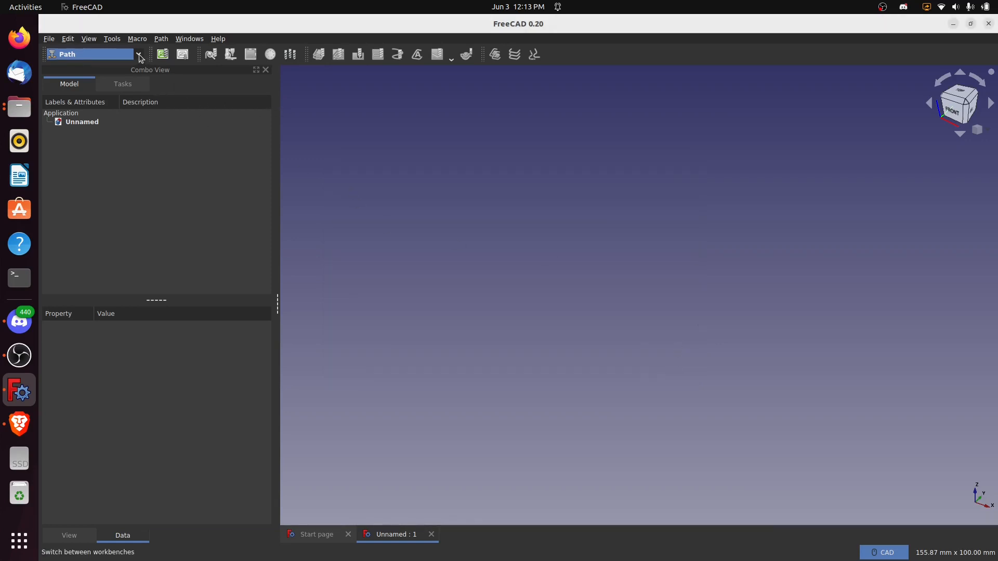
# - Restart FreeCAD to apply the workbench changes, checking the list of available workbenches before and after
pyautogui.click(138, 54)
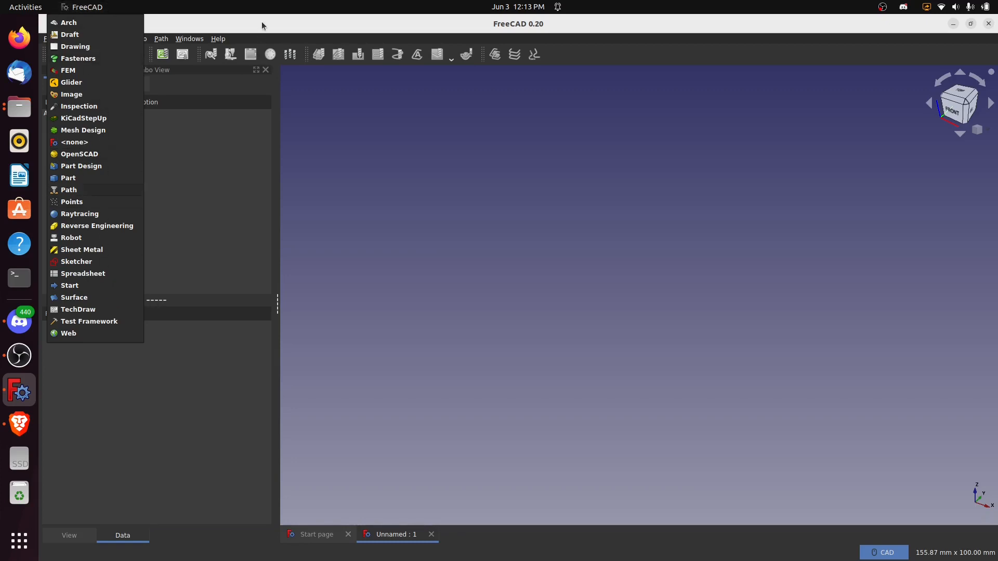
pyautogui.click(190, 165)
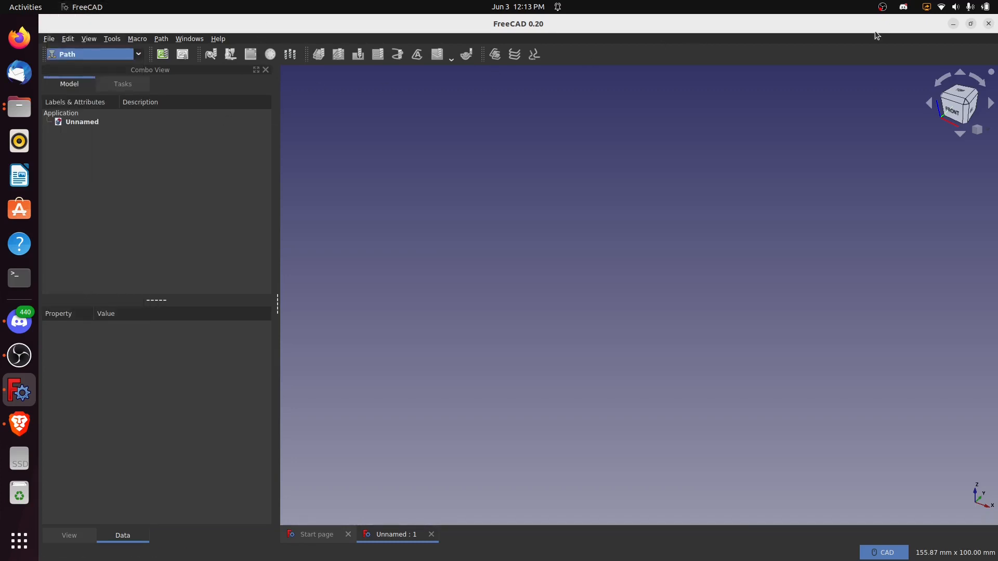
pyautogui.click(989, 23)
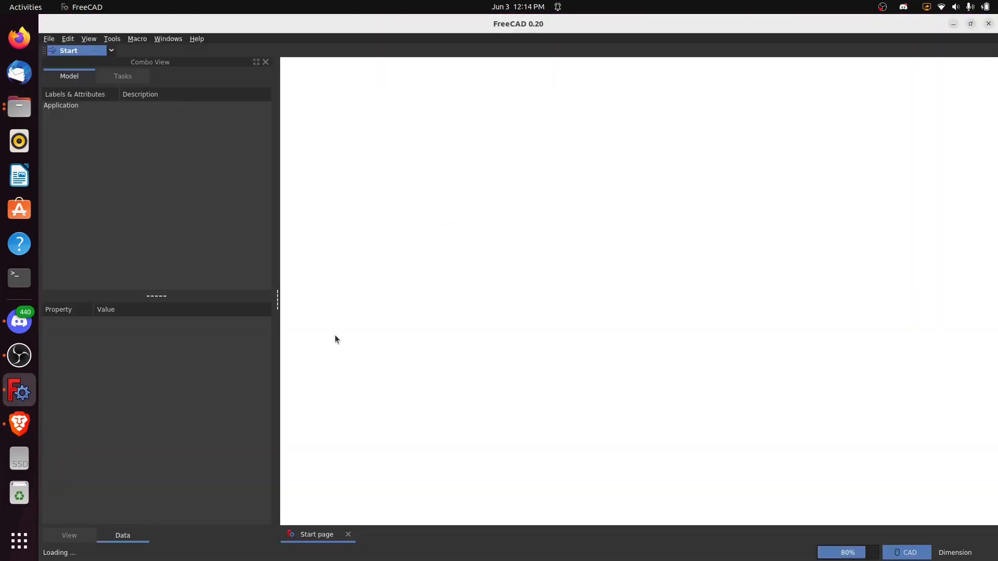
pyautogui.click(111, 51)
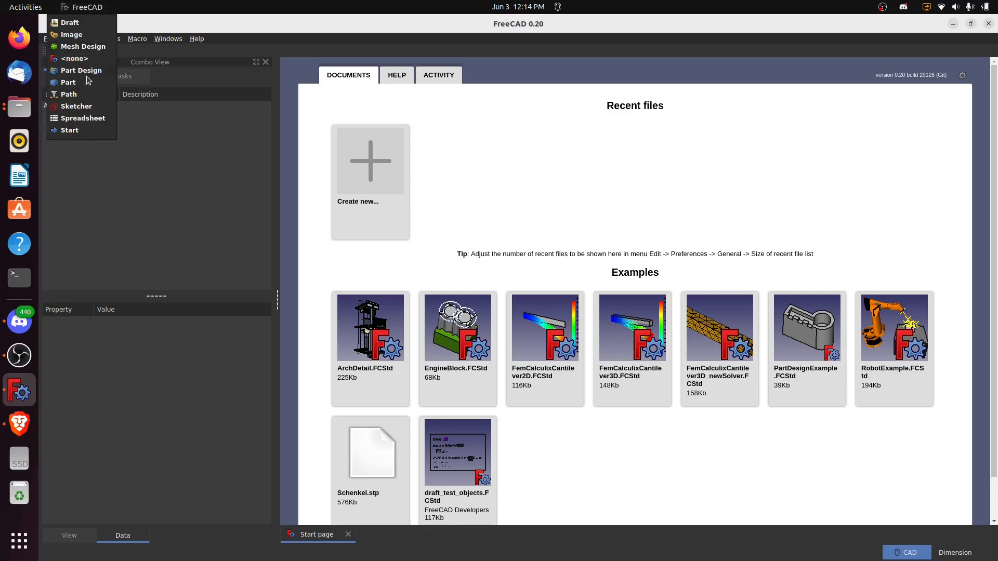
pyautogui.click(208, 145)
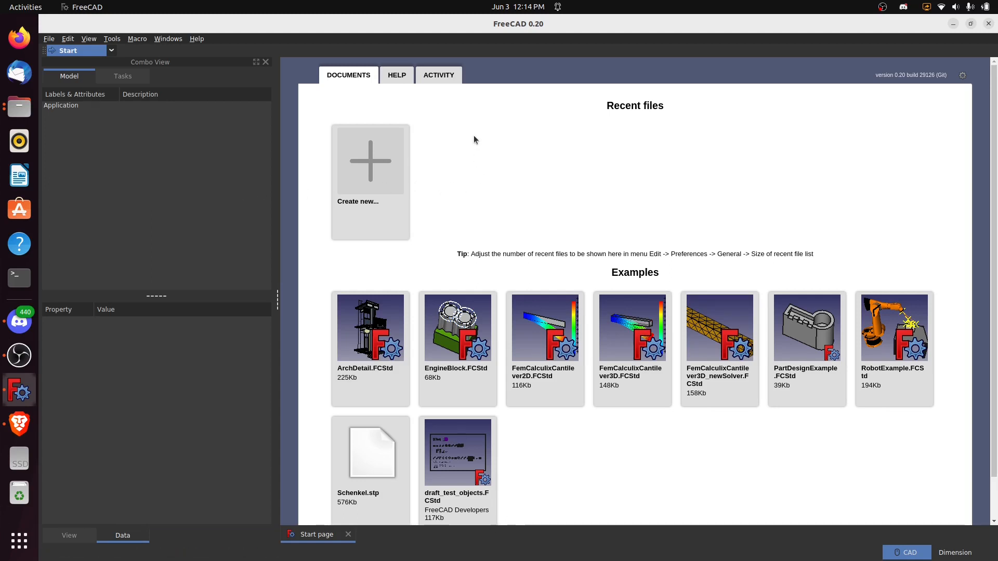
# - In a new document, switch to the Part Design workbench and move the Part Design Modeling toolbar onto a second row
pyautogui.hotkey('ctrl', 'n')
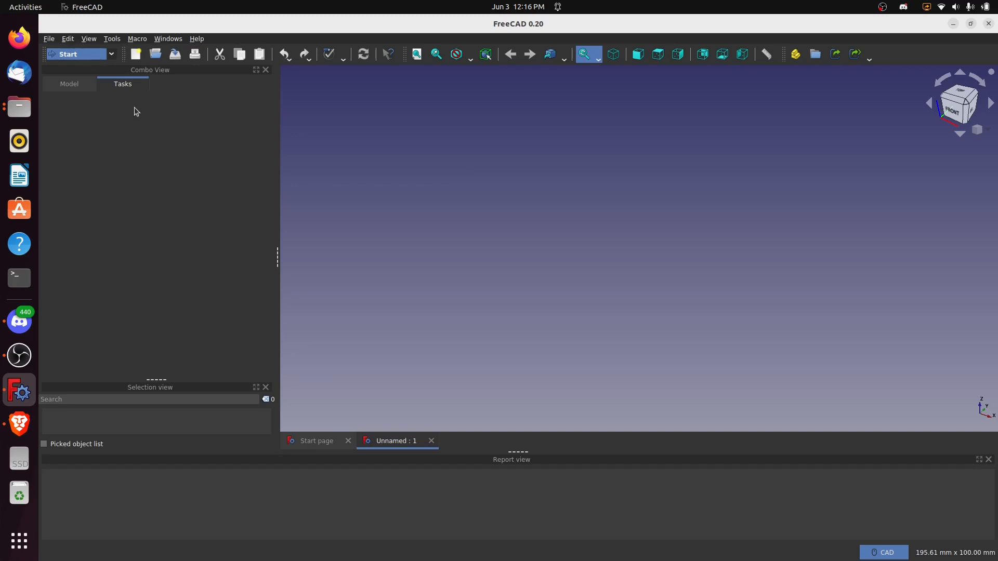
pyautogui.click(114, 55)
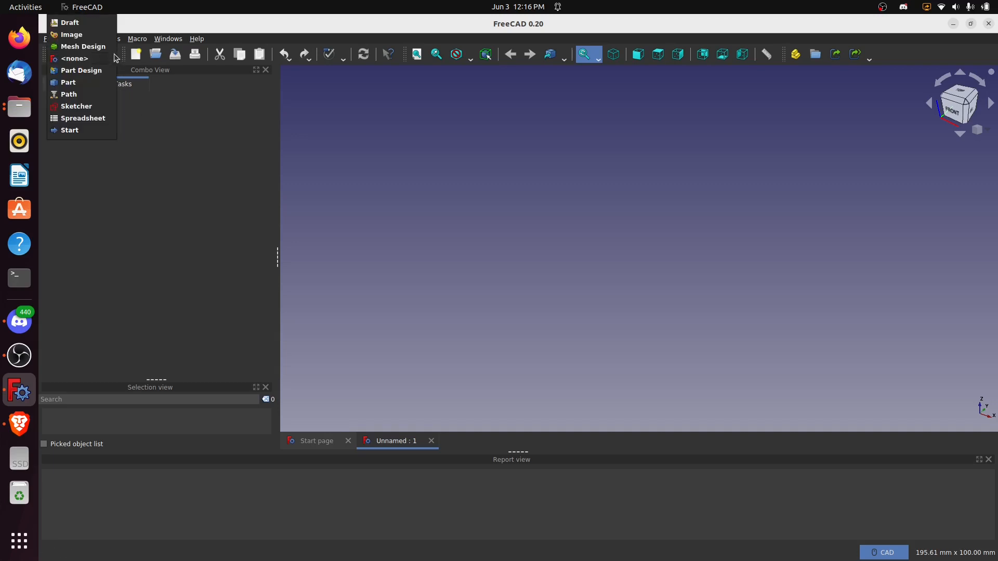
pyautogui.click(86, 73)
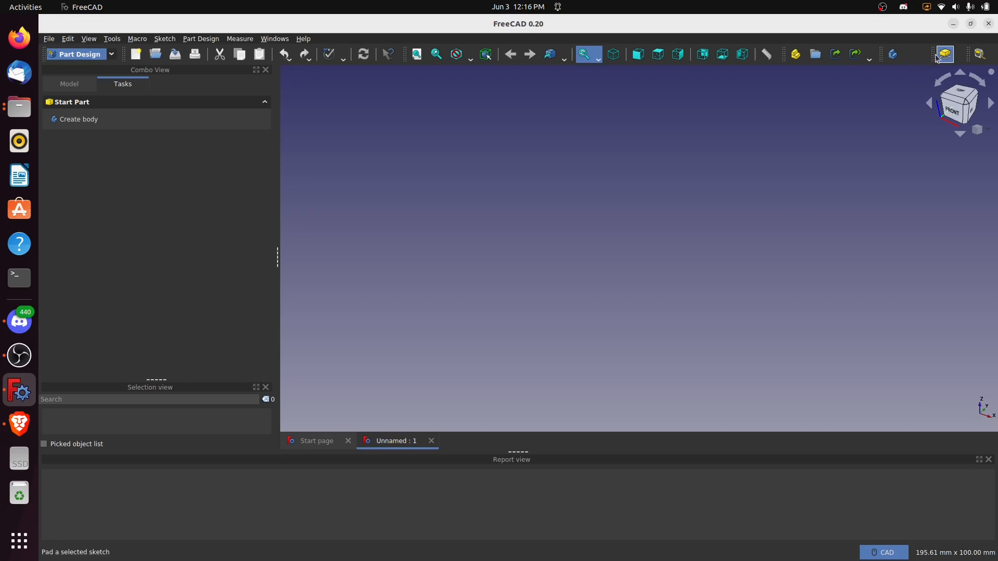
pyautogui.moveTo(931, 54); pyautogui.dragTo(905, 83)
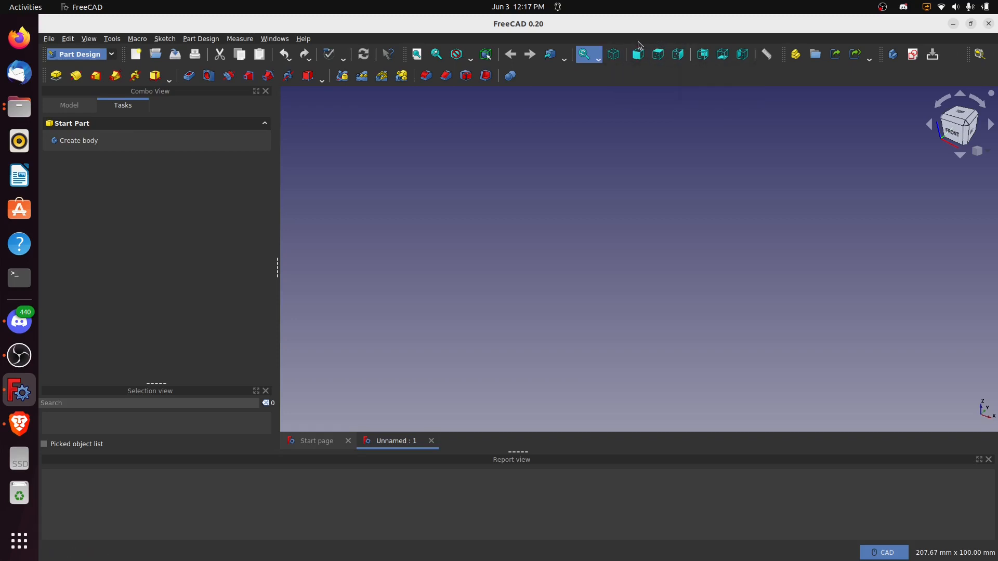
# - Hide the Report view and Selection view panels
pyautogui.rightClick(625, 76)
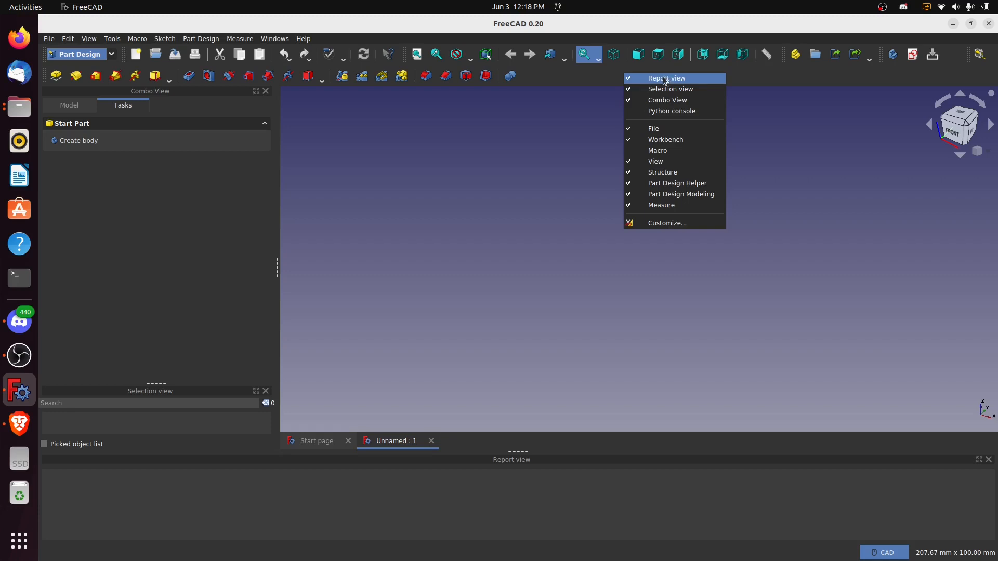
pyautogui.click(629, 81)
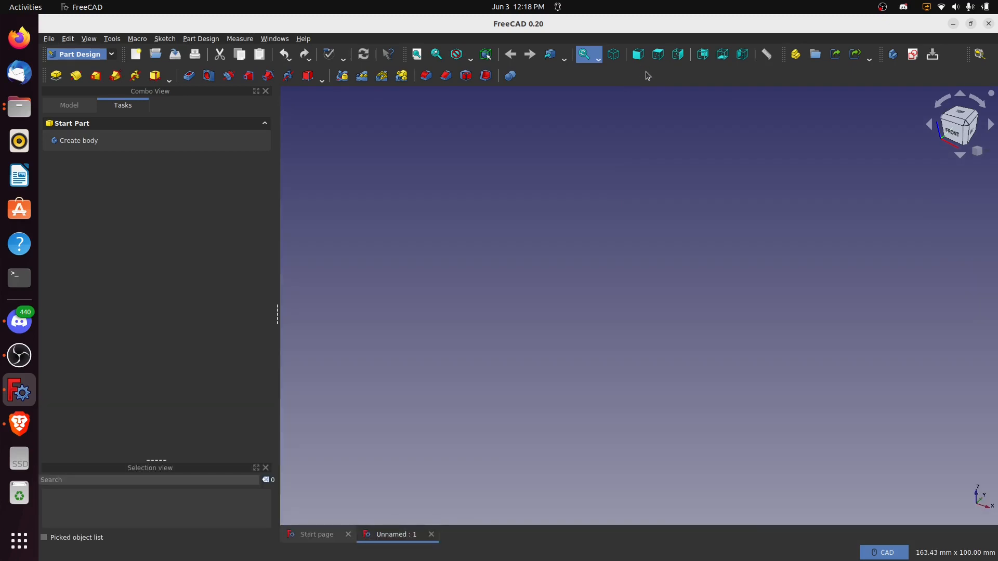
pyautogui.rightClick(646, 72)
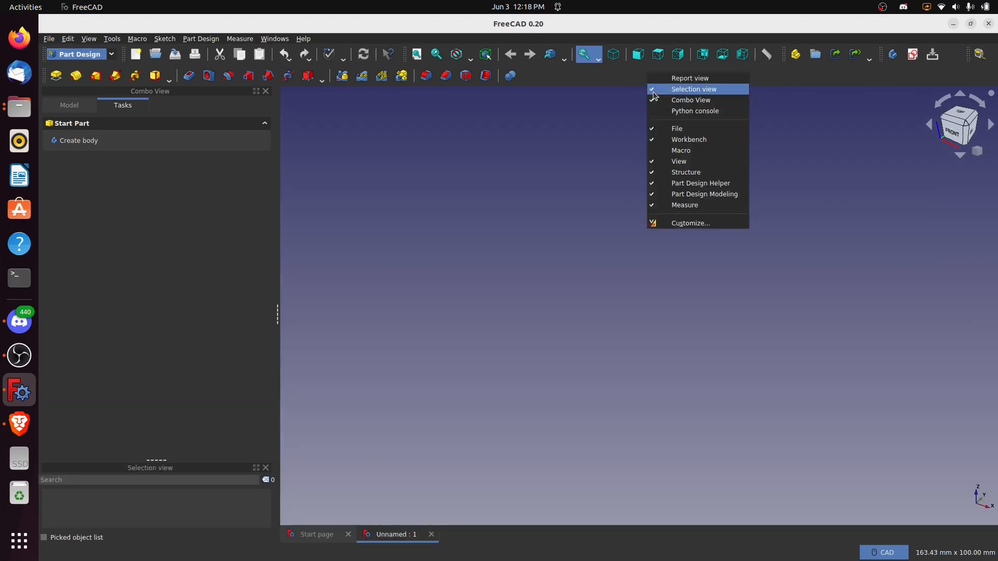
pyautogui.click(651, 89)
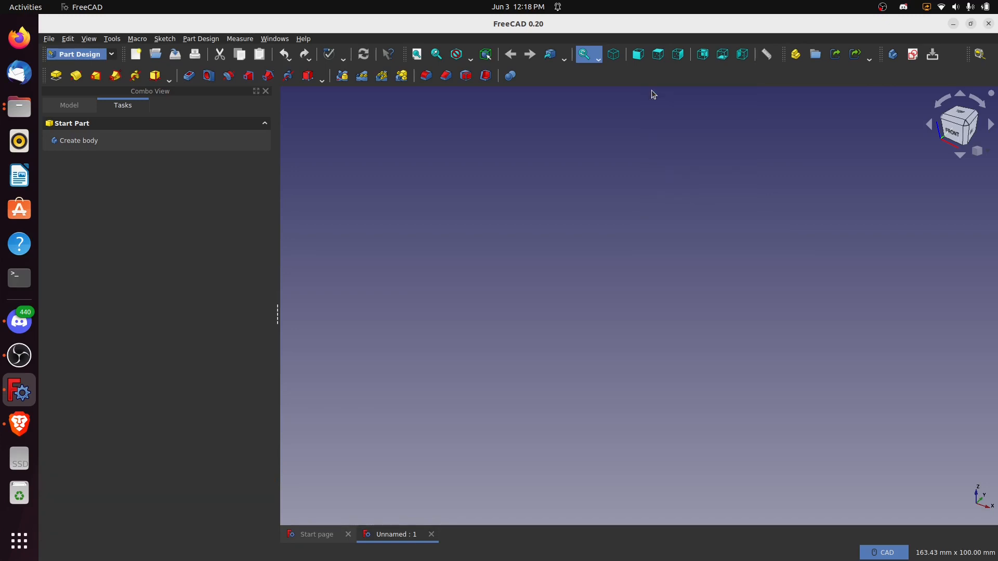
# - Hide the File and View toolbars, checking which file commands remain available in the main menu
pyautogui.rightClick(619, 71)
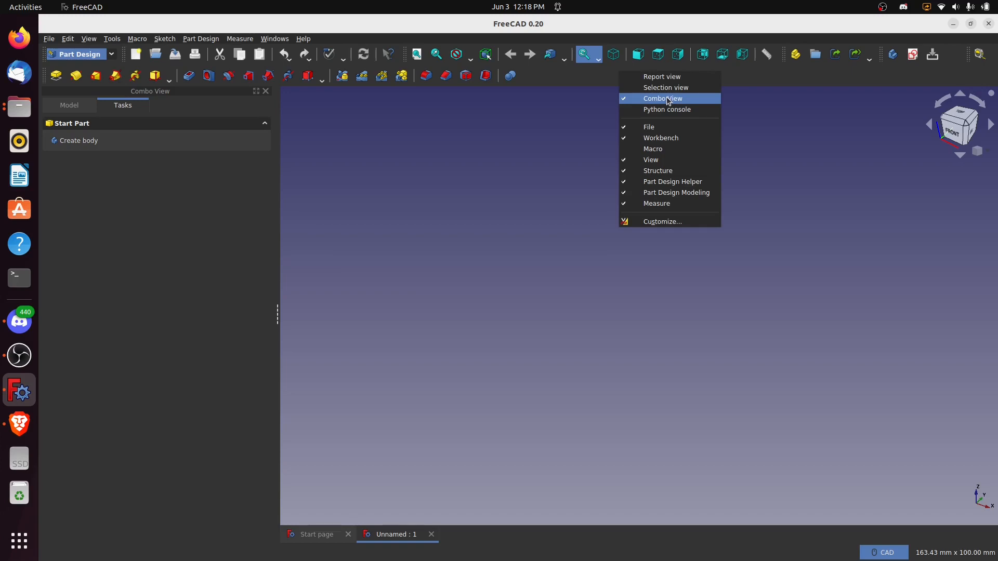
pyautogui.click(631, 129)
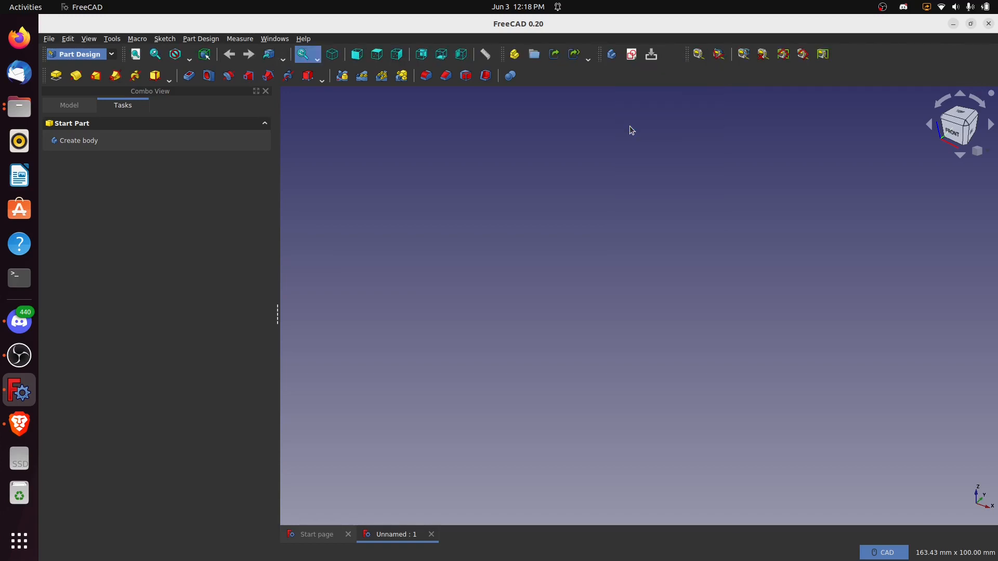
pyautogui.click(48, 39)
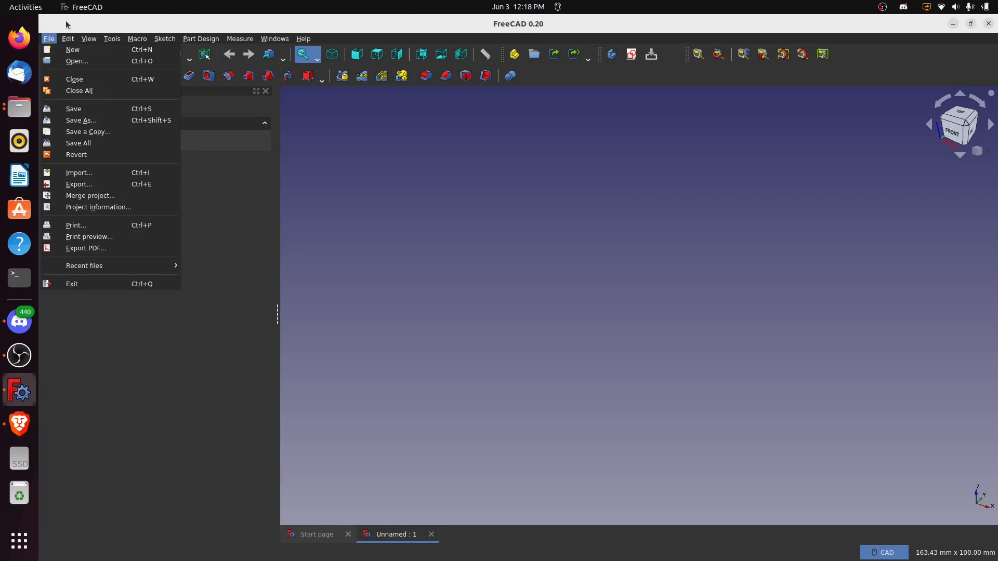
pyautogui.click(545, 76)
pyautogui.rightClick(545, 76)
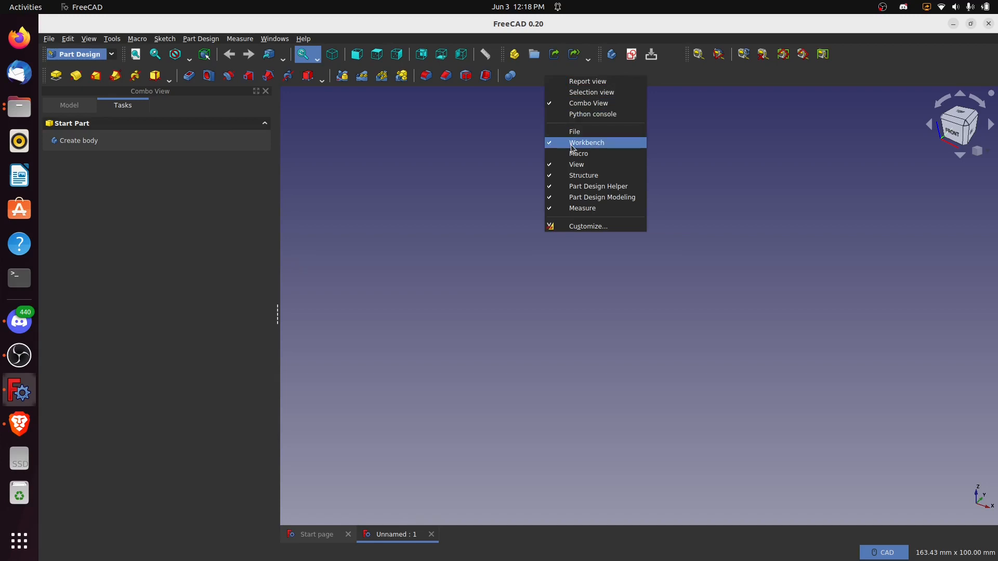
pyautogui.click(549, 166)
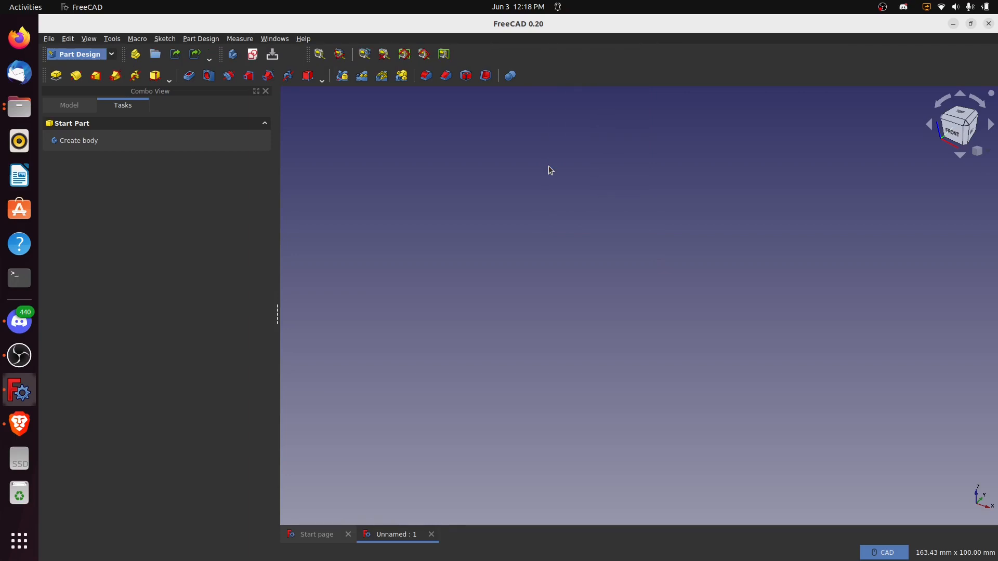
# - Hide the Structure and Measure toolbars and move the Part Design Modeling toolbar up onto the first row
pyautogui.rightClick(581, 74)
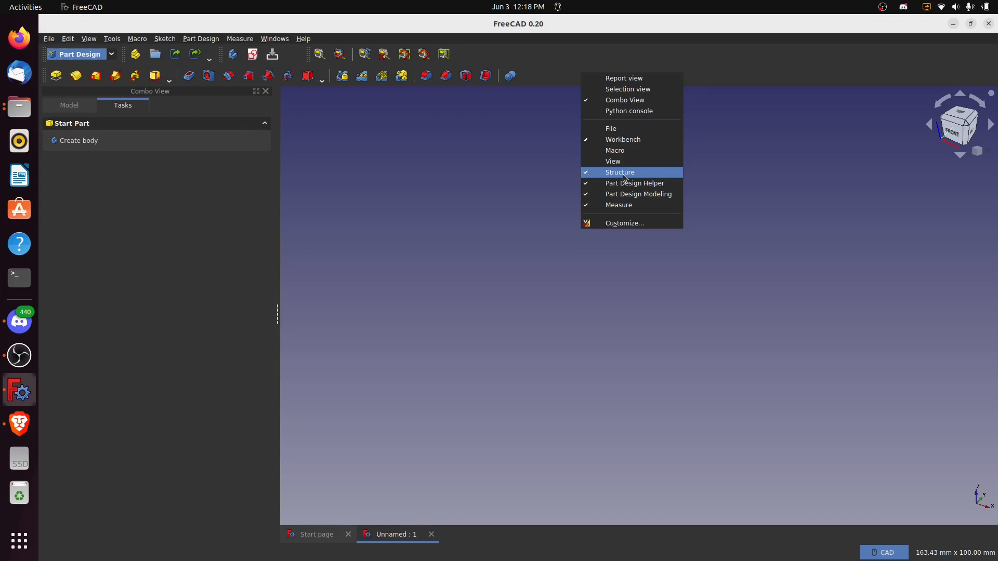
pyautogui.click(588, 175)
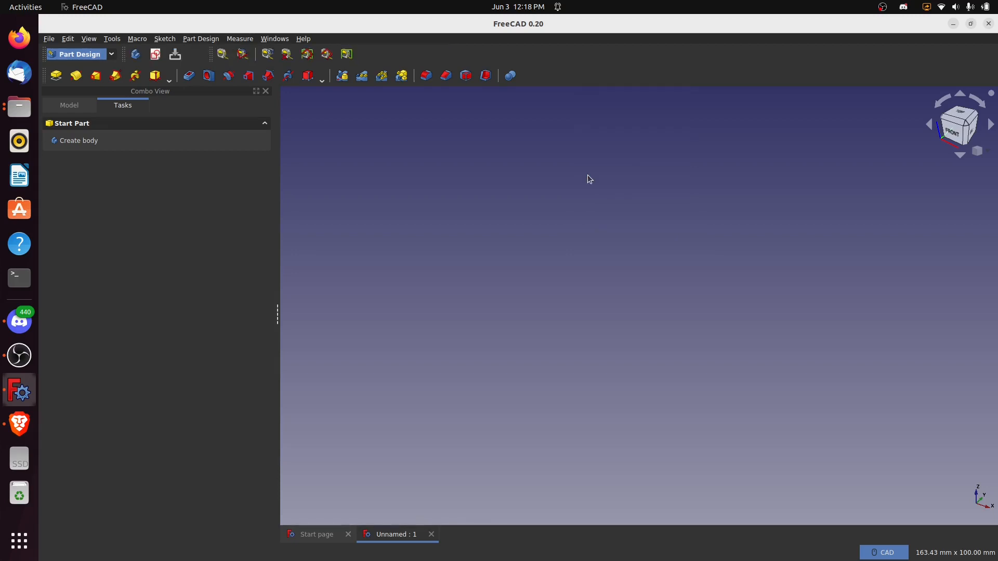
pyautogui.rightClick(564, 70)
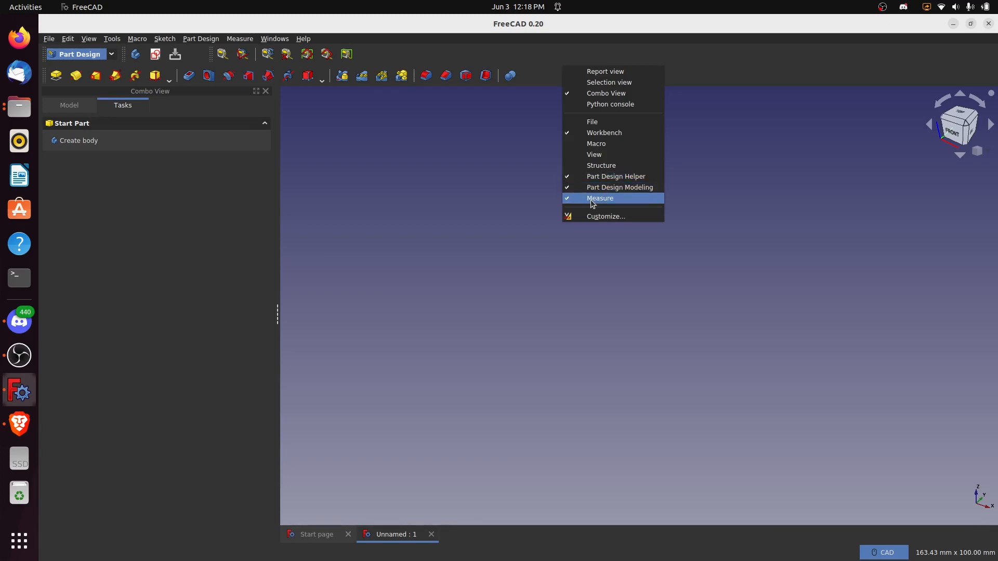
pyautogui.click(571, 199)
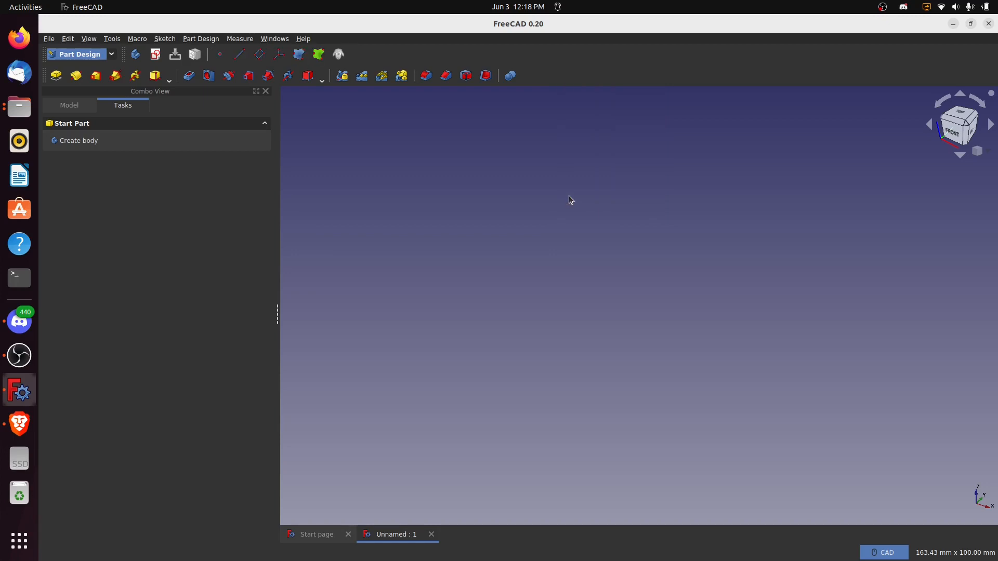
pyautogui.rightClick(562, 76)
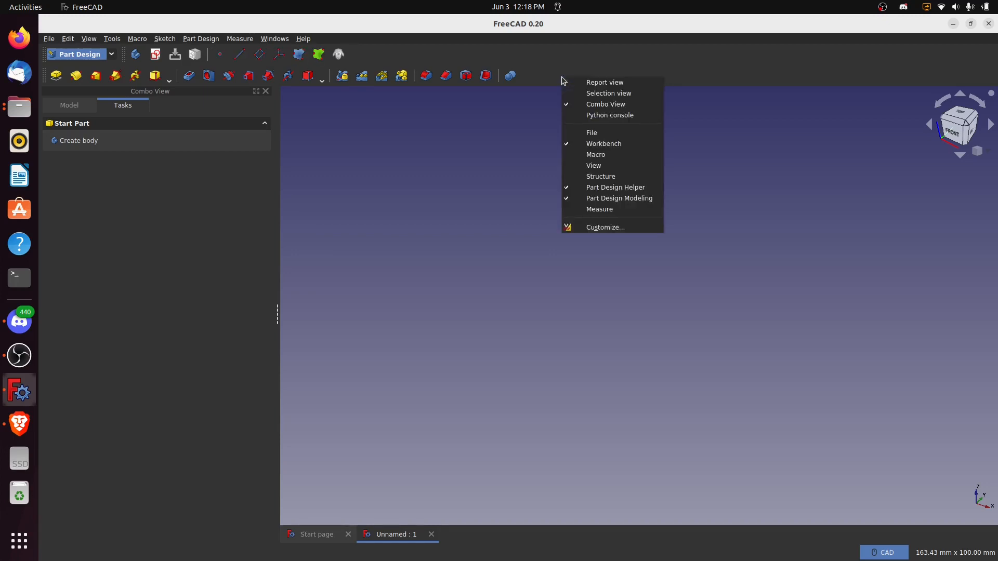
pyautogui.click(551, 57)
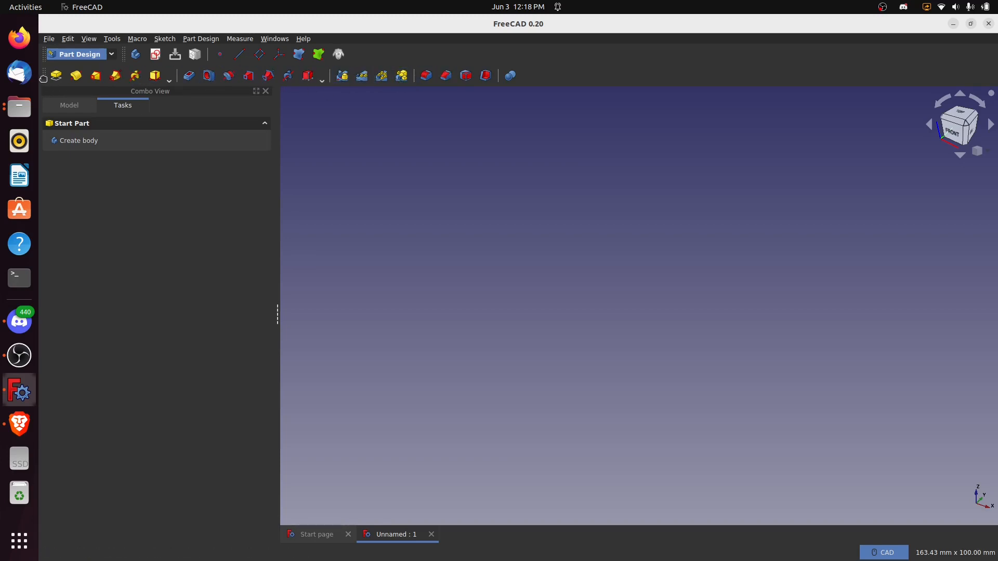
pyautogui.moveTo(43, 78); pyautogui.dragTo(368, 54)
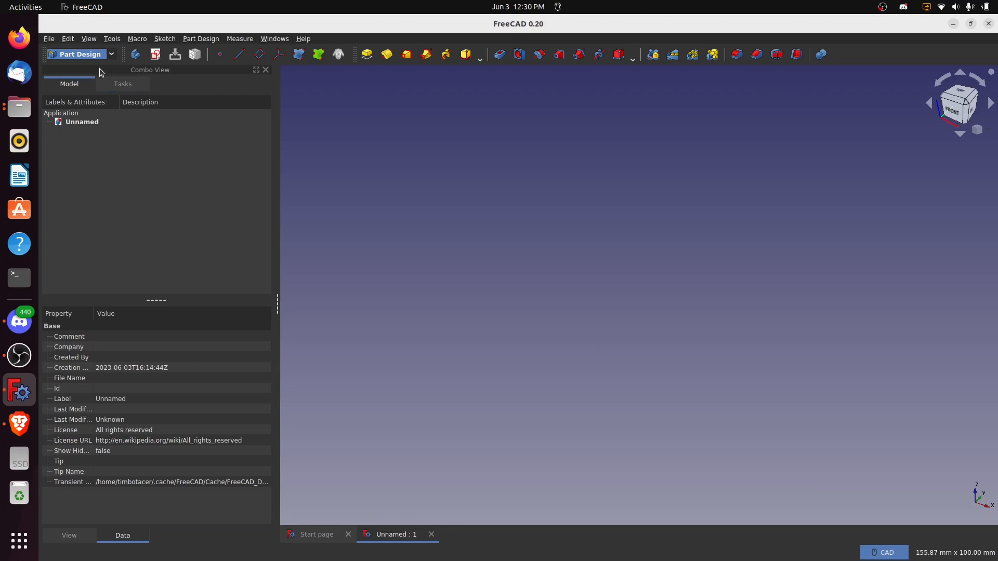
# - Switch to the Path workbench and review the wiki instructions for enabling experimental Path commands in the Brave browser
pyautogui.click(111, 54)
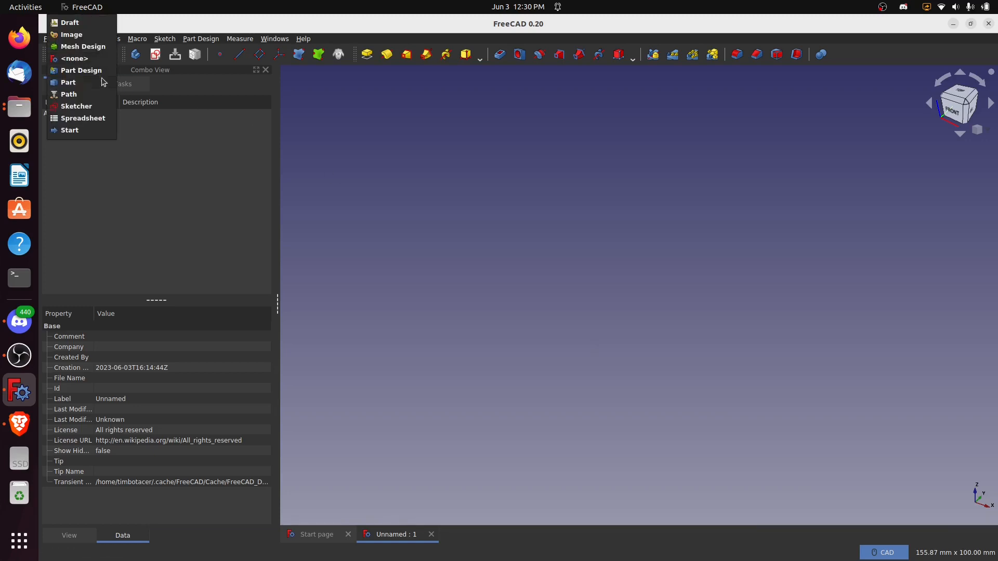
pyautogui.click(77, 98)
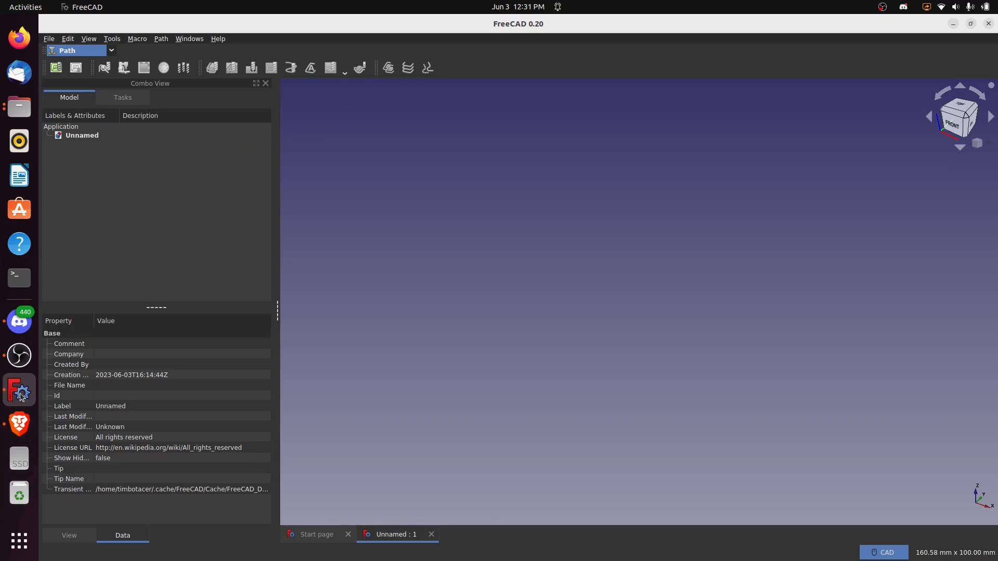
pyautogui.click(24, 421)
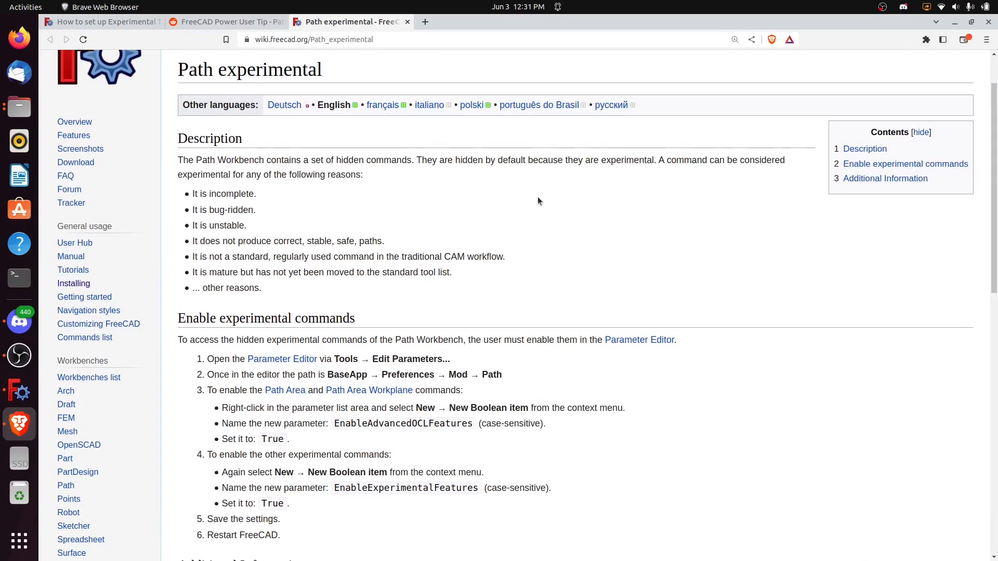
pyautogui.scroll(-3, 583, 328)
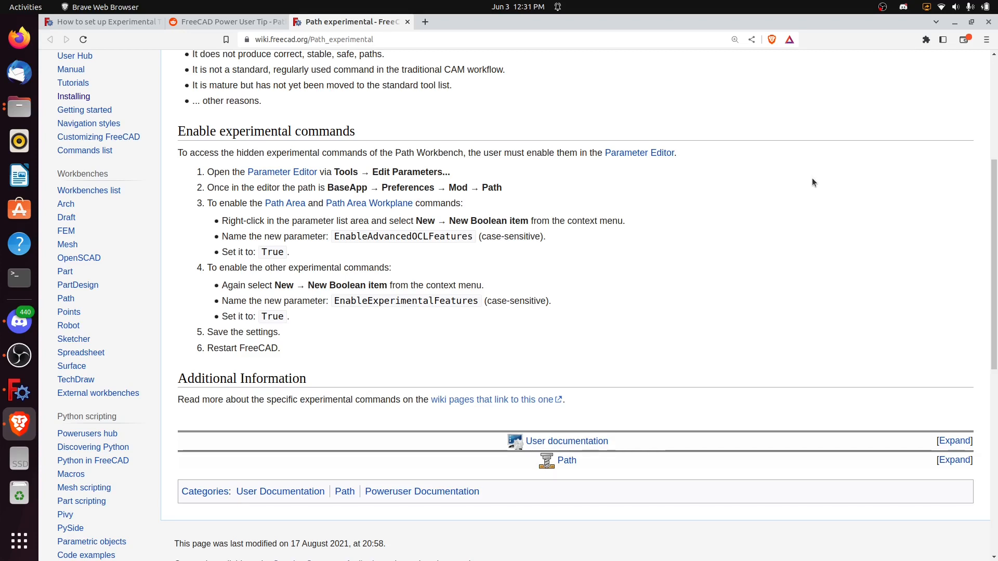
# - Return to FreeCAD and open the Parameter Editor at the BaseApp > Preferences > Mod > Path group
pyautogui.click(21, 392)
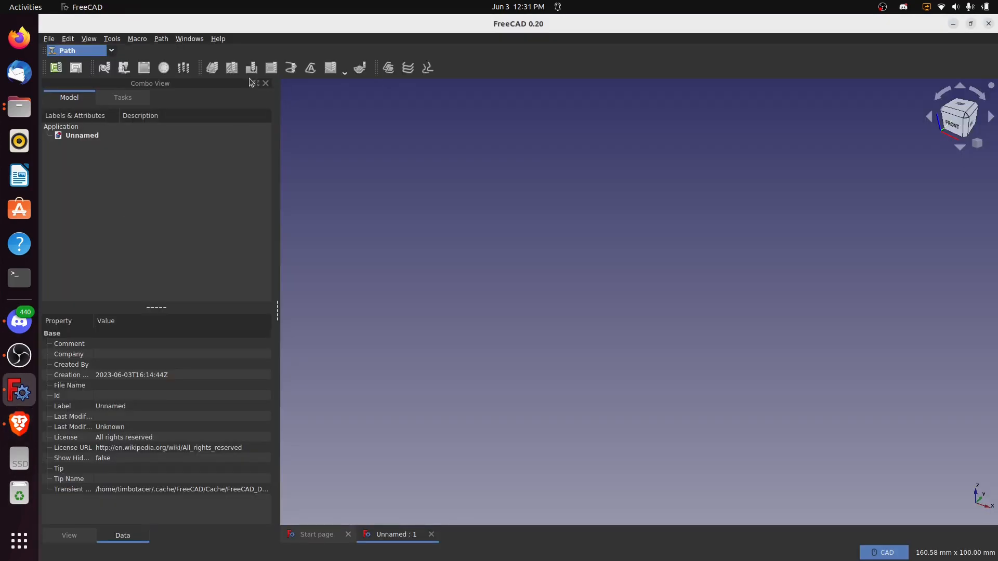
pyautogui.click(113, 40)
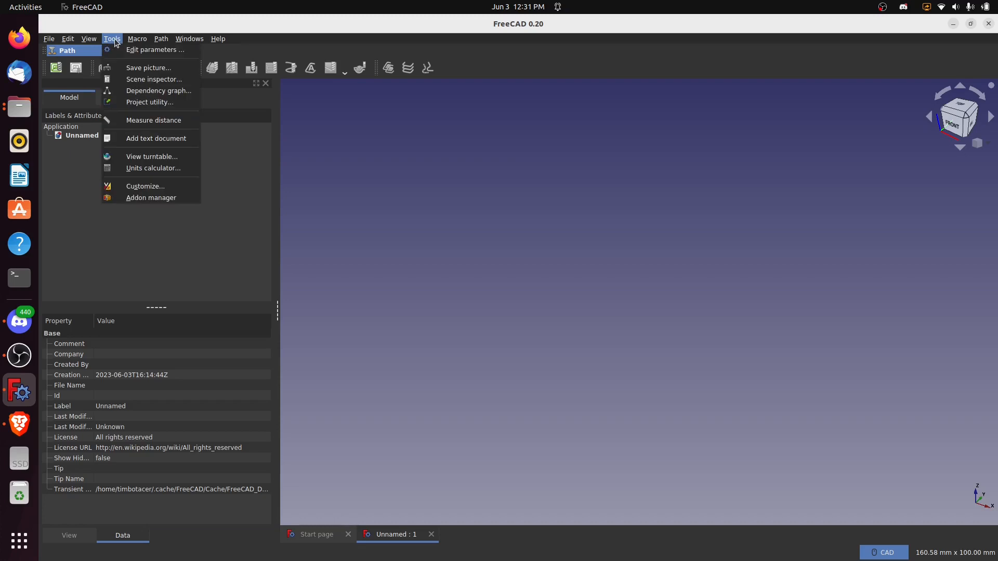
pyautogui.click(142, 51)
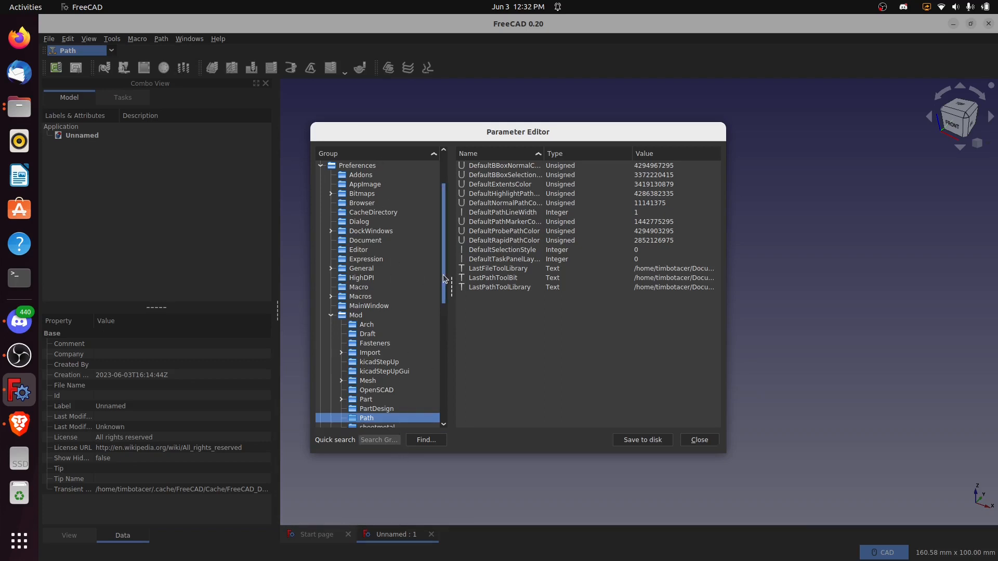
pyautogui.moveTo(444, 273); pyautogui.dragTo(446, 251)
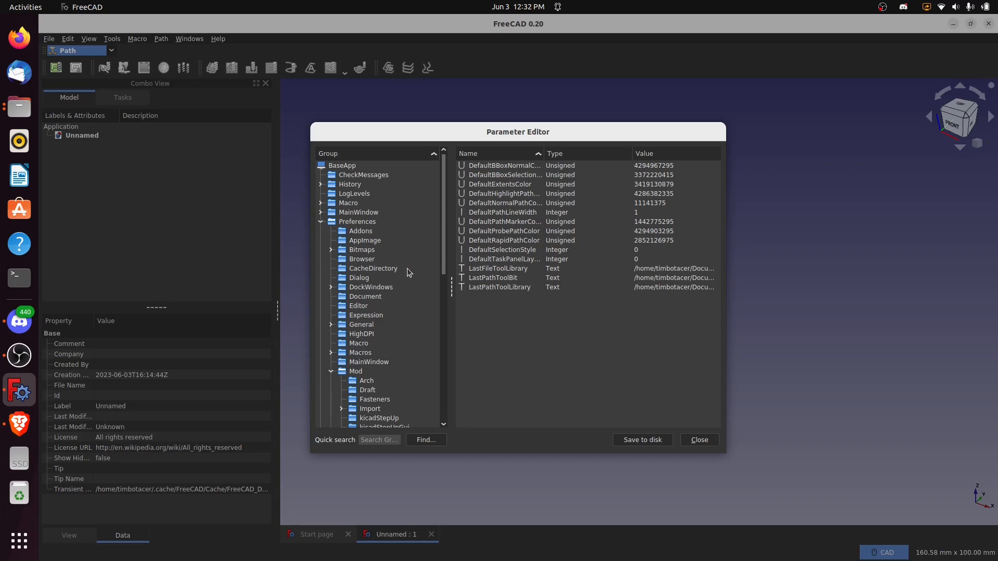
pyautogui.moveTo(443, 269); pyautogui.dragTo(453, 351)
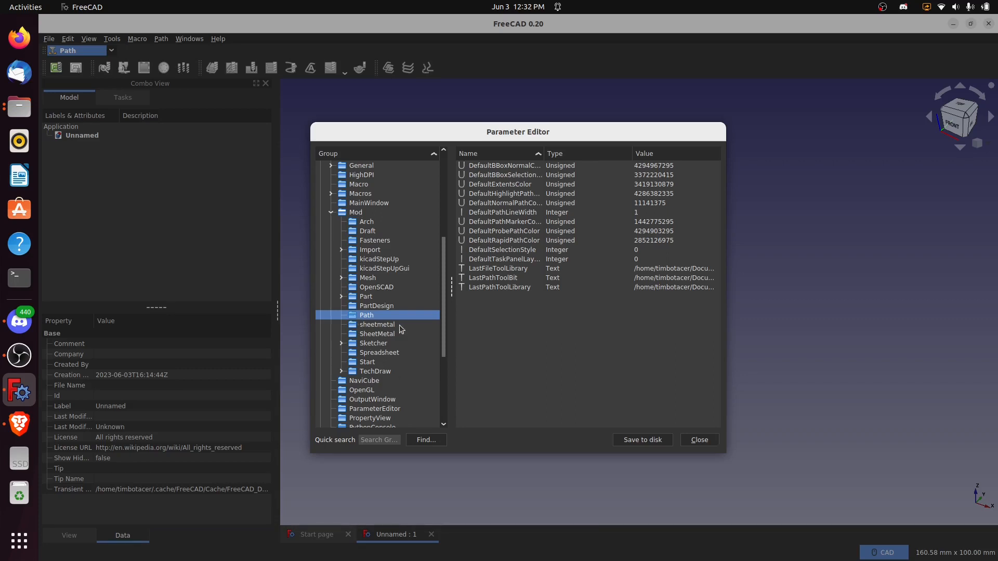
# - Add a Boolean item to the Path group, named EnableAdvancedOCLFeatures as copied from the wiki page, and set it to true
pyautogui.rightClick(547, 362)
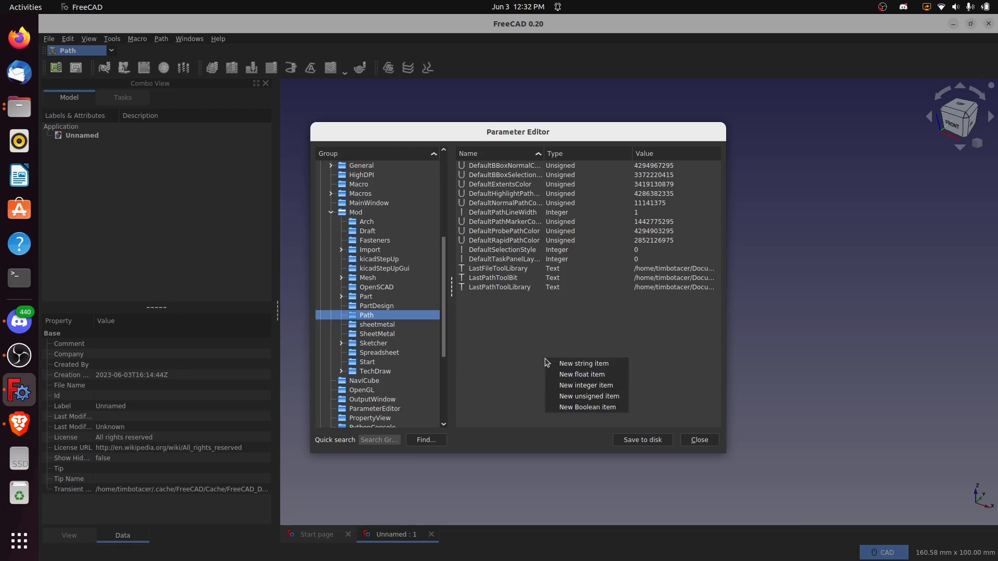
pyautogui.click(594, 408)
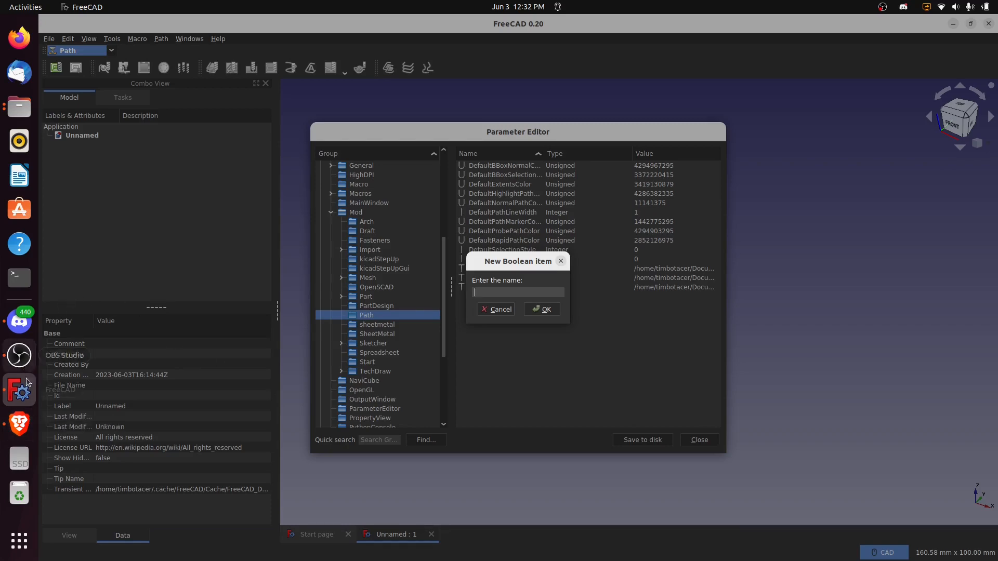
pyautogui.click(20, 424)
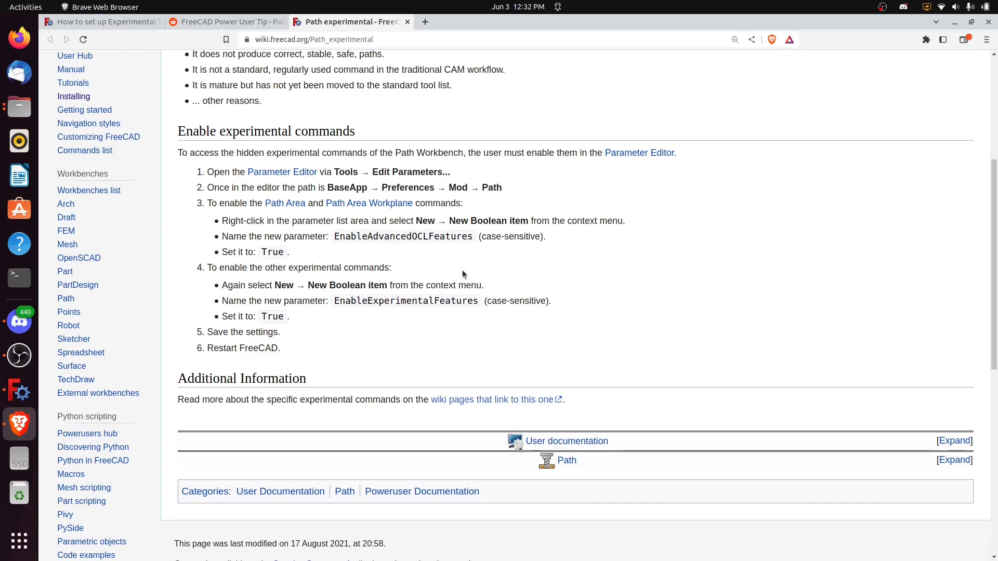
pyautogui.moveTo(332, 238); pyautogui.dragTo(471, 235)
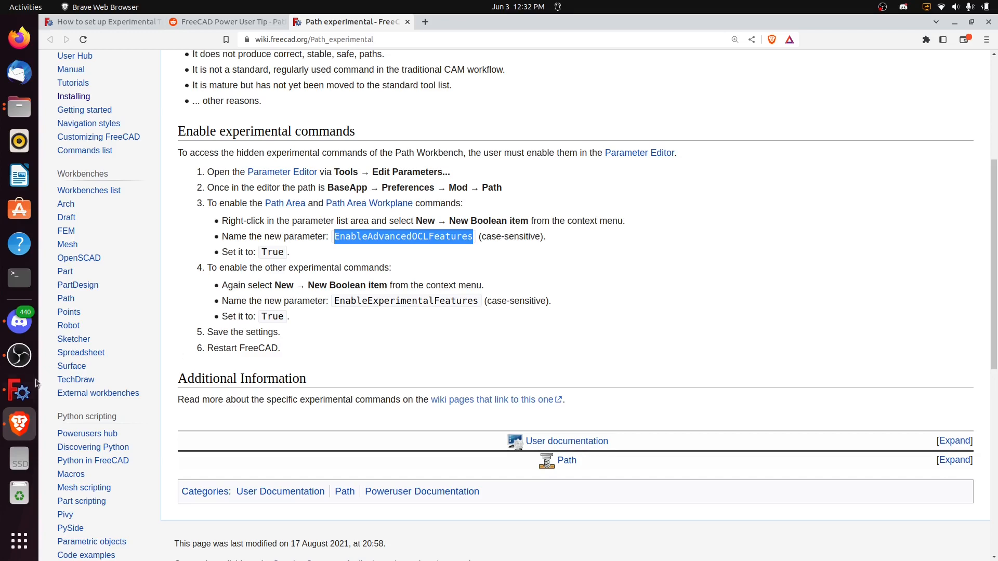
pyautogui.click(20, 392)
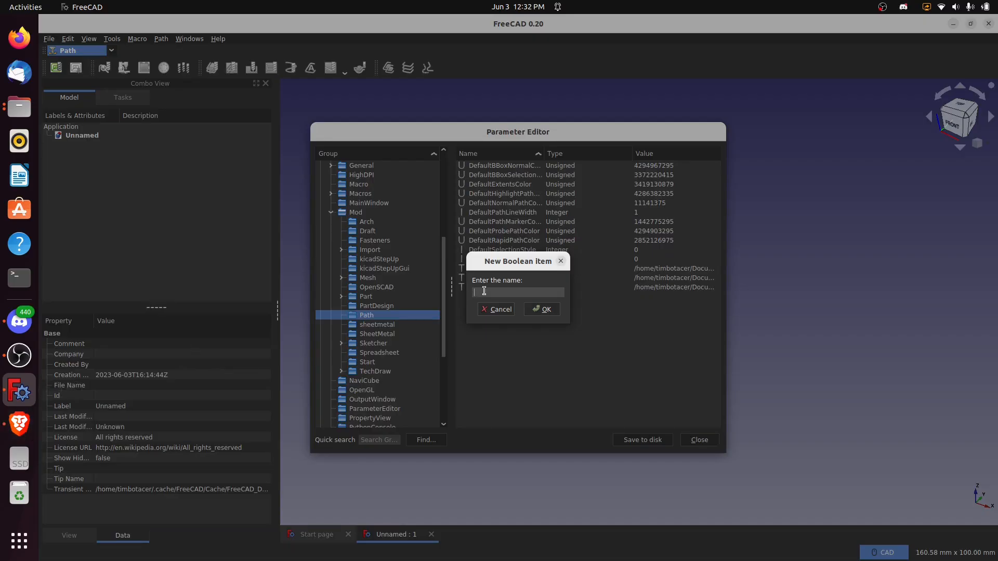
pyautogui.hotkey('ctrl', 'v')
pyautogui.click(544, 311)
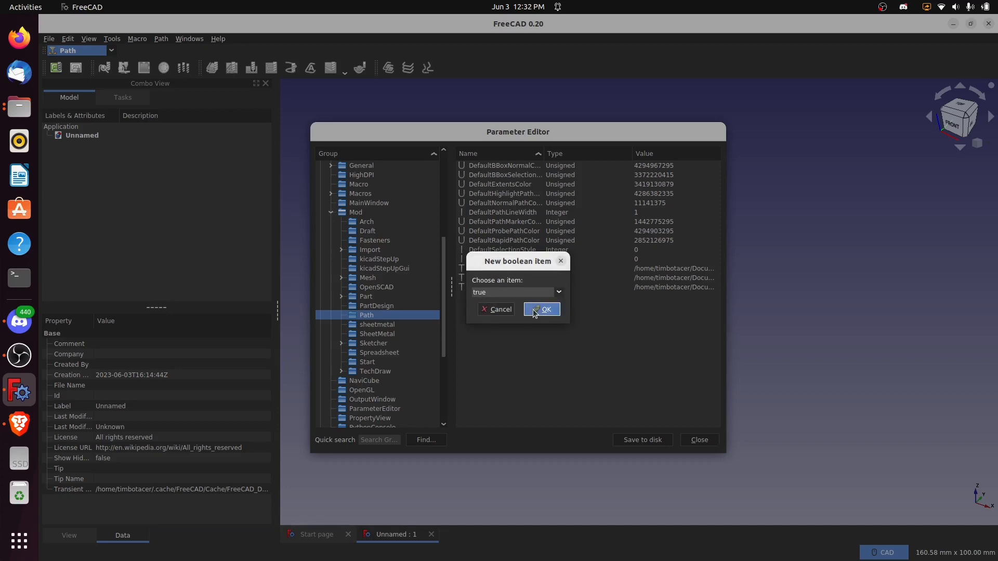
pyautogui.click(546, 311)
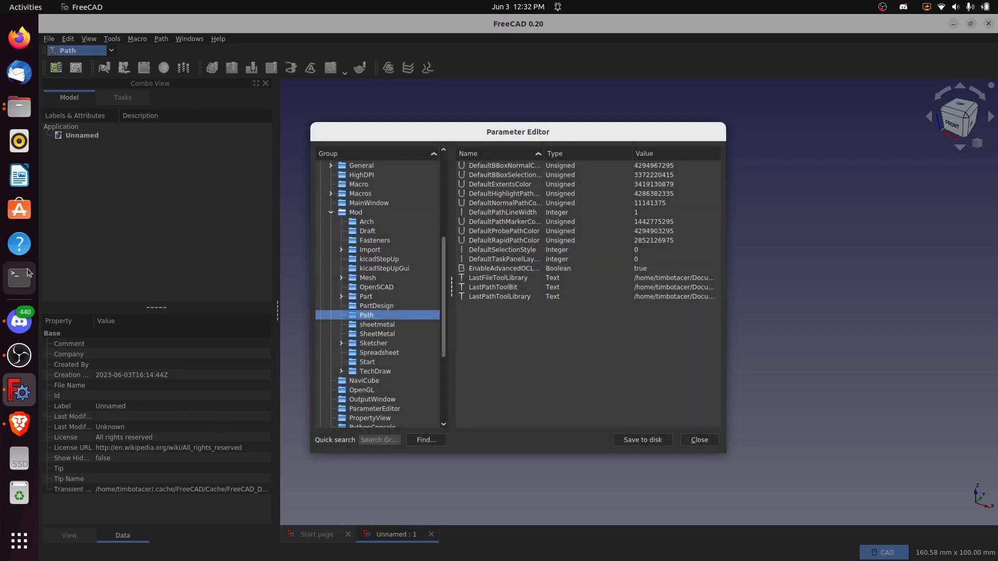
# - Switch to the Path experimental wiki page in the Brave browser and copy the parameter name EnableExperimentalFeatures
pyautogui.click(21, 425)
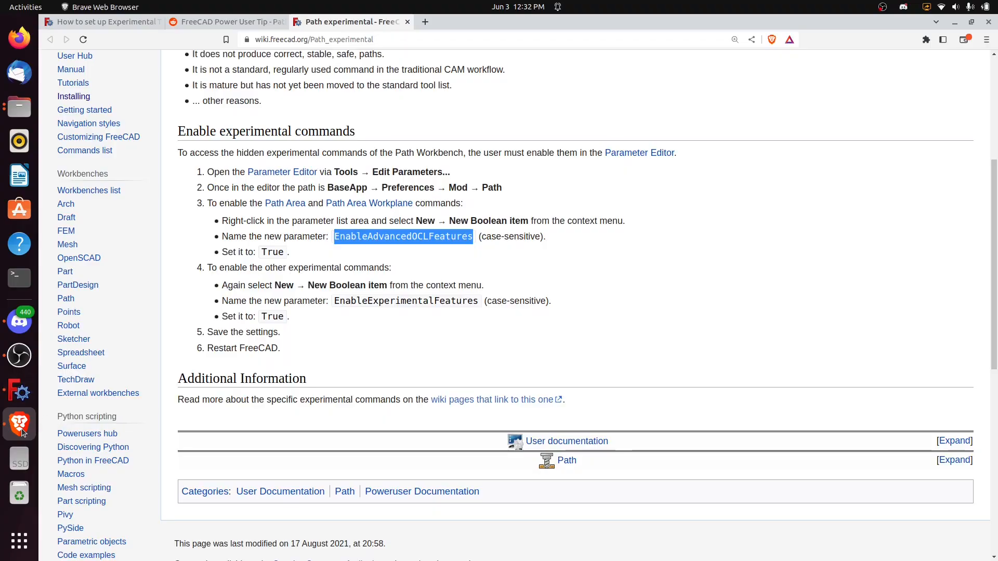
pyautogui.click(432, 315)
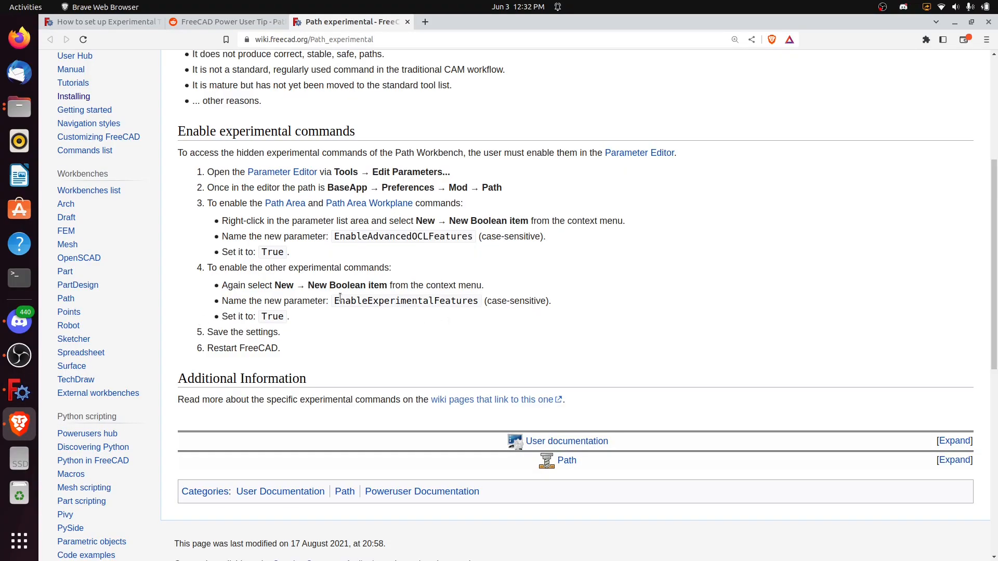
pyautogui.moveTo(336, 300); pyautogui.dragTo(478, 303)
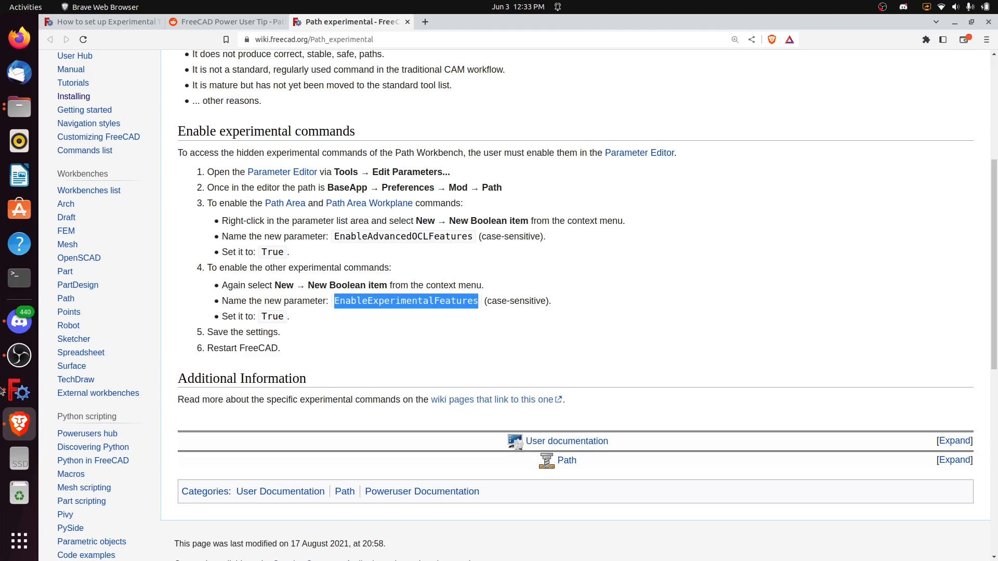
# - Return to FreeCAD, add a Boolean item named EnableExperimentalFeatures set to true in the Path group, and close the Parameter Editor
pyautogui.click(27, 394)
pyautogui.rightClick(535, 345)
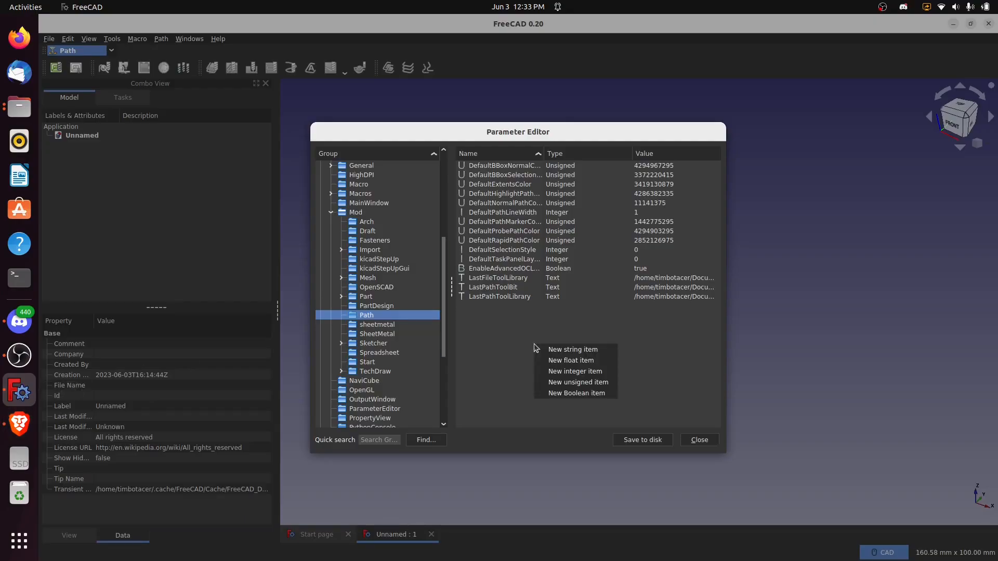
pyautogui.click(574, 394)
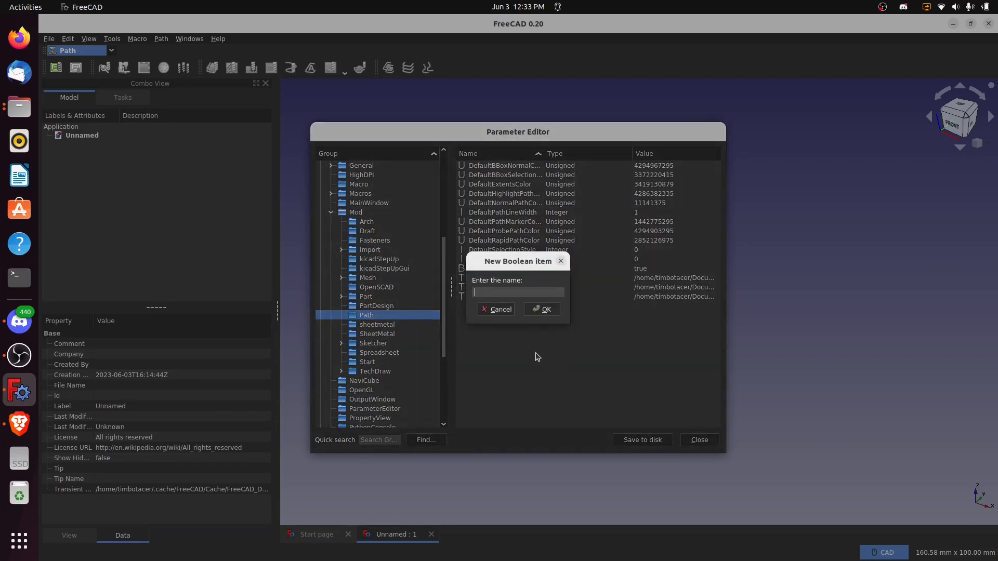
pyautogui.hotkey('ctrl', 'v')
pyautogui.click(545, 311)
pyautogui.click(551, 312)
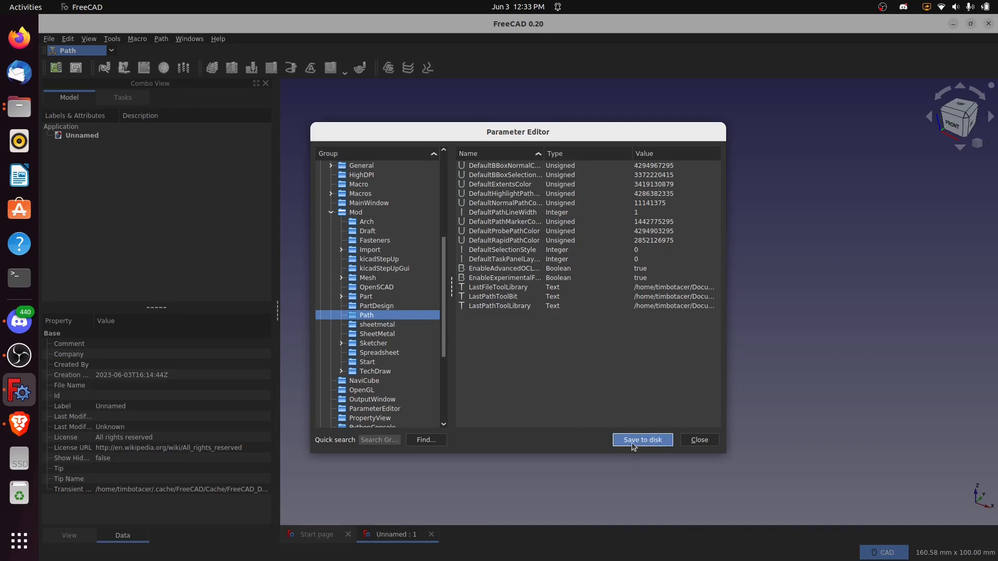
pyautogui.click(699, 441)
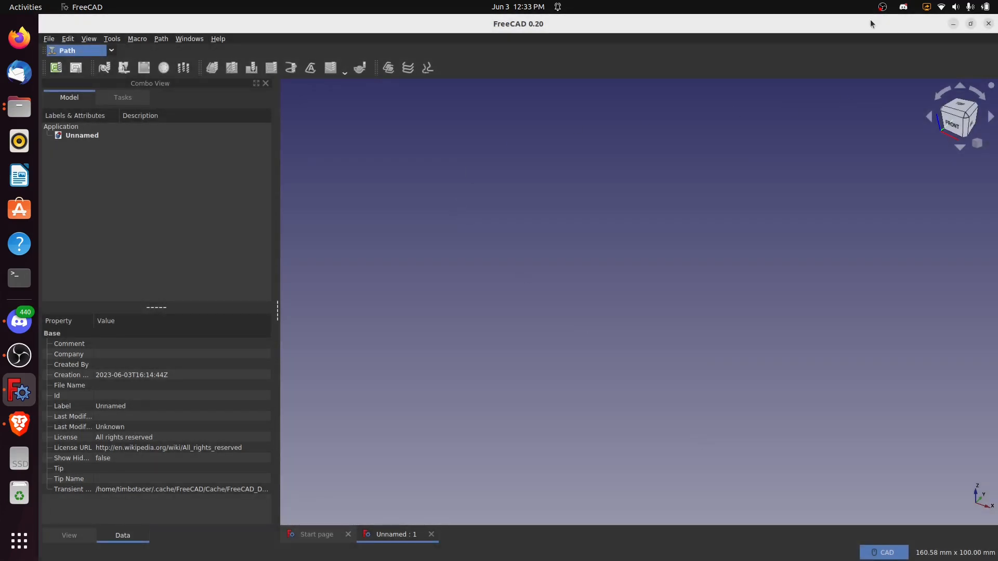
# - Restart FreeCAD by closing it and launching the FreeCAD weekly-build AppImage from the freecad folder in the file manager
pyautogui.click(989, 24)
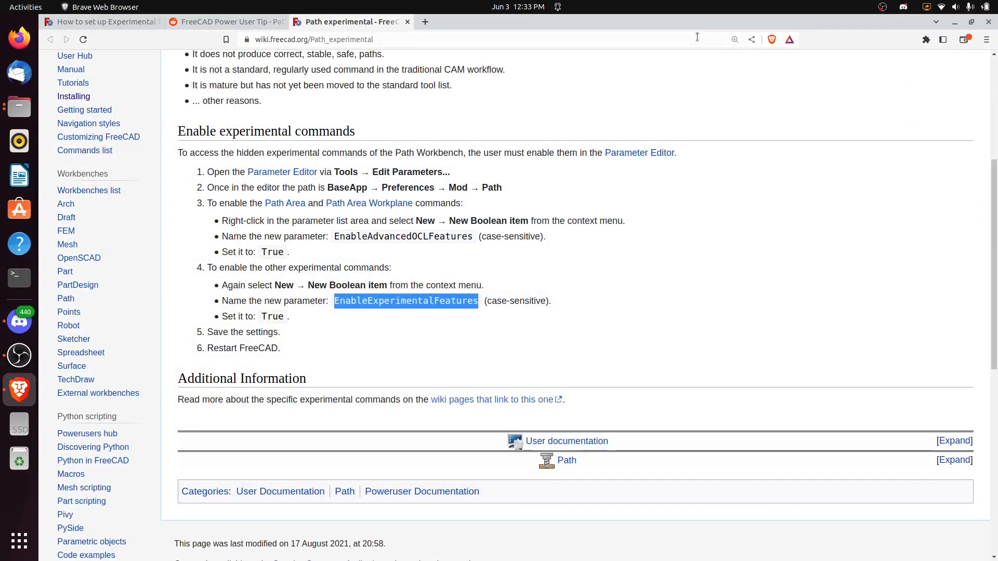
pyautogui.click(955, 22)
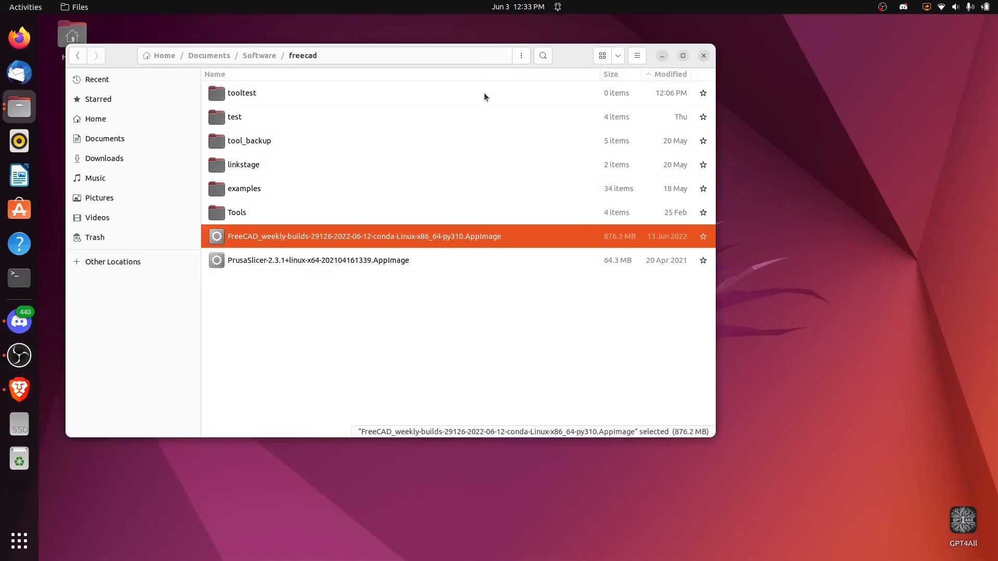
pyautogui.click(322, 337)
pyautogui.click(222, 237)
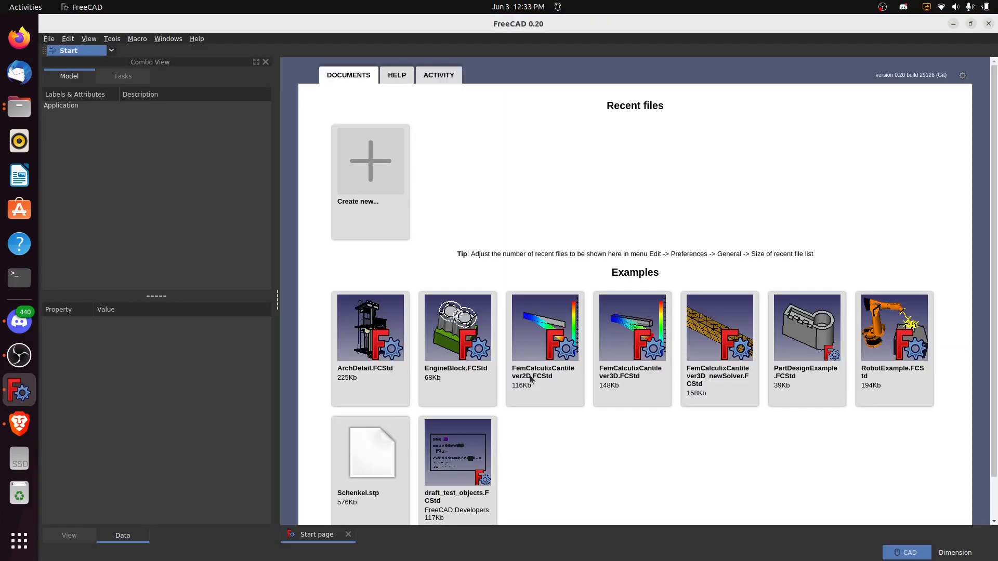
# - Create a new empty document and switch to the Path workbench
pyautogui.click(366, 162)
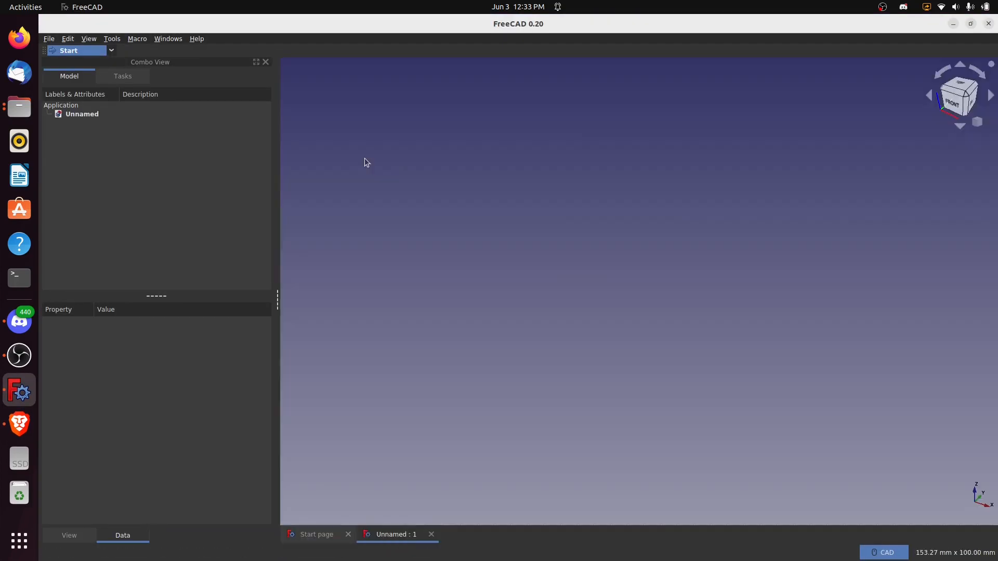
pyautogui.click(111, 51)
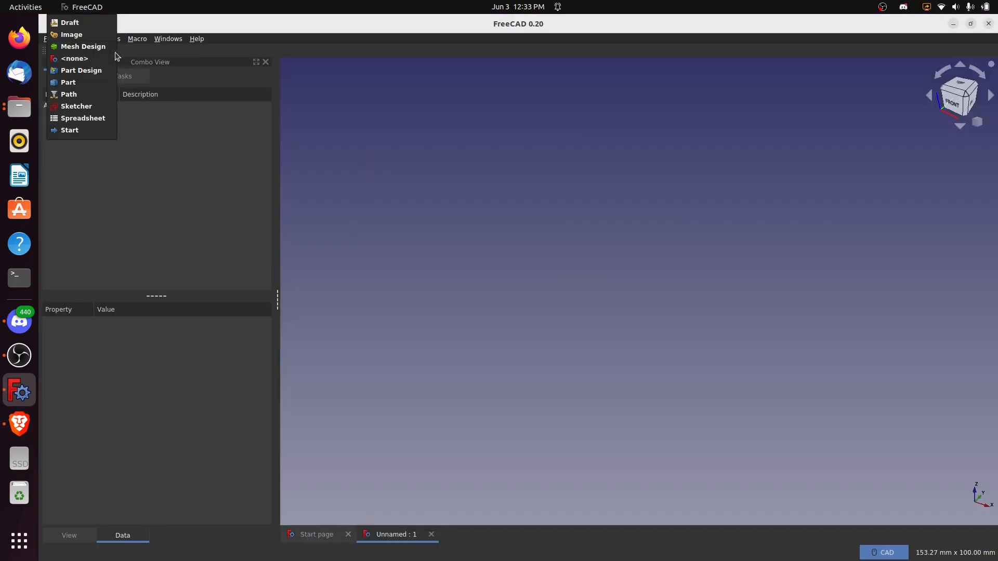
pyautogui.click(78, 95)
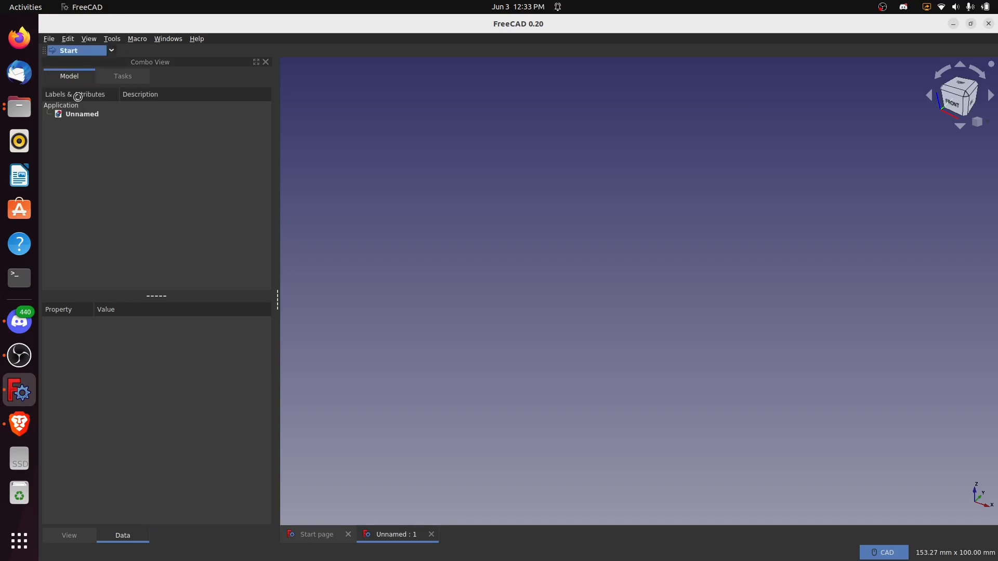